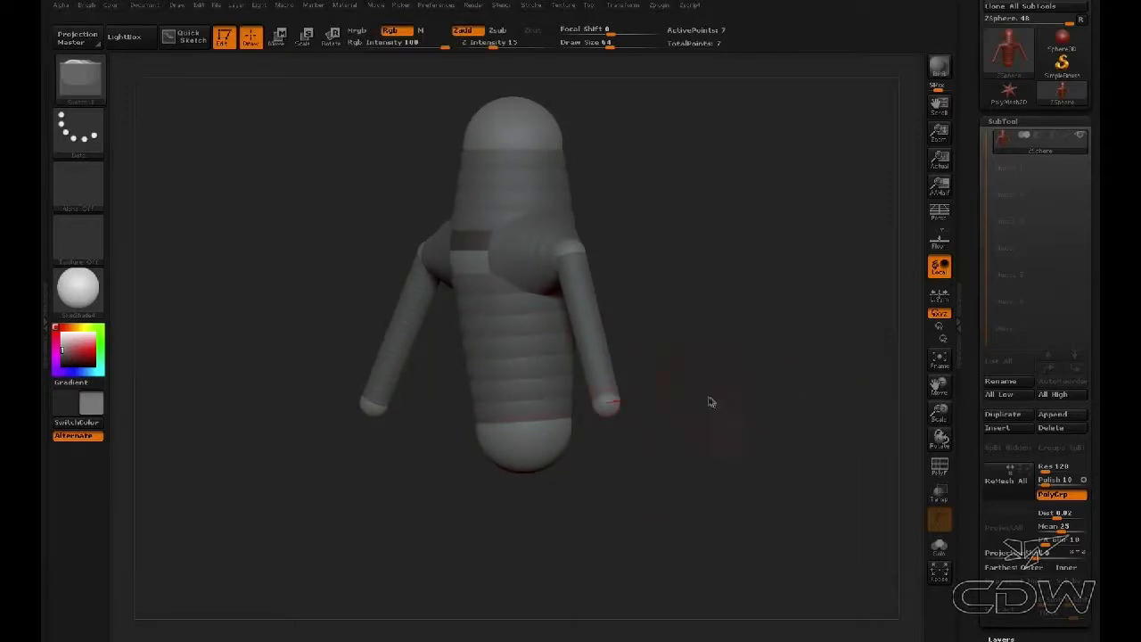
Step: Add a symmetrical pair of hip ZSpheres at the base of the torso and move them downward and outward
left_click_drag(633, 515, 644, 478, "alt")
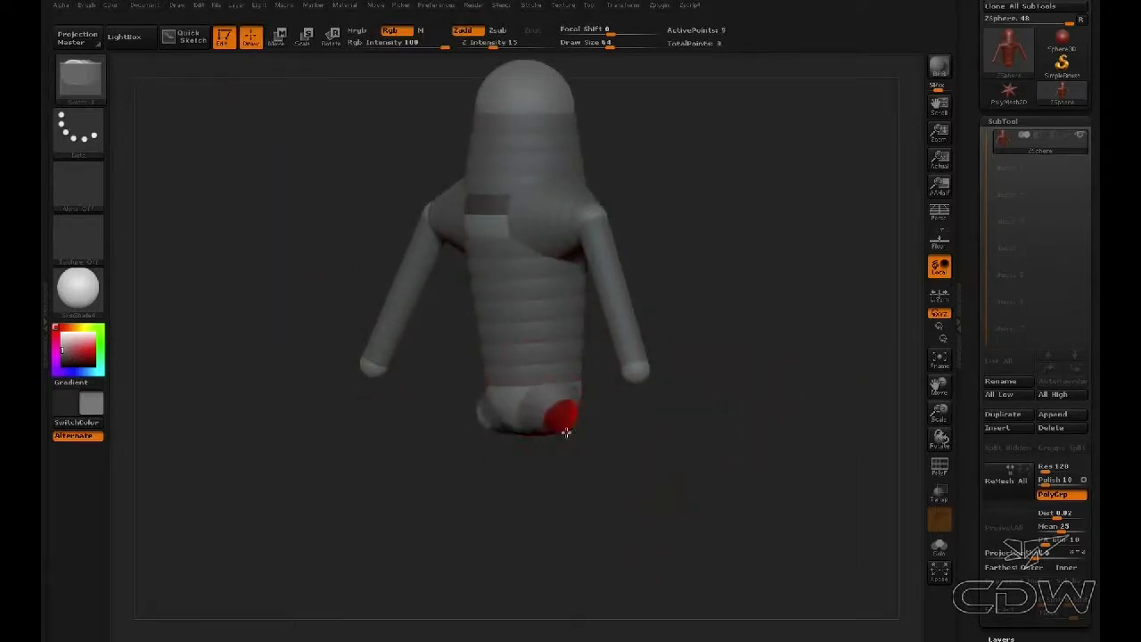
left_click(278, 37)
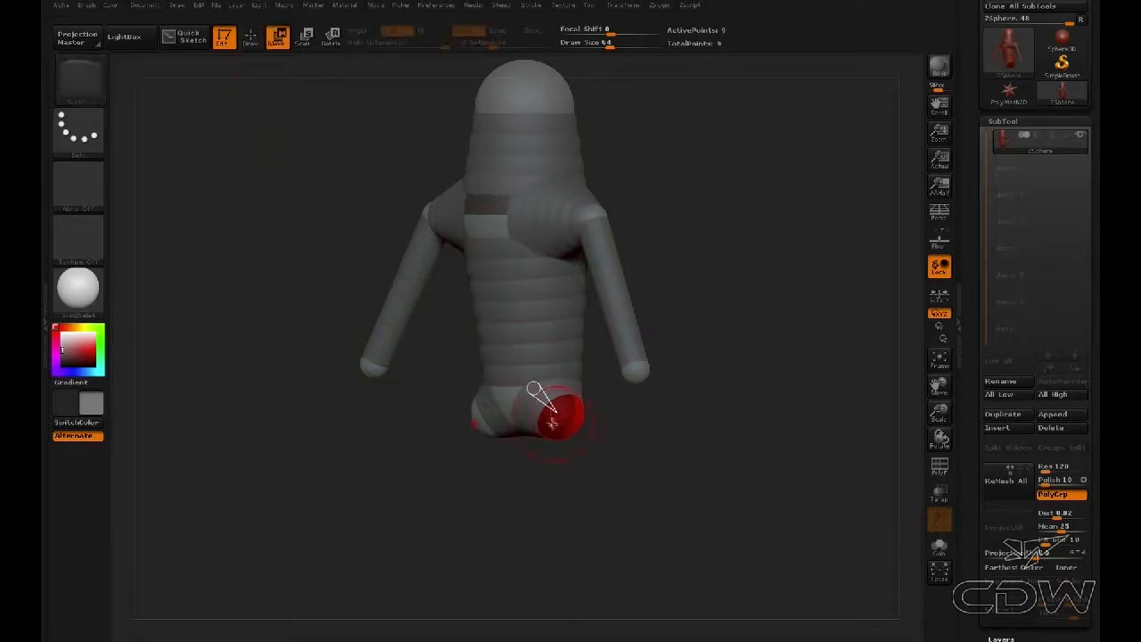
left_click_drag(560, 413, 574, 447)
mouse_move(687, 425)
left_mouse_down()
mouse_move(596, 398)
mouse_move(647, 466)
mouse_move(624, 472)
left_mouse_up()
Step: Add ZSpheres at the ends of the hips, pull them down to form the thighs, and adjust the pelvis placement
key("q")
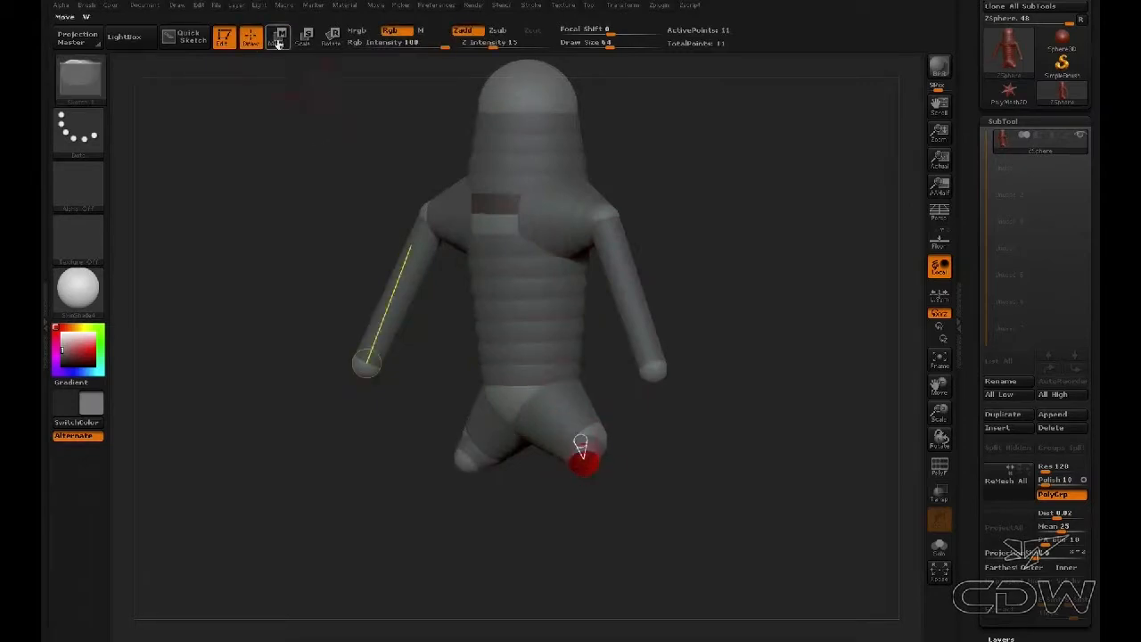
left_click(278, 41)
mouse_move(710, 471)
left_mouse_down()
mouse_move(568, 492)
mouse_move(576, 535)
mouse_move(571, 477)
mouse_move(589, 461)
mouse_move(579, 474)
left_mouse_up()
left_click_drag(660, 505, 624, 455)
left_click_drag(472, 469, 495, 579)
left_click_drag(501, 384, 492, 371)
left_click_drag(606, 346, 611, 402, "alt")
left_click_drag(509, 591, 553, 521)
left_click_drag(514, 378, 523, 374)
left_click_drag(554, 528, 490, 535)
Step: Add ZSpheres at the knees, extend them down as lower legs, and position the knees for a bent-leg profile
left_click(251, 39)
left_click_drag(393, 255, 596, 444)
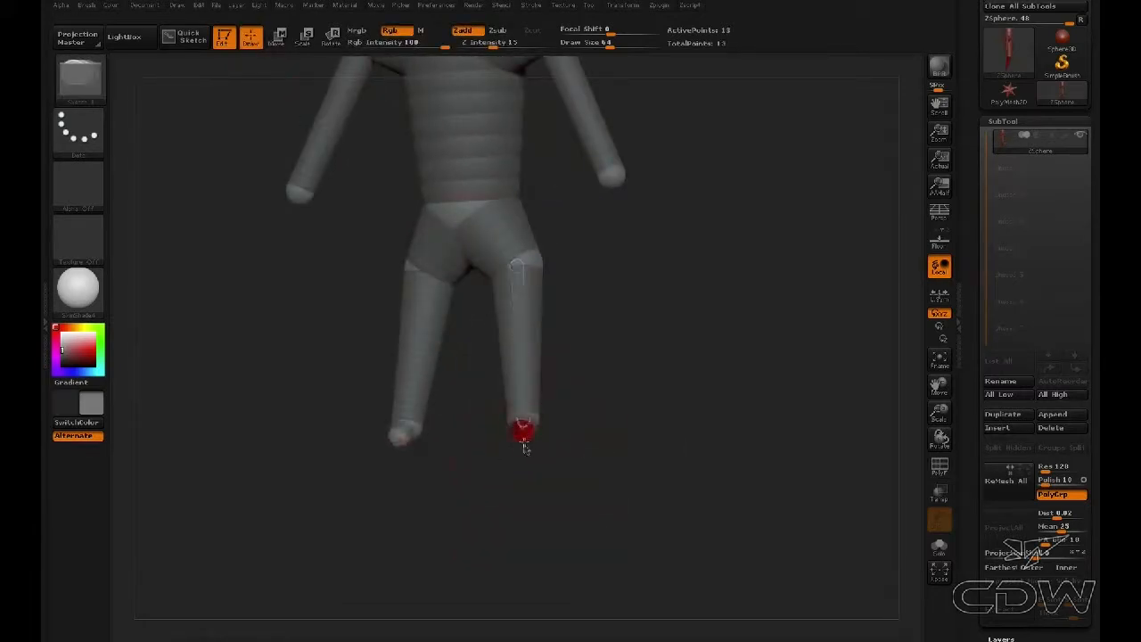
left_click(278, 36)
left_click_drag(571, 402, 515, 463)
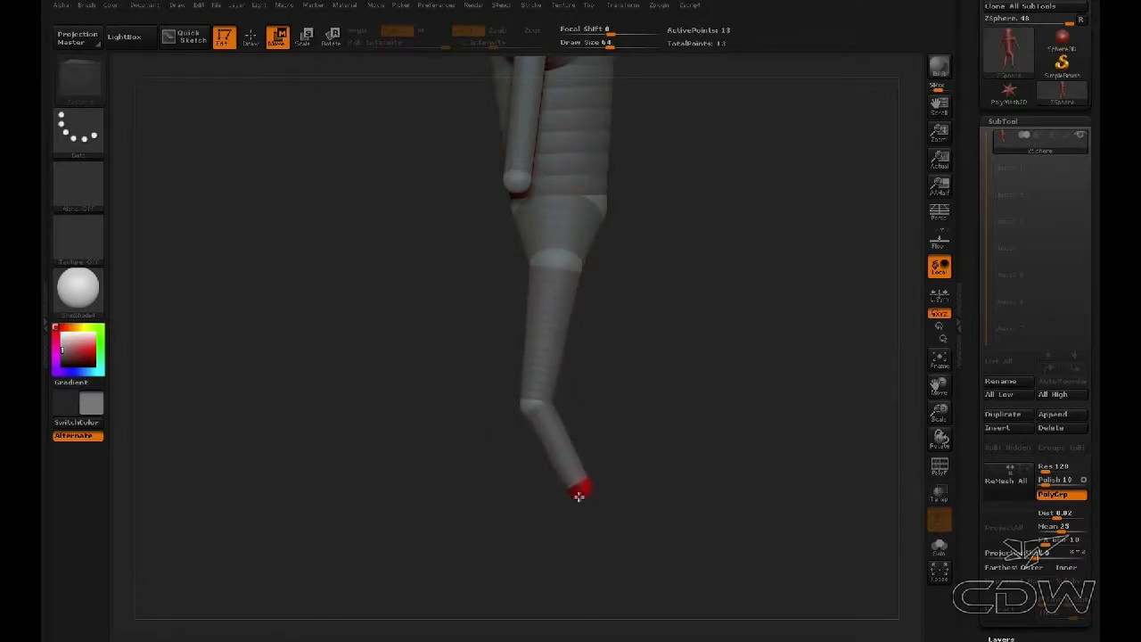
mouse_move(525, 385)
left_mouse_down()
mouse_move(529, 433)
mouse_move(550, 408)
mouse_move(571, 454)
mouse_move(535, 383)
left_mouse_up()
Step: Add foot ZSpheres at the ankles and move them forward to form the feet
left_click(254, 42)
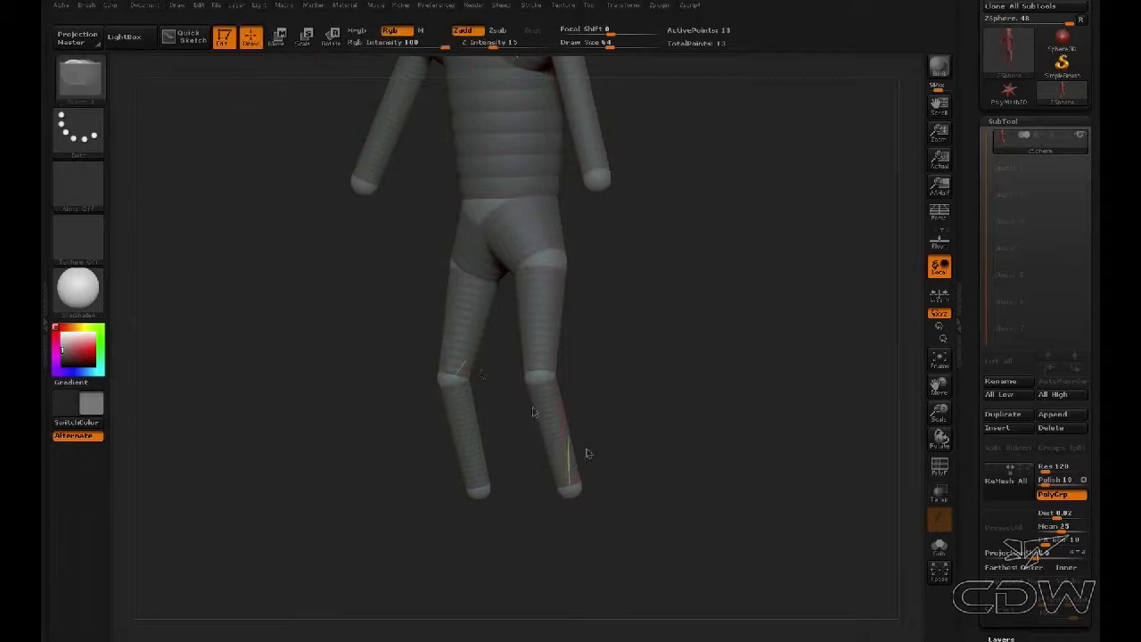
left_click_drag(560, 521, 550, 460, "alt")
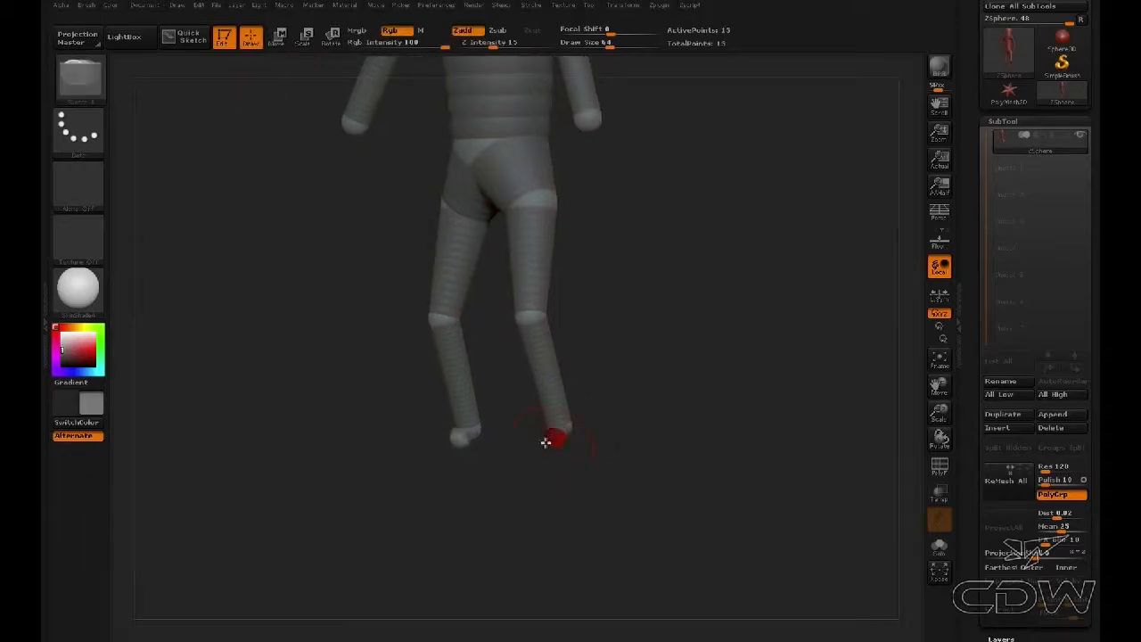
left_click(279, 35)
mouse_move(552, 455)
left_mouse_down()
mouse_move(532, 448)
mouse_move(547, 447)
left_mouse_up()
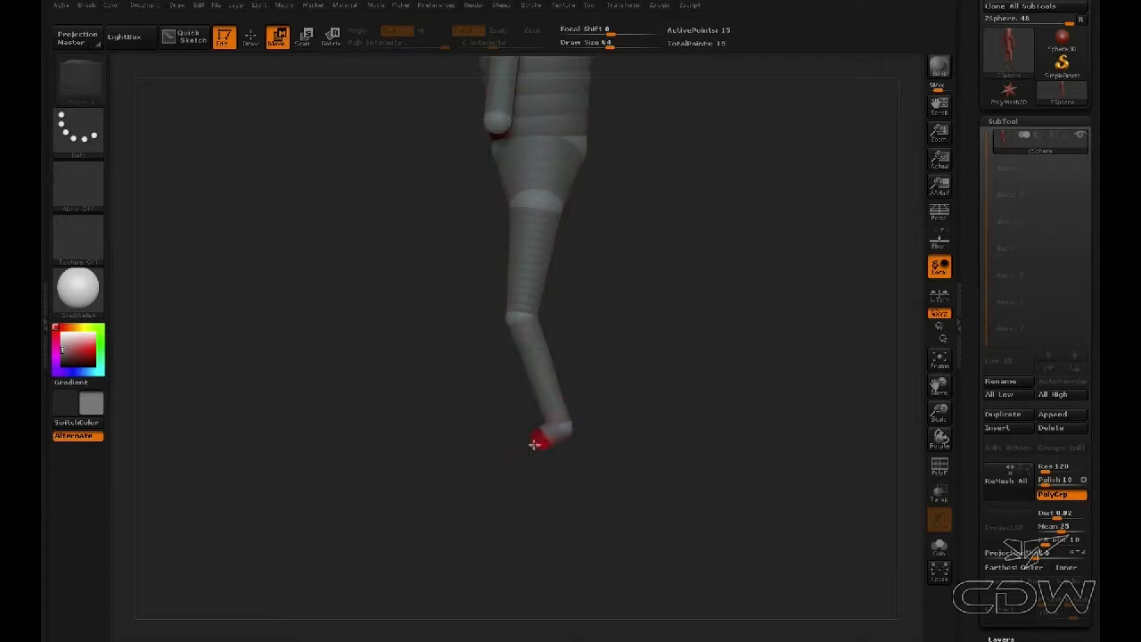
left_click_drag(511, 441, 600, 197)
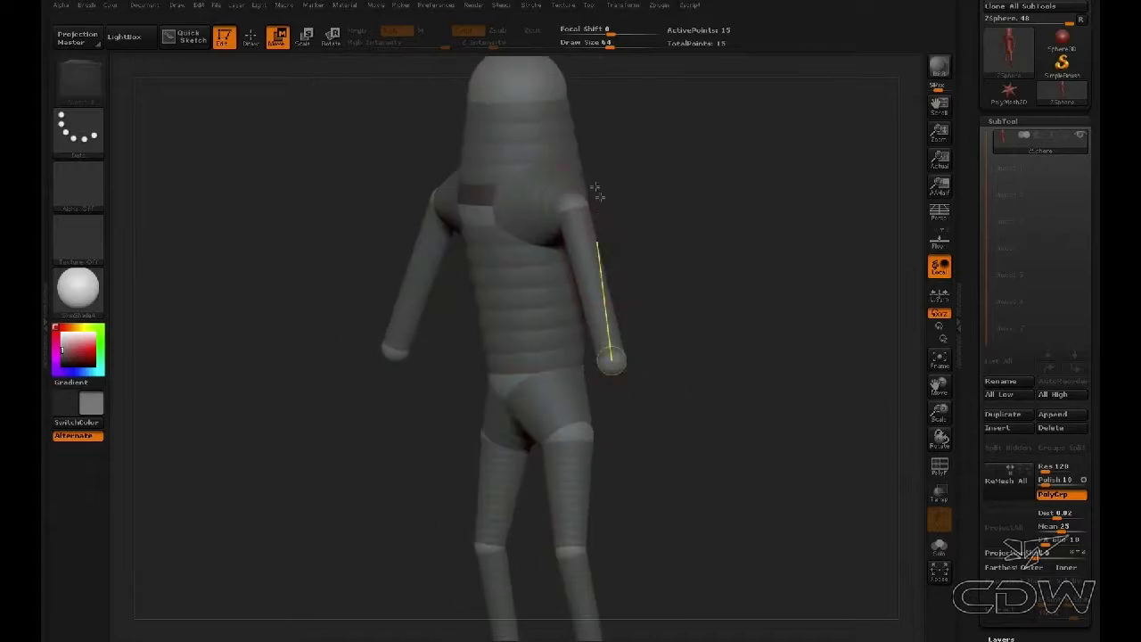
Step: Add ZSpheres at the ends of the arms and pull them down to form bent forearms
mouse_move(323, 57)
left_mouse_down()
mouse_move(711, 272)
mouse_move(306, 110)
left_mouse_up()
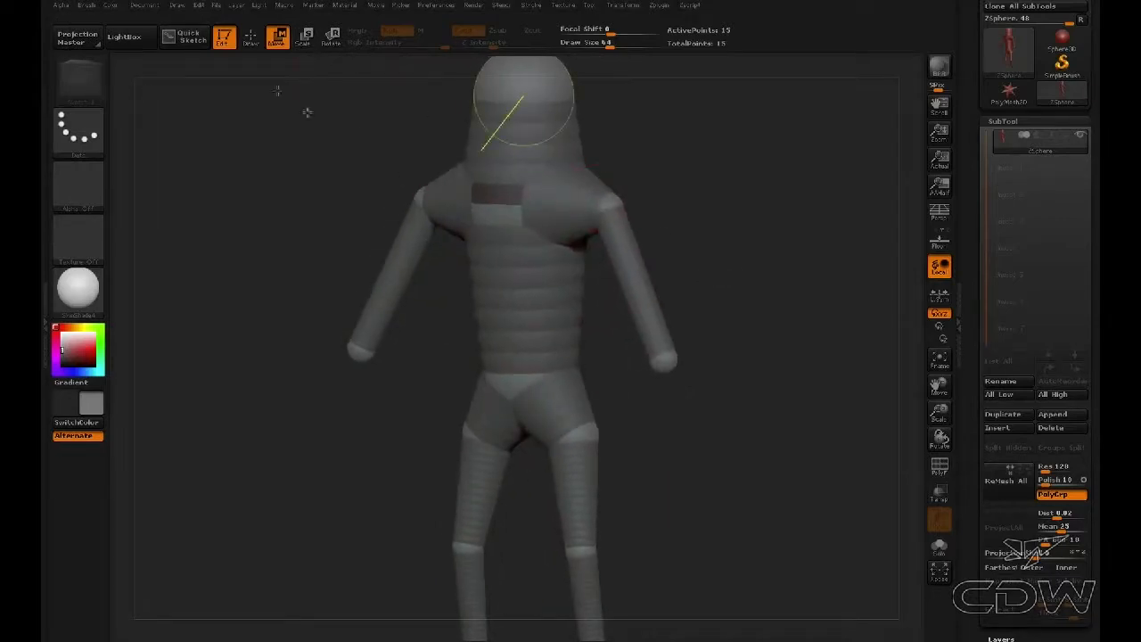
left_click(253, 43)
key("w")
left_click_drag(711, 401, 645, 412)
mouse_move(656, 369)
left_mouse_down()
mouse_move(650, 430)
mouse_move(683, 401)
mouse_move(645, 409)
mouse_move(679, 324)
mouse_move(698, 316)
left_mouse_up()
left_click_drag(658, 398, 657, 445)
left_click_drag(777, 323, 772, 285, "shift")
mouse_move(796, 246)
left_mouse_down("alt")
mouse_move(773, 292)
mouse_move(751, 294)
left_mouse_up("alt")
Step: Insert a ZSphere in the torso chain at the waist and adjust the torso's side profile
left_click(253, 39)
left_click_drag(772, 373, 535, 301)
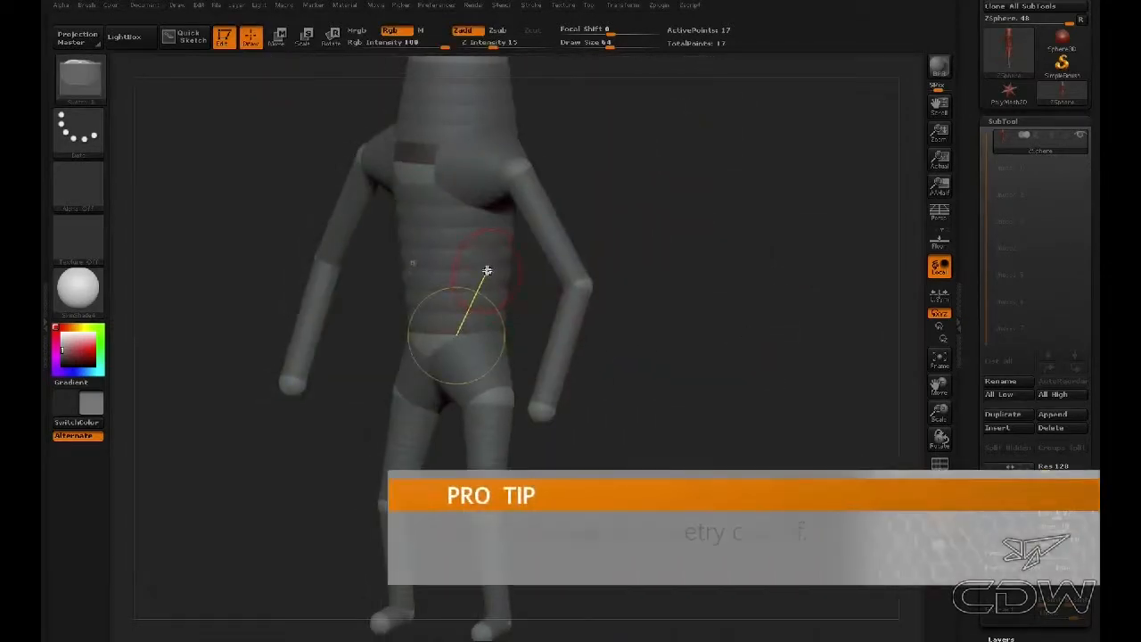
left_click_drag(635, 251, 700, 256)
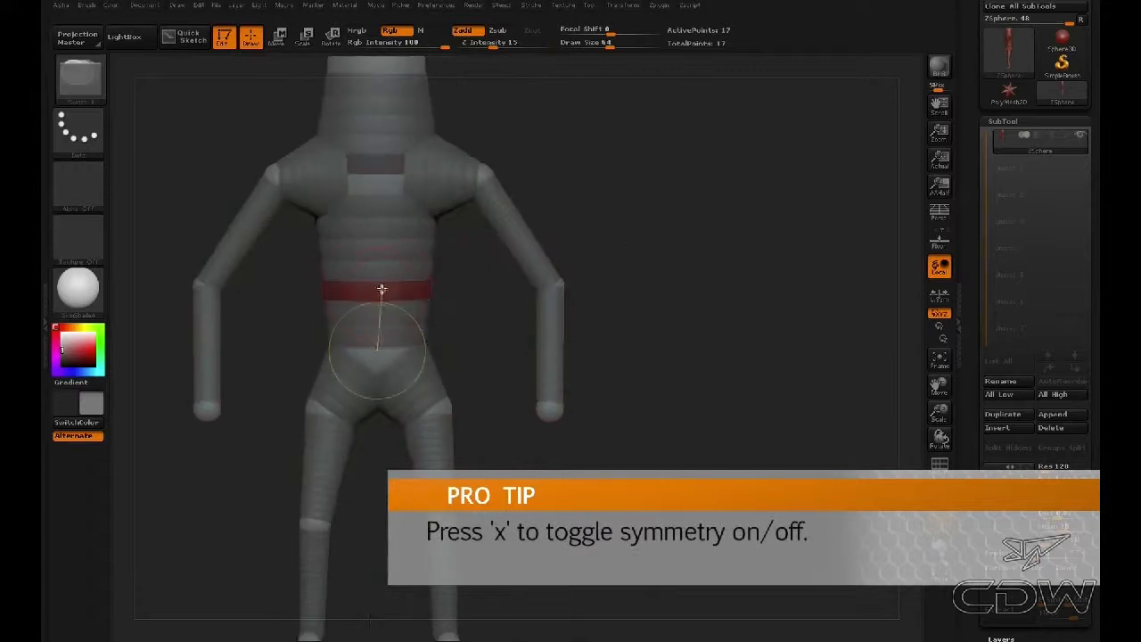
left_click(381, 290)
left_click_drag(616, 316, 474, 188)
key("w")
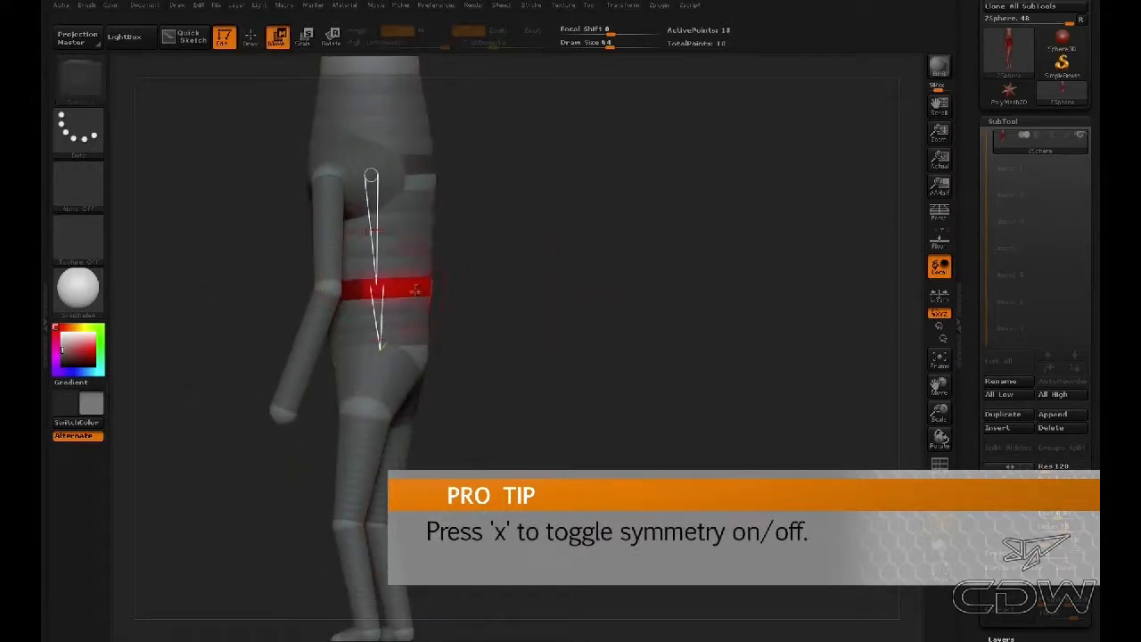
left_click_drag(483, 289, 589, 428, "alt")
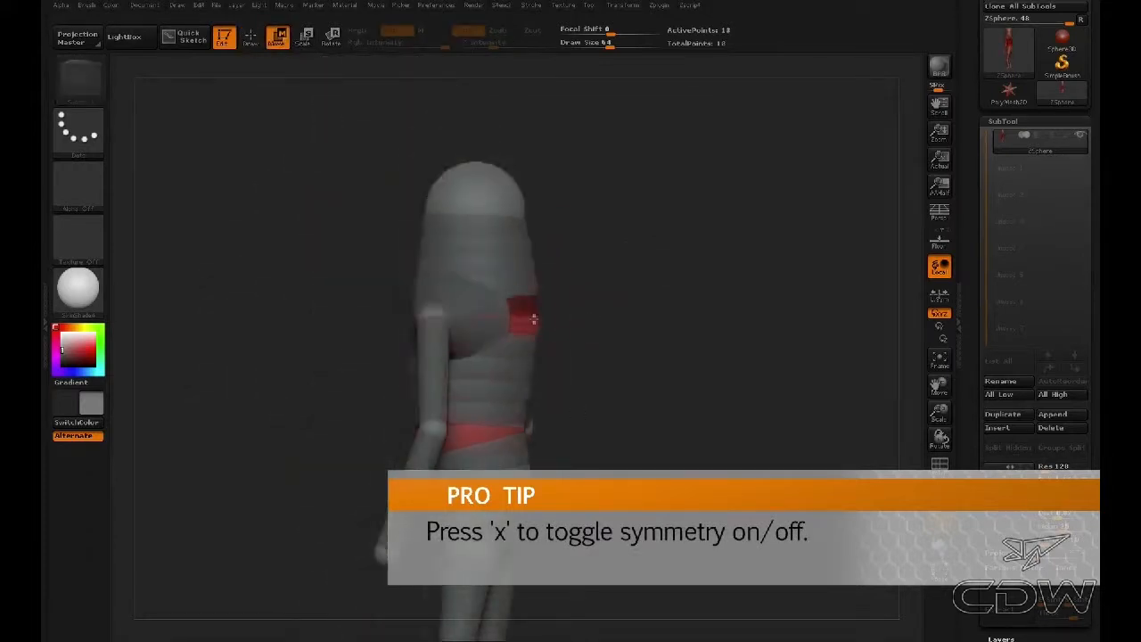
mouse_move(554, 296)
left_mouse_down()
mouse_move(578, 283)
mouse_move(570, 298)
left_mouse_up()
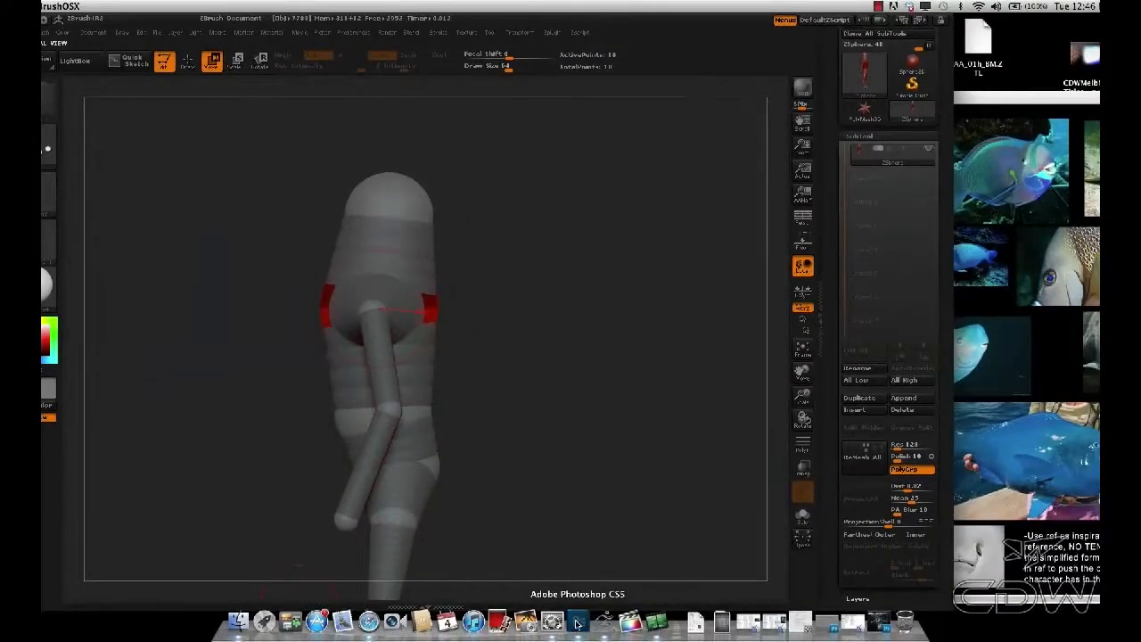
Step: Switch to Photoshop and examine the anatomy, fish and character images on the fishies.tif reference sheet
left_click(577, 624)
left_click_drag(268, 33, 1053, 48)
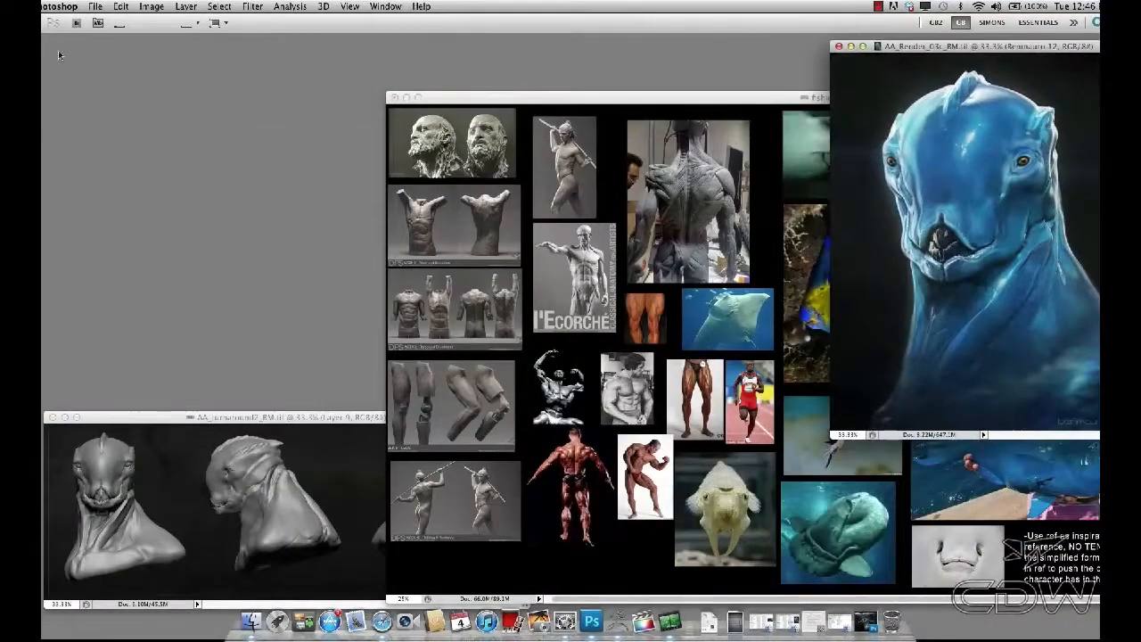
left_click_drag(786, 99, 504, 78)
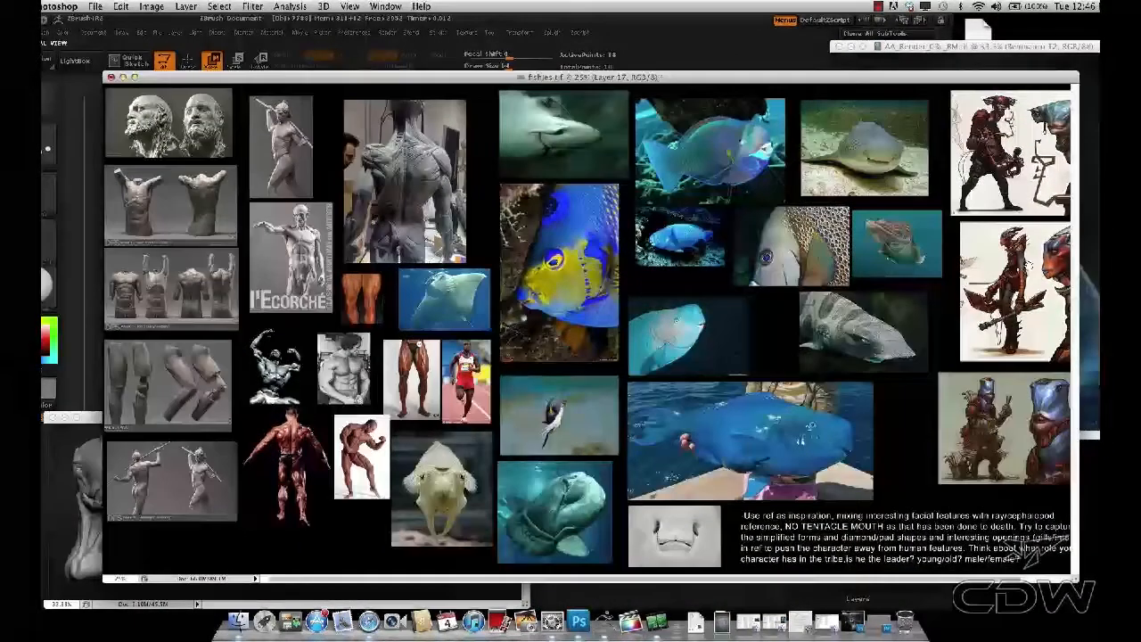
scroll(1004, 280, "right", 3)
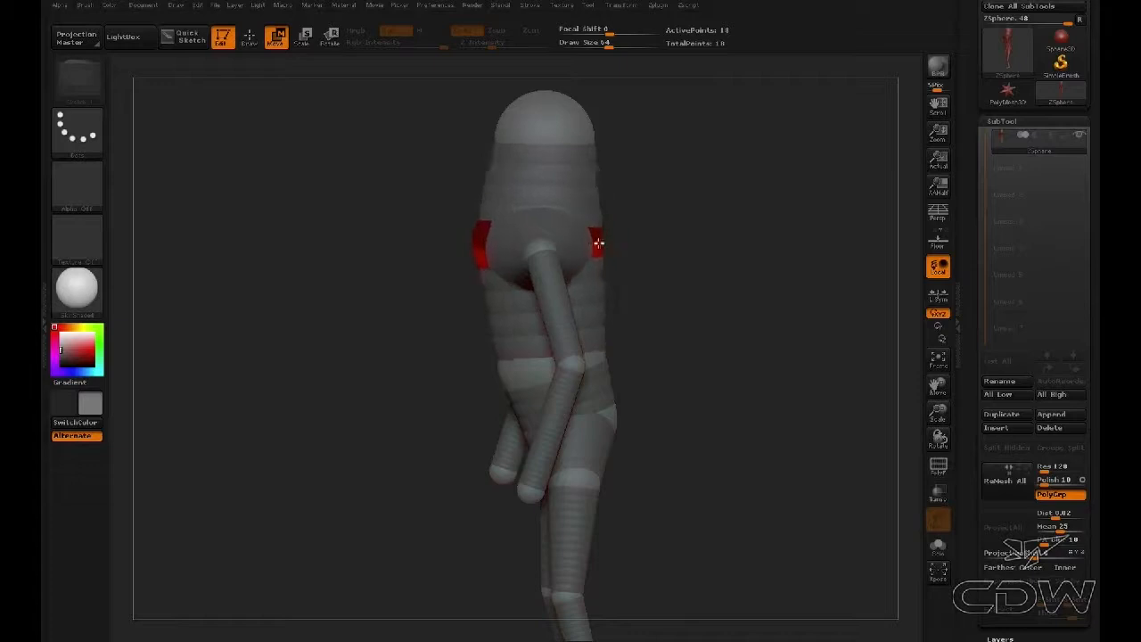
Step: Scale up the shoulder, elbow and wrist ZSpheres to thicken the arms
left_click(302, 38)
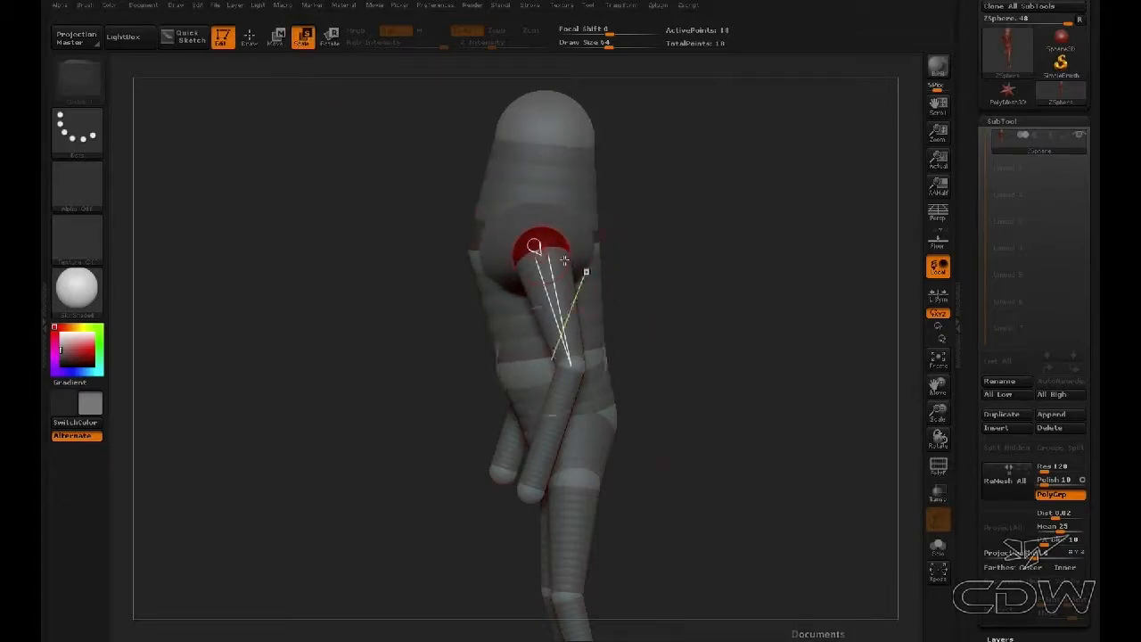
left_click(277, 39)
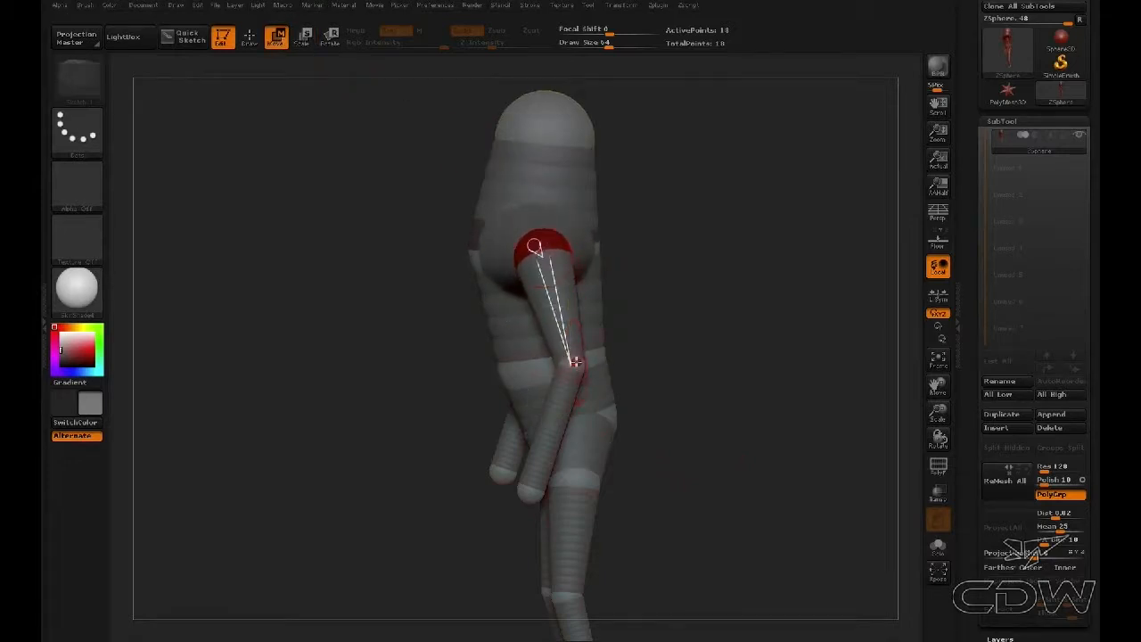
left_click(302, 44)
left_click_drag(652, 490, 696, 446)
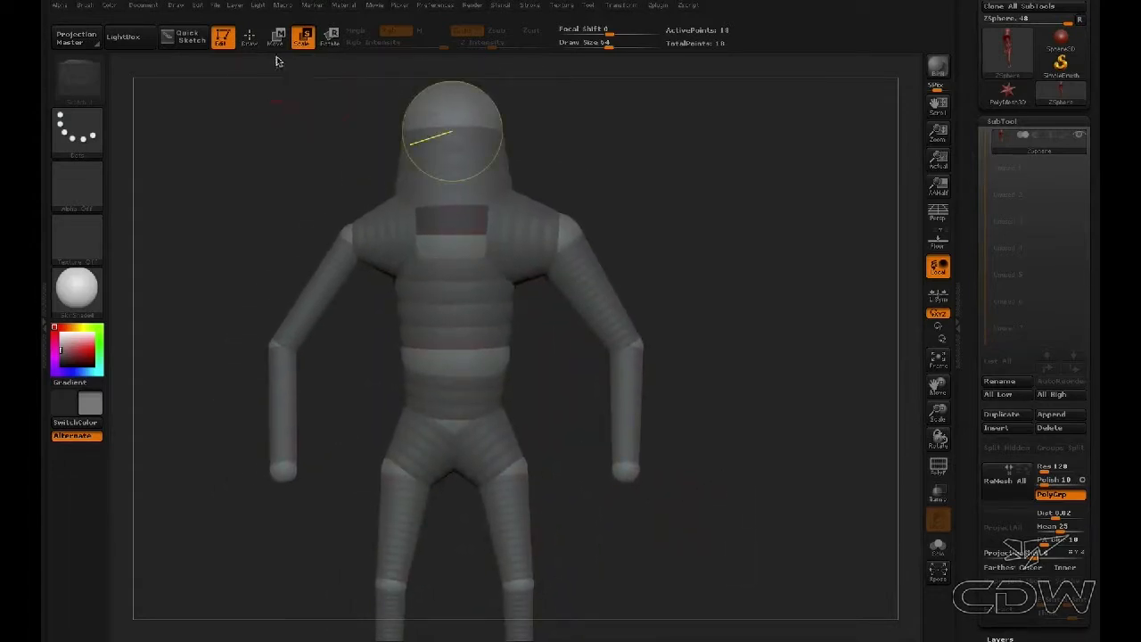
left_click(277, 37)
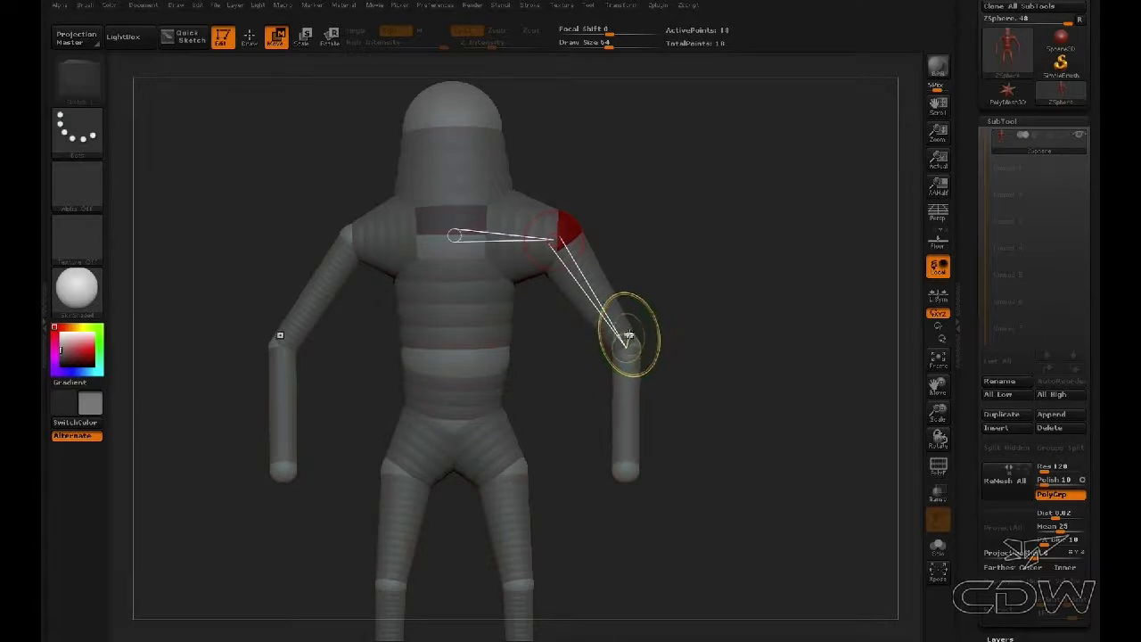
left_click(304, 37)
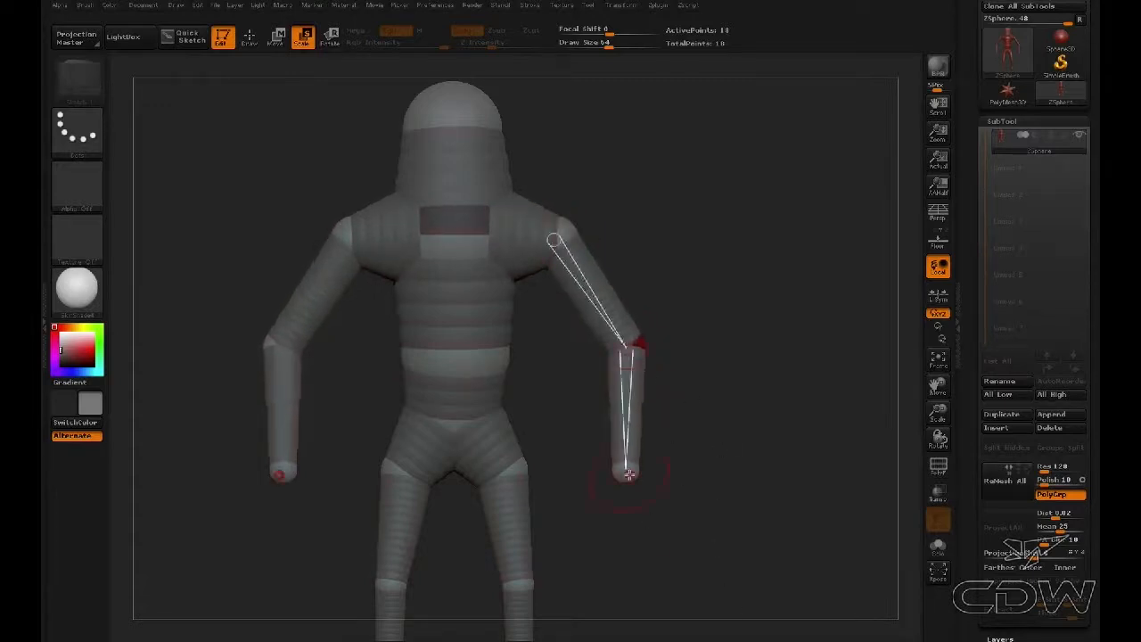
left_click_drag(680, 547, 695, 401)
Step: Move the arm joints closer to the body and adjust the hip placement in side view
key("w")
left_click_drag(629, 419, 624, 457)
left_click_drag(591, 520, 654, 490)
left_click_drag(548, 322, 548, 297)
left_click_drag(563, 385, 568, 383)
left_click_drag(522, 442, 513, 434)
Step: Reposition the knee, ankle and foot ZSpheres to refine the stance of the legs
left_click_drag(592, 496, 589, 367, "alt")
left_click_drag(501, 415, 483, 407)
left_click_drag(535, 527, 487, 554)
left_click_drag(596, 532, 650, 514)
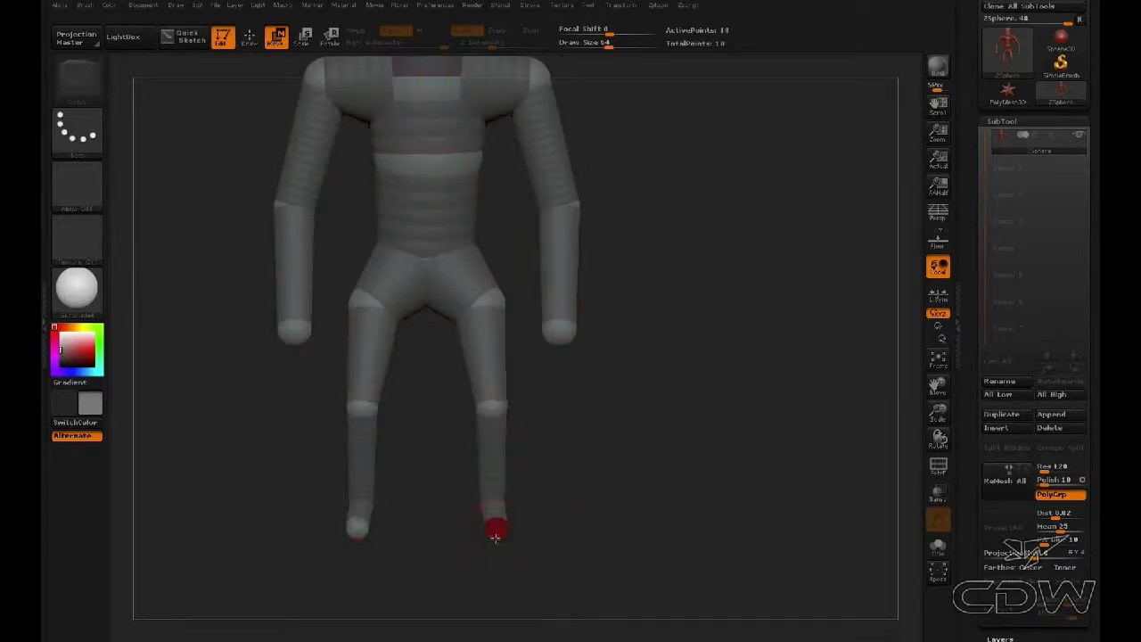
left_click_drag(555, 546, 546, 511)
Step: Insert a ZSphere between the head and chest, and move the head forward into a hunched posture
left_click_drag(579, 388, 620, 562)
left_click(542, 383)
left_click(248, 35)
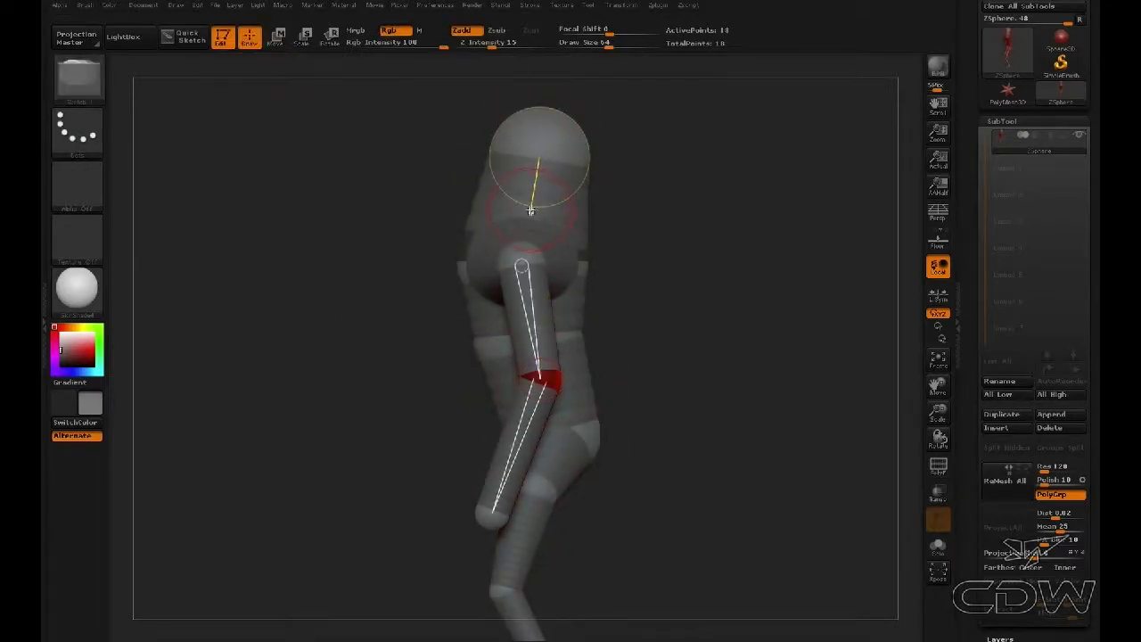
left_click(530, 211)
left_click_drag(626, 229, 684, 245)
mouse_move(697, 188)
left_mouse_down("shift")
mouse_move(642, 177)
mouse_move(682, 190)
left_mouse_up("shift")
key("w")
left_click_drag(528, 153, 509, 157)
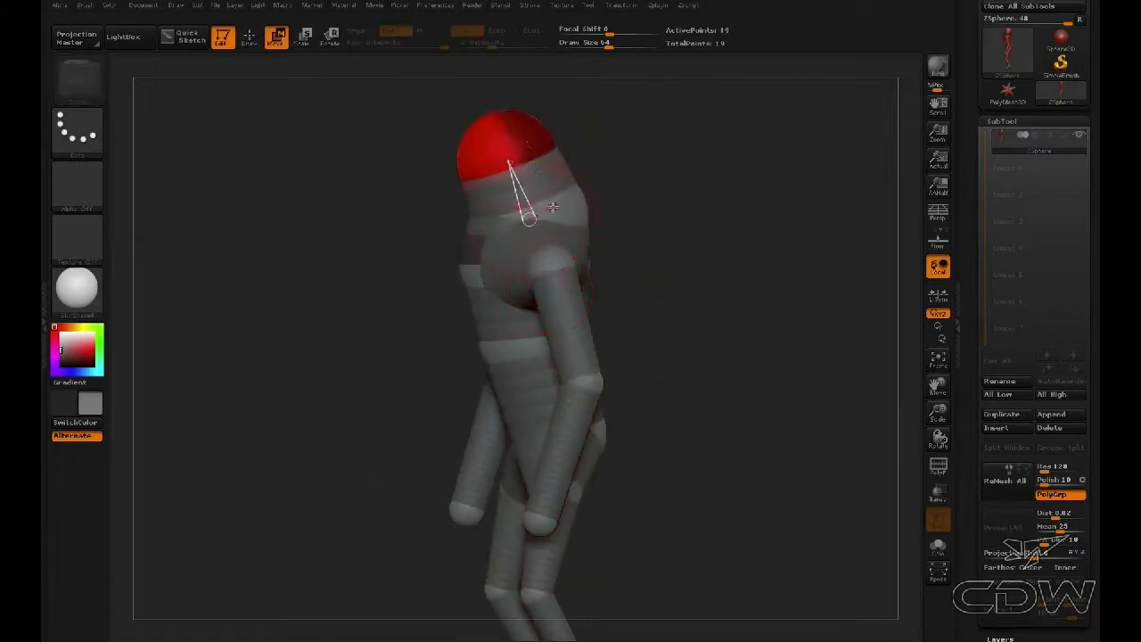
Step: Scale down the head ZSphere at the end of the neck
key("e")
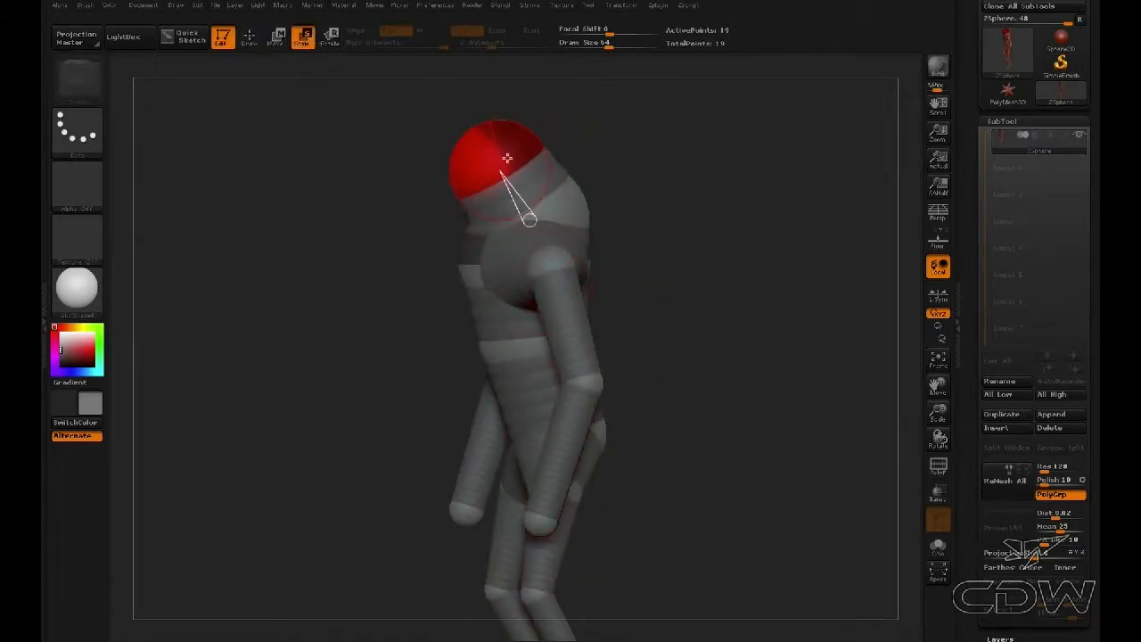
left_click_drag(398, 220, 477, 233)
left_click_drag(636, 212, 544, 196, "shift")
Step: Reposition the shoulder ZSpheres and scale them up to give the figure bulkier shoulders
left_click(276, 39)
mouse_move(454, 267)
left_mouse_down()
mouse_move(444, 276)
mouse_move(443, 266)
left_mouse_up()
left_click_drag(624, 272, 522, 266)
left_click(303, 36)
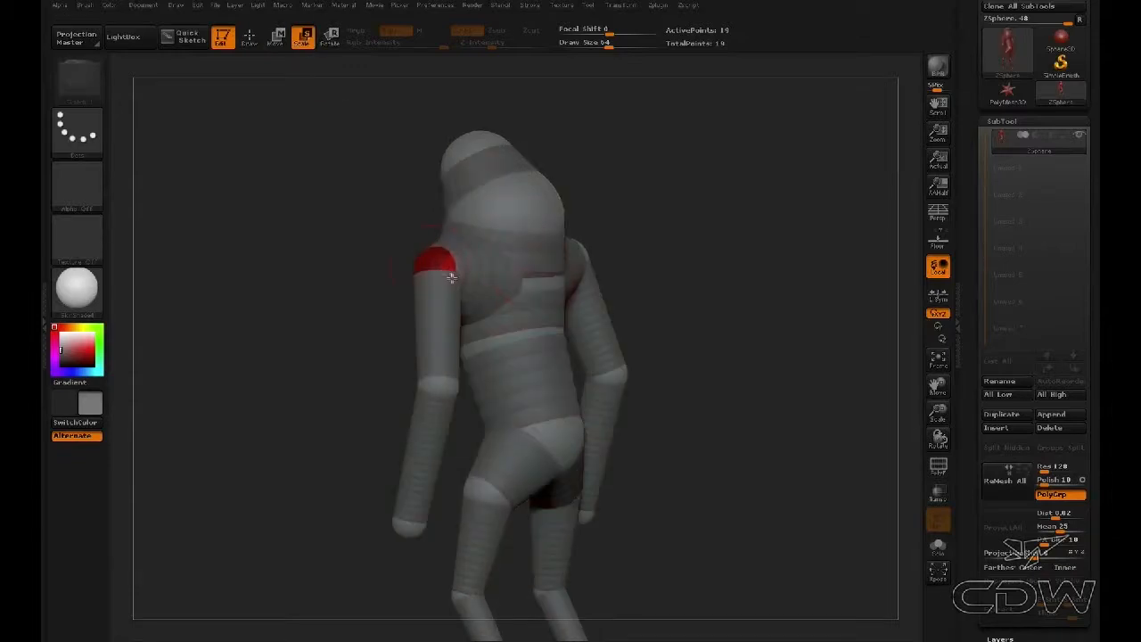
left_click_drag(629, 392, 682, 368)
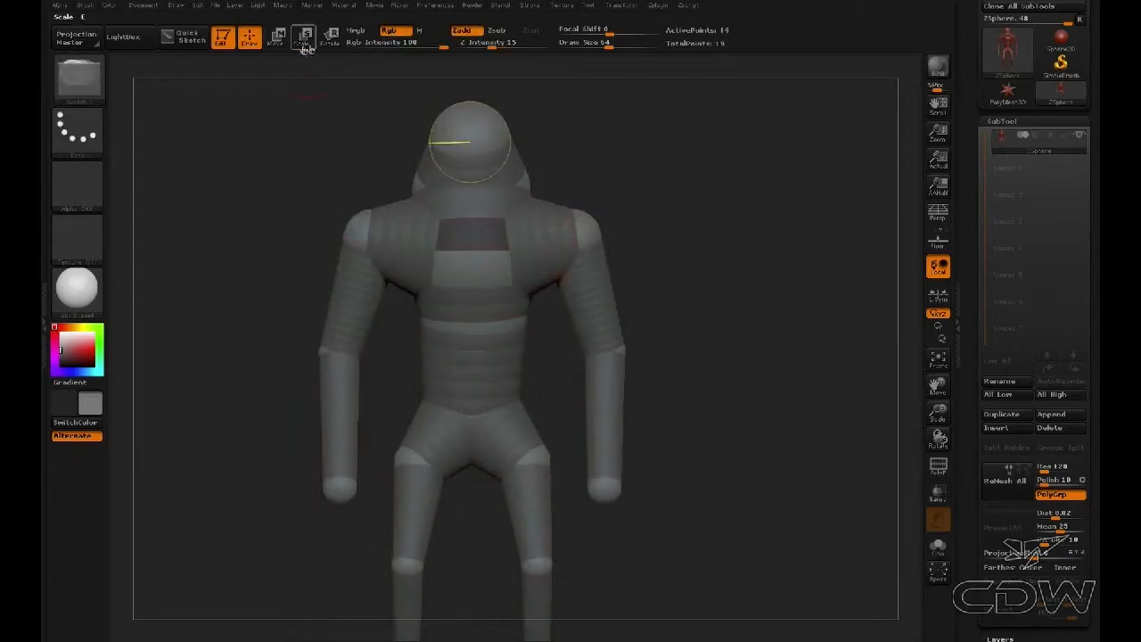
left_click(277, 36)
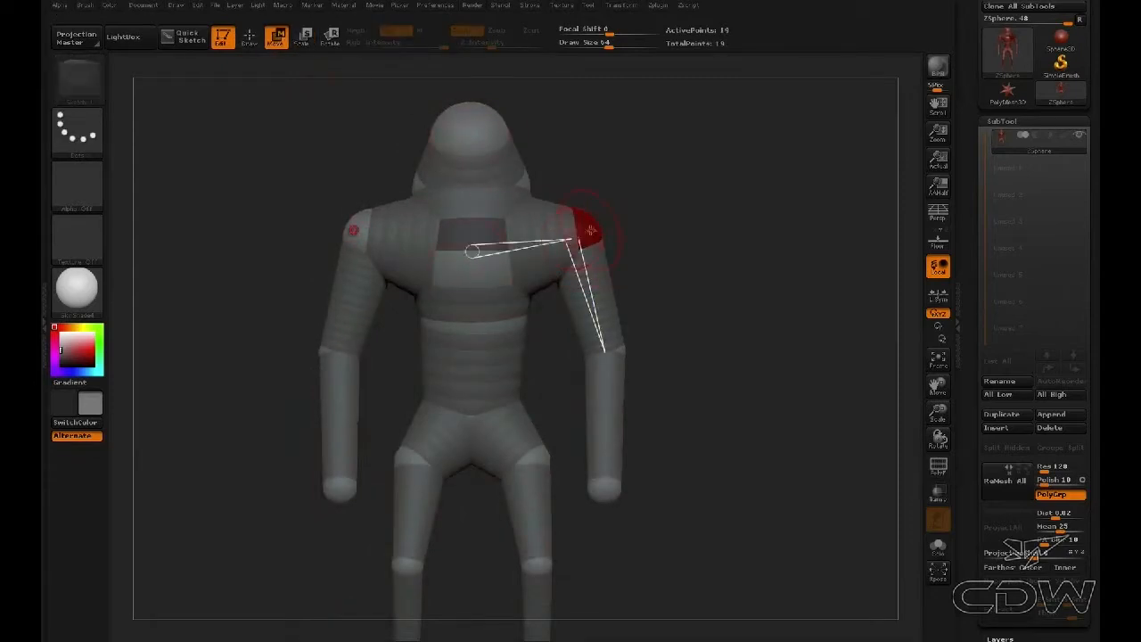
left_click_drag(632, 247, 642, 303)
key("a")
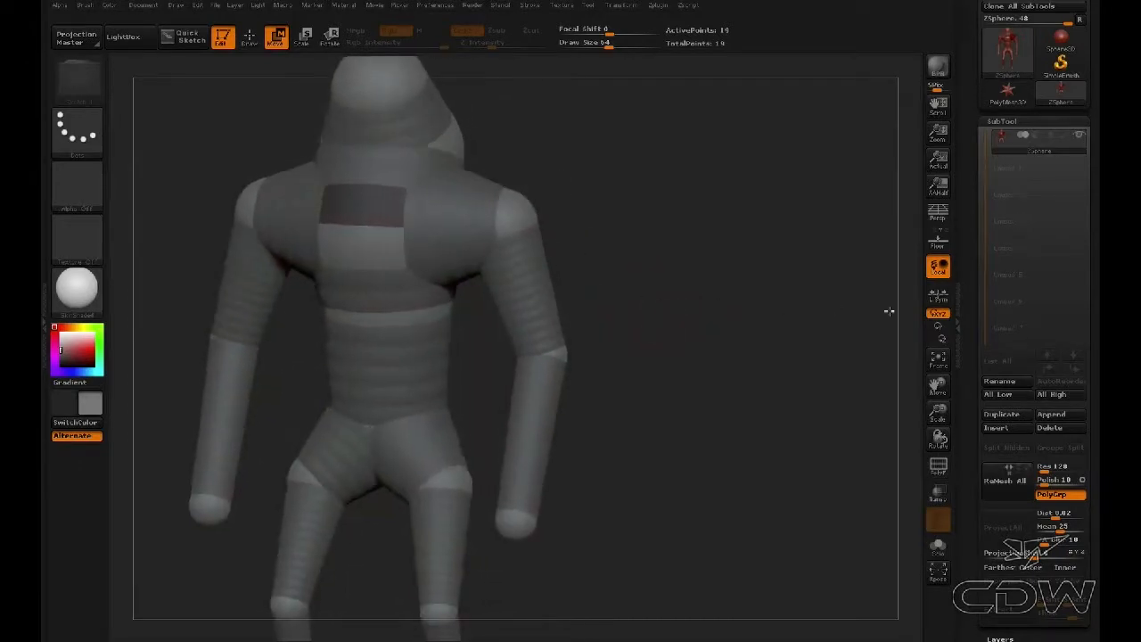
Step: Frame the whole figure, set the draw size to 99, and move the pelvis up to shorten the waist
left_click(938, 359)
left_click(249, 36)
key("space")
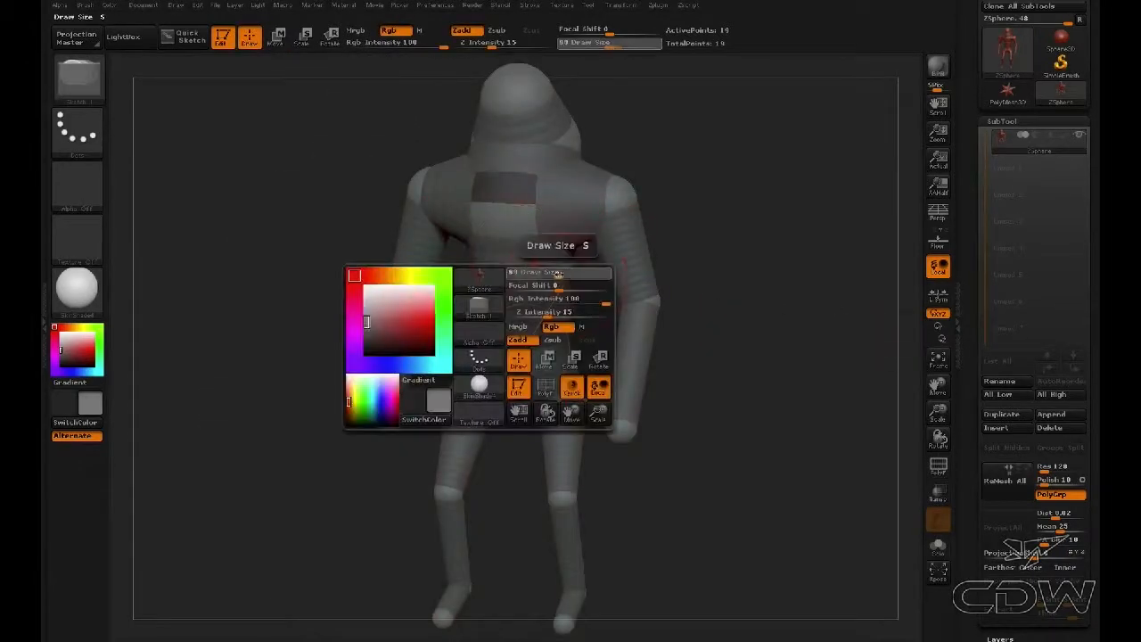
left_click(276, 36)
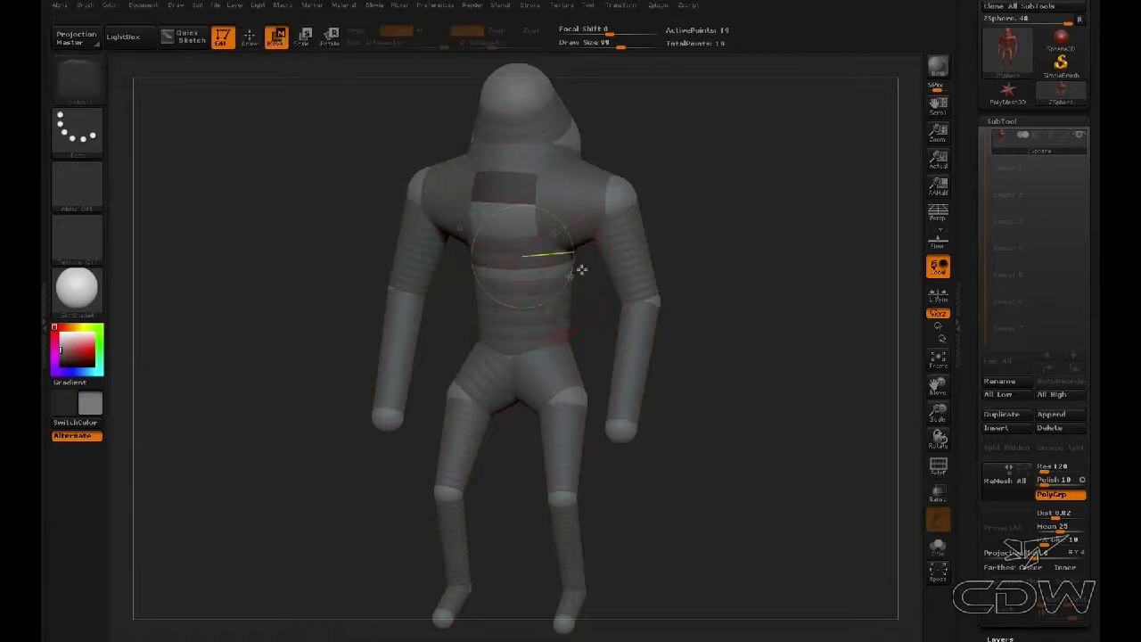
left_click_drag(564, 259, 515, 343)
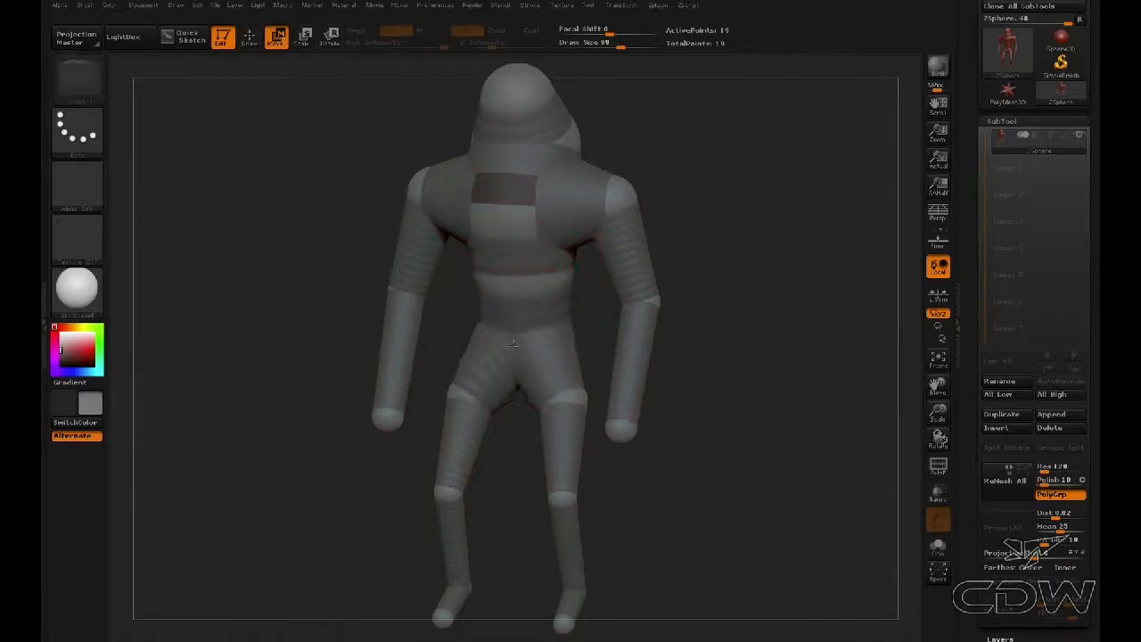
left_click_drag(669, 378, 575, 385)
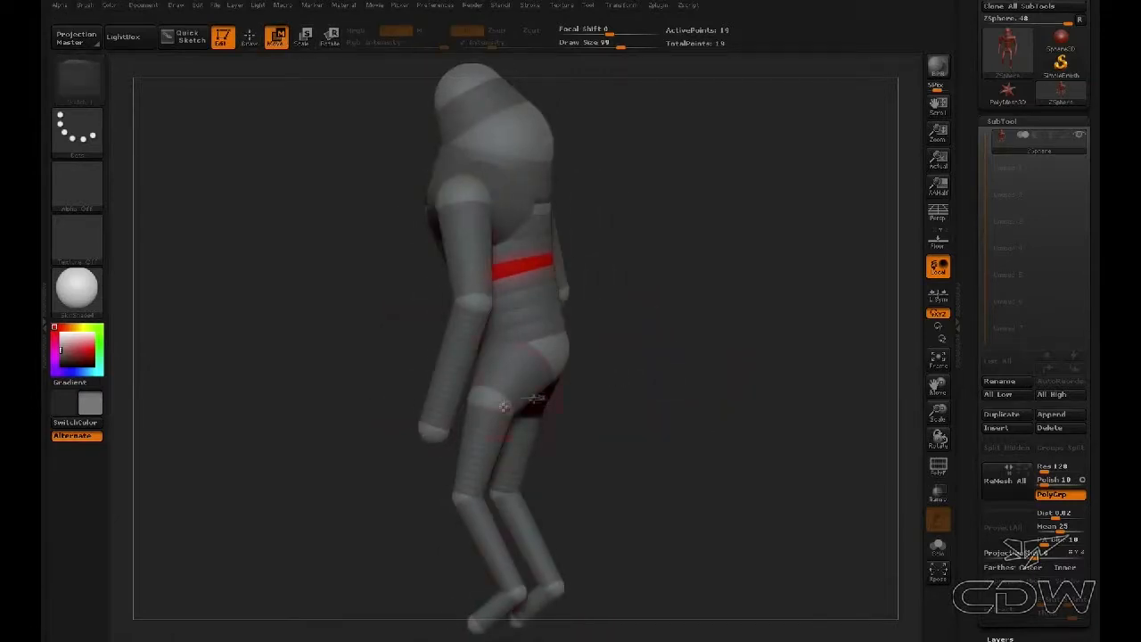
Step: Reposition the knee, hip and waist ZSpheres to refine the figure's leg proportions and hunched stance
left_click_drag(461, 495, 467, 475)
left_click_drag(613, 432, 671, 435)
mouse_move(578, 513)
left_mouse_down("alt")
mouse_move(633, 451)
mouse_move(578, 453)
mouse_move(586, 514)
mouse_move(575, 491)
left_mouse_up("alt")
left_click_drag(626, 344, 704, 499)
left_click_drag(721, 415, 662, 416)
mouse_move(530, 303)
left_mouse_down()
mouse_move(554, 302)
mouse_move(519, 303)
left_mouse_up()
mouse_move(535, 409)
left_mouse_down()
mouse_move(526, 407)
mouse_move(537, 393)
left_mouse_up()
left_click_drag(502, 539, 489, 499)
left_click_drag(419, 466, 648, 416)
left_click_drag(648, 416, 598, 401)
Step: Add a mirrored ZSphere at each wrist and pull it downward to form short hands, using a draw size of 41
left_click(249, 41)
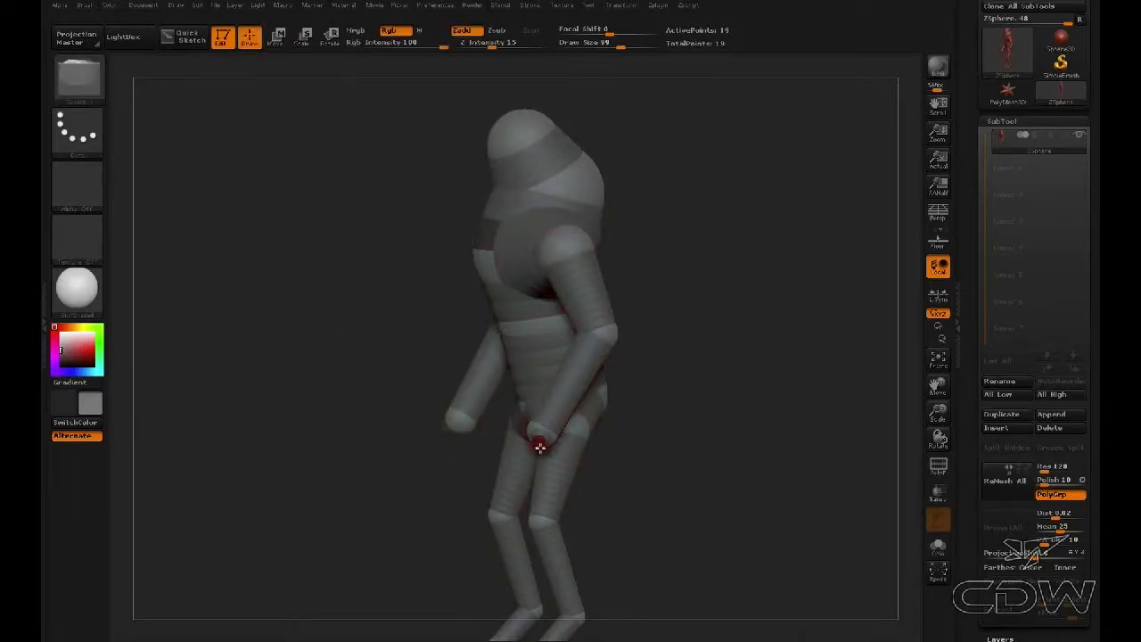
left_click(276, 39)
left_click_drag(656, 450, 713, 449, "shift")
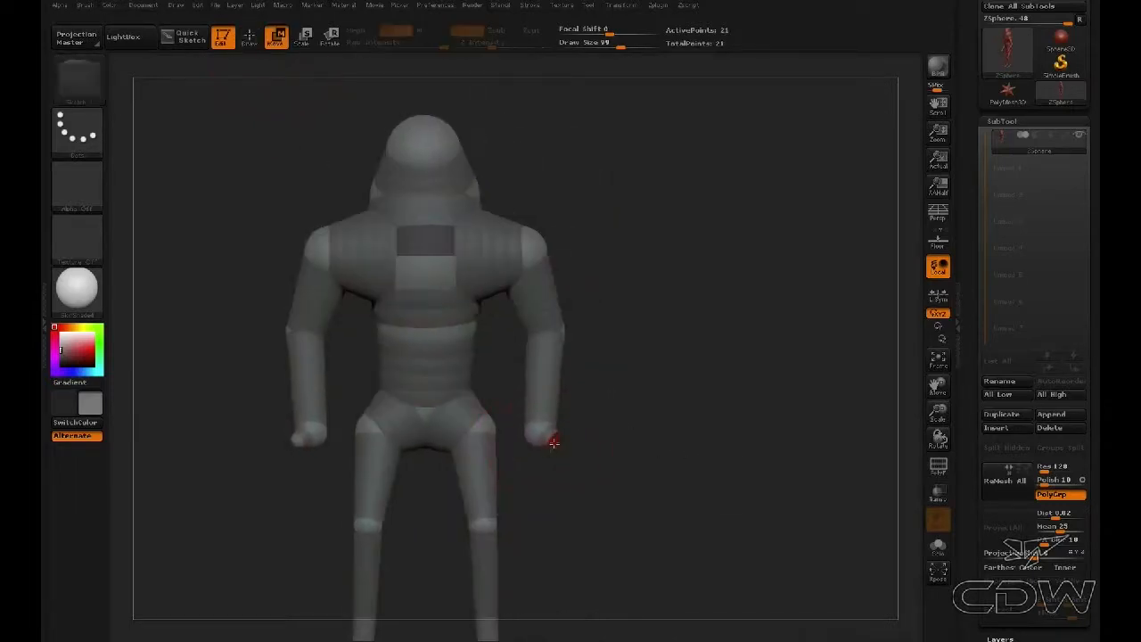
key("space")
left_click_drag(557, 437, 535, 449)
mouse_move(614, 457)
left_mouse_down()
mouse_move(527, 458)
mouse_move(545, 479)
left_mouse_up()
left_click_drag(534, 430, 539, 434)
left_click_drag(623, 445, 735, 435, "shift")
left_click_drag(595, 408, 834, 328)
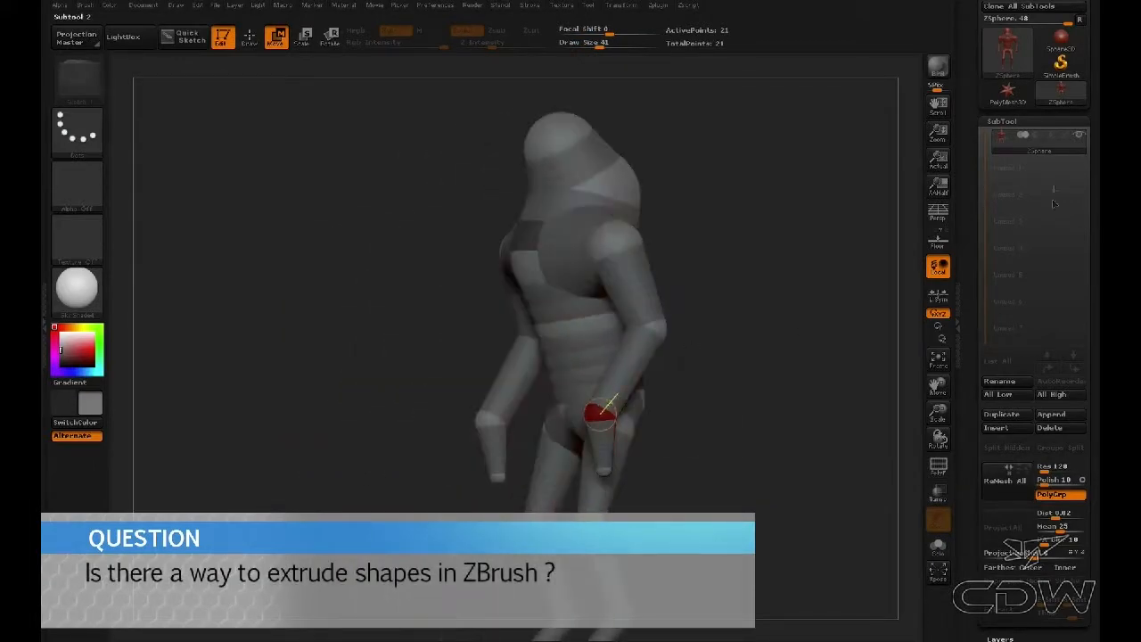
Step: Insert a PolyMesh3D star as a new subtool and convert it into a ShadowBox
left_click(998, 428)
left_click(726, 361)
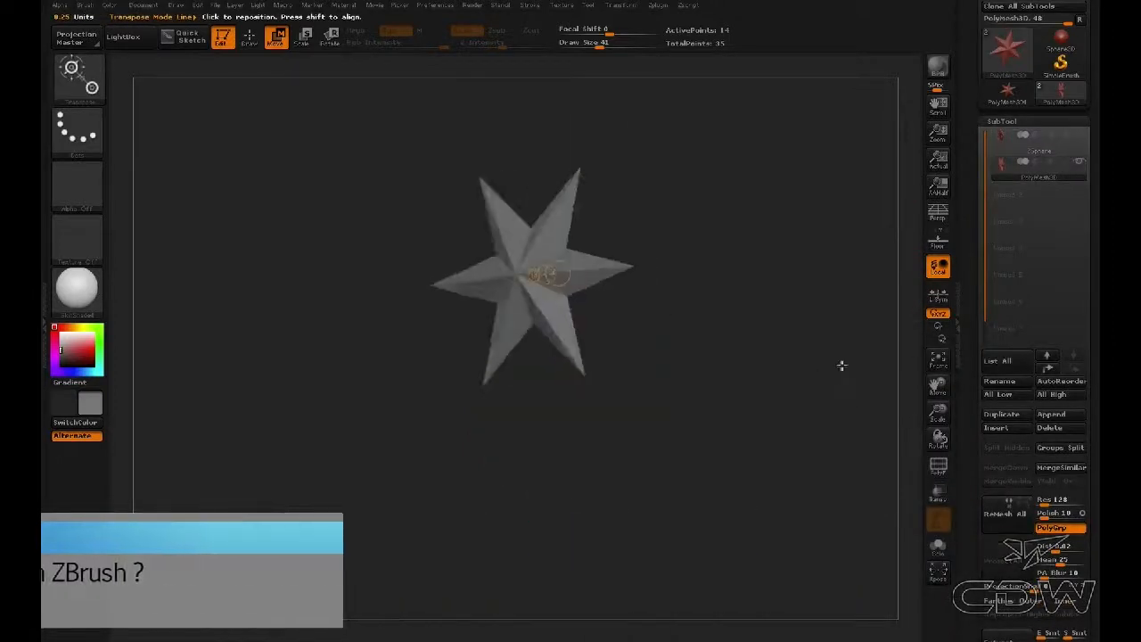
left_click_drag(844, 362, 744, 449)
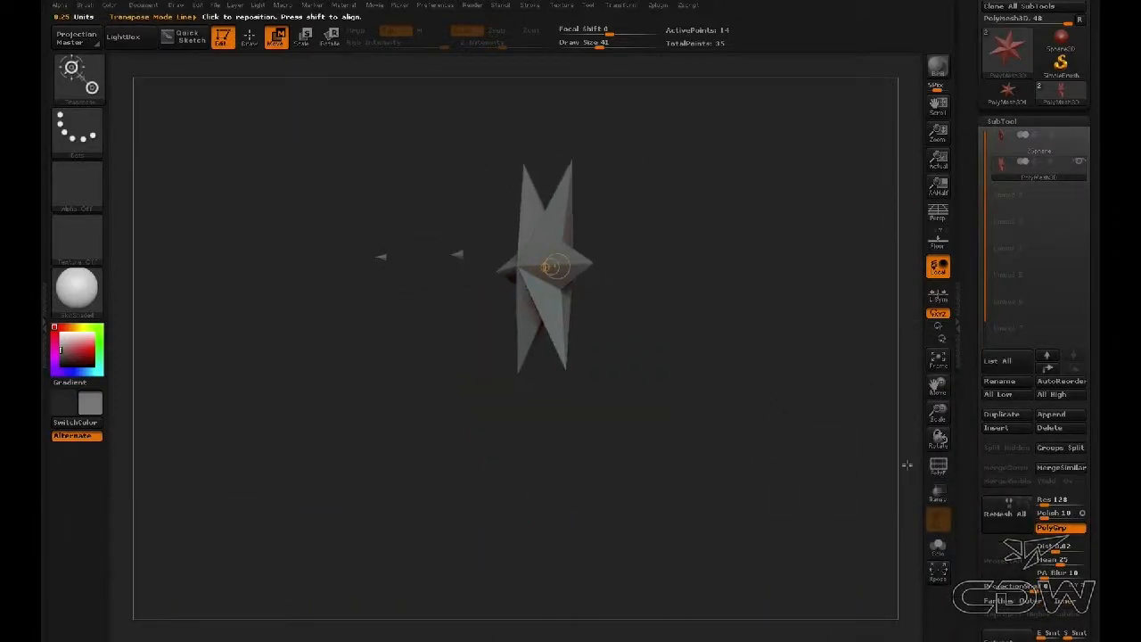
scroll(1005, 417, "down", 5)
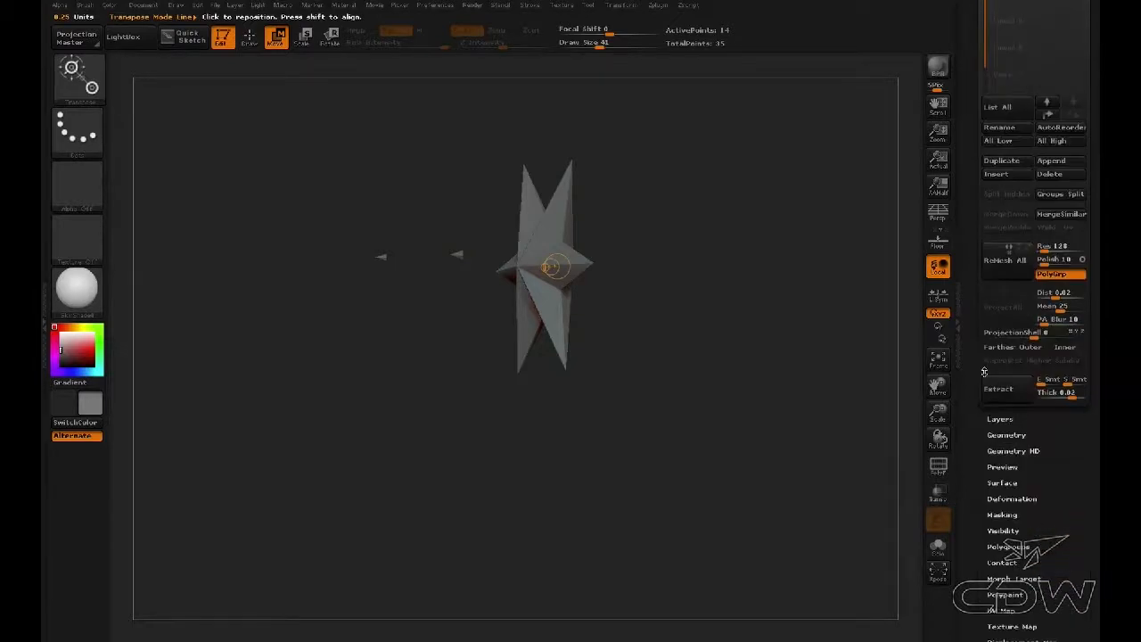
left_click(1008, 418)
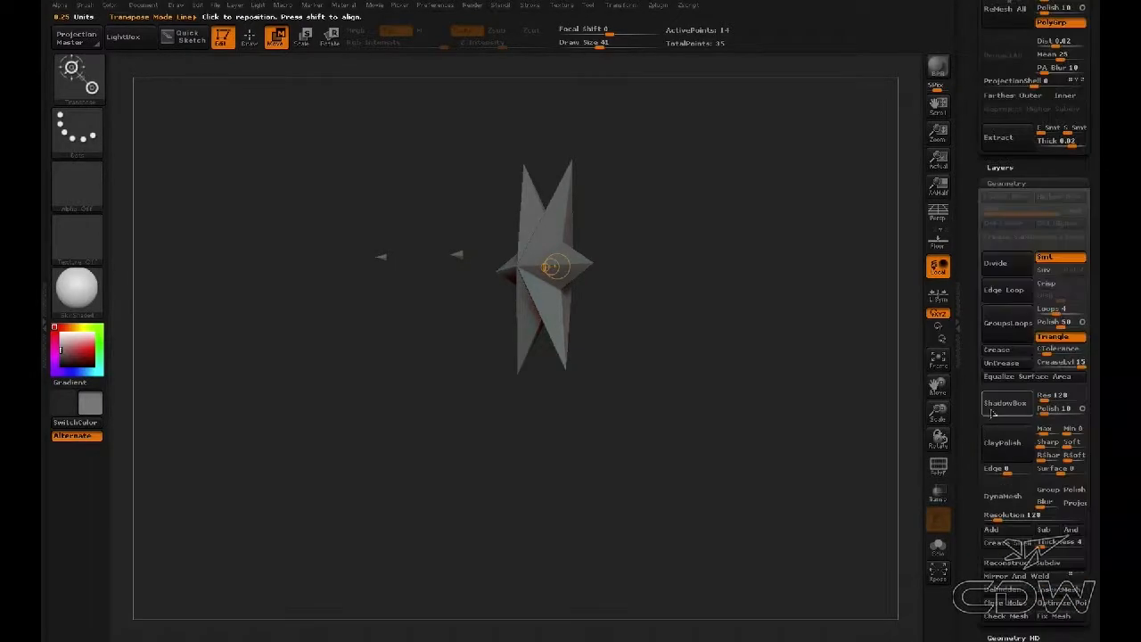
left_click(1005, 403)
mouse_move(847, 317)
left_mouse_down()
mouse_move(871, 313)
mouse_move(828, 365)
mouse_move(851, 326)
mouse_move(652, 320)
mouse_move(782, 389)
mouse_move(605, 337)
mouse_move(628, 344)
left_mouse_up()
Step: Set the mask brush's draw size to 25 and paint a freehand filled shape with MaskPen on one ShadowBox face
key("space")
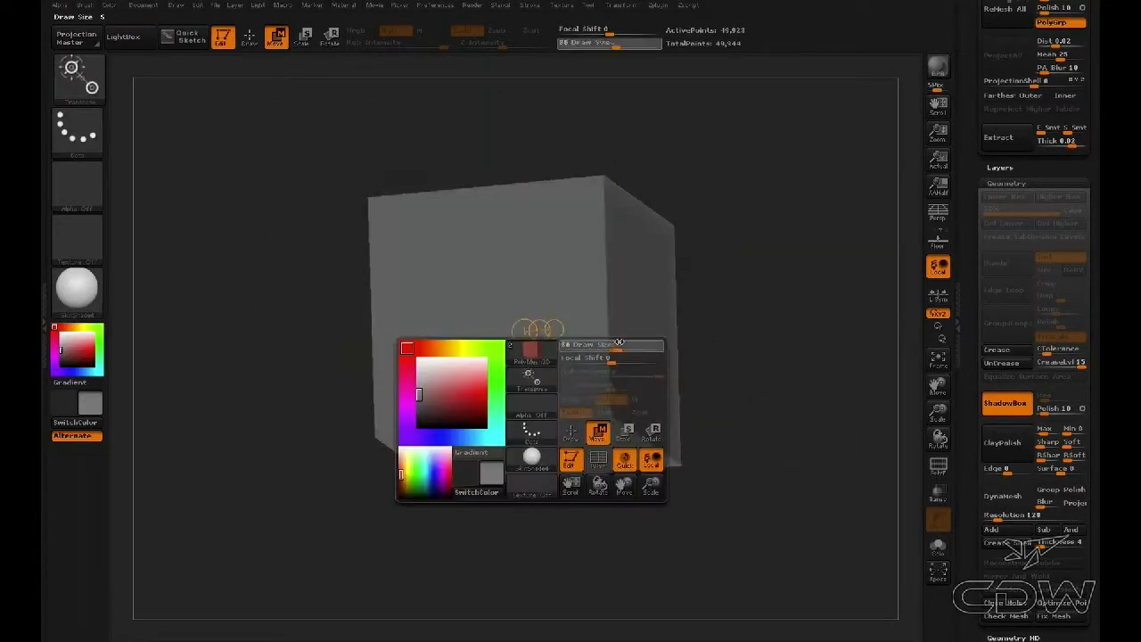
left_click(250, 39)
key("space")
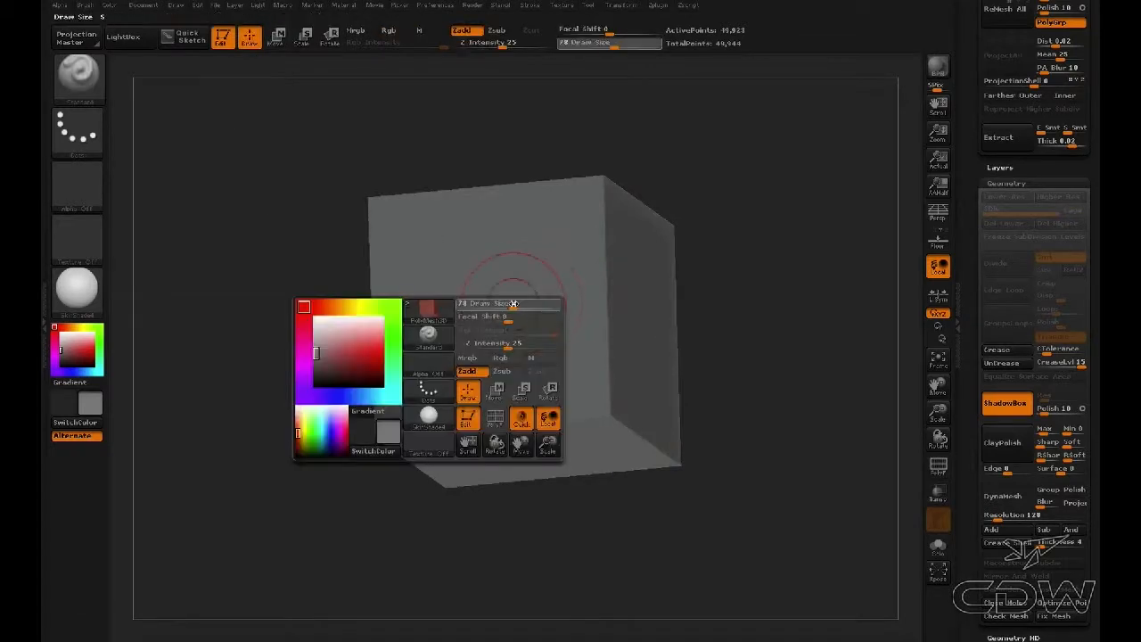
key("space")
left_click_drag(536, 301, 521, 299)
left_click_drag(720, 264, 721, 253, "shift")
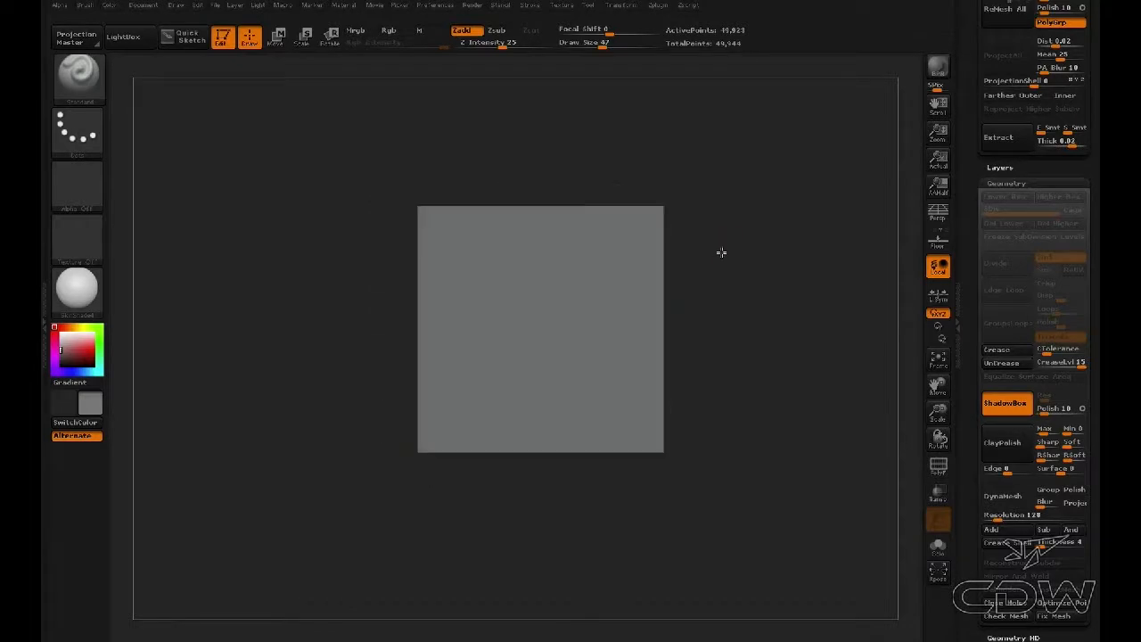
key("ctrl")
key("space")
left_click_drag(504, 319, 489, 319)
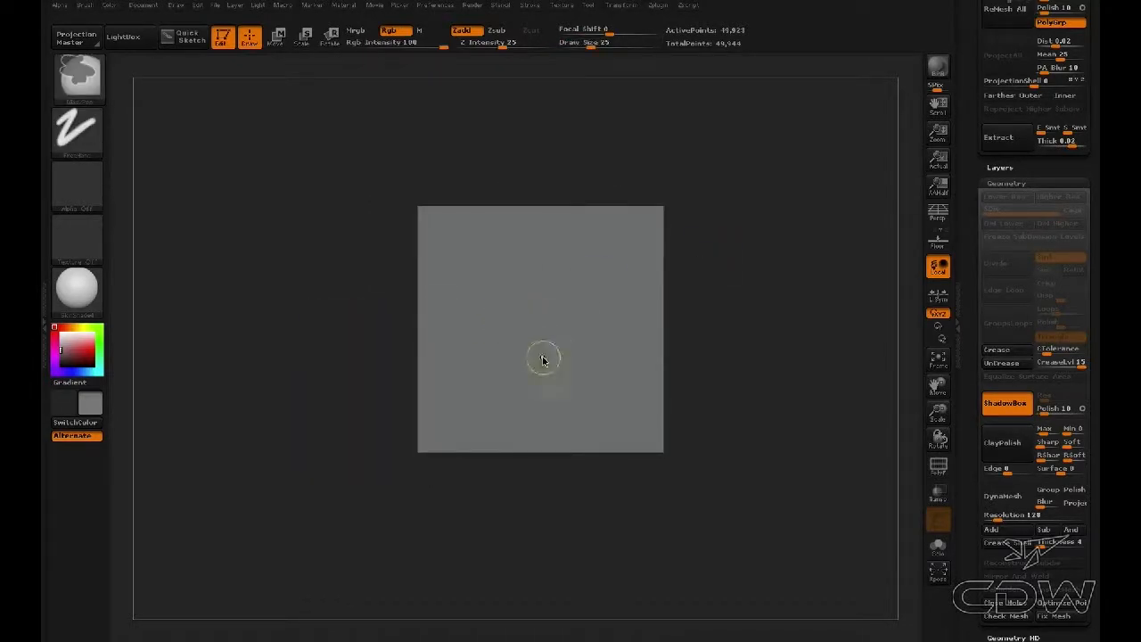
left_click_drag(524, 281, 588, 285, "ctrl")
mouse_move(606, 335)
left_mouse_down("ctrl")
mouse_move(511, 383)
mouse_move(499, 319)
mouse_move(561, 283)
left_mouse_up("ctrl")
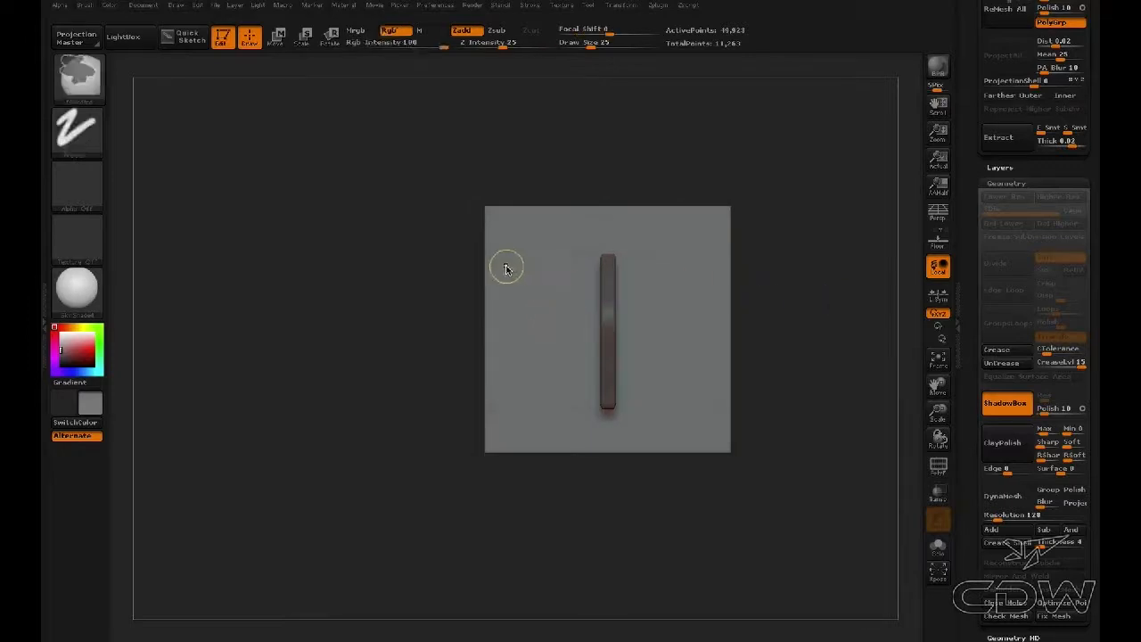
Step: Choose the MaskRect brush and mask a wide rectangle on the adjacent ShadowBox face to extrude the shape
left_click_drag(505, 265, 683, 347)
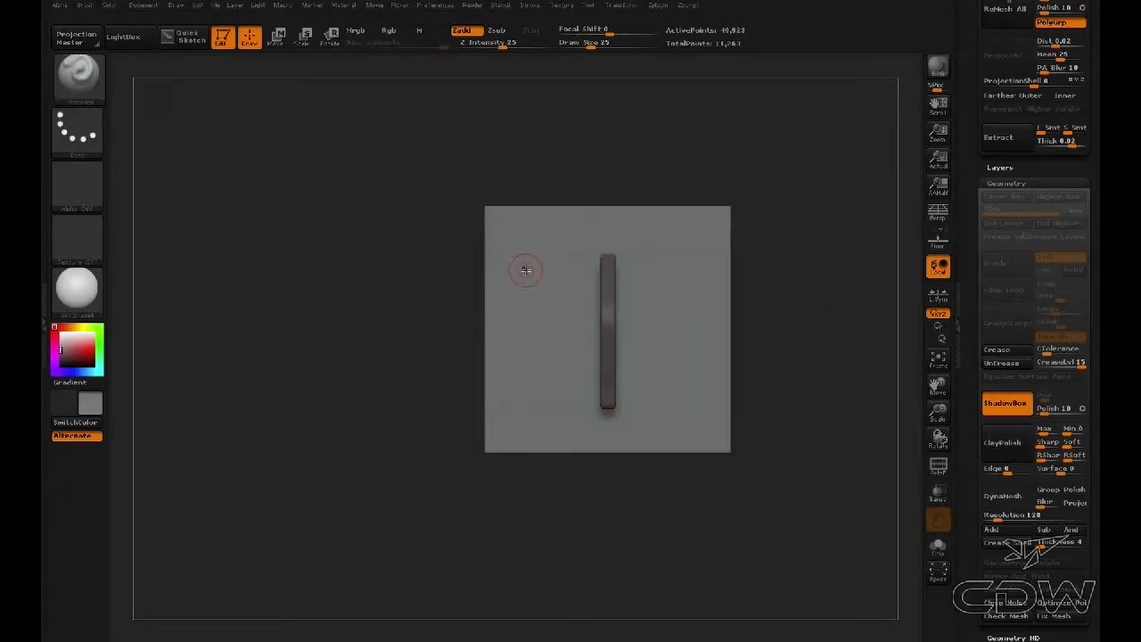
left_click(78, 73, "ctrl")
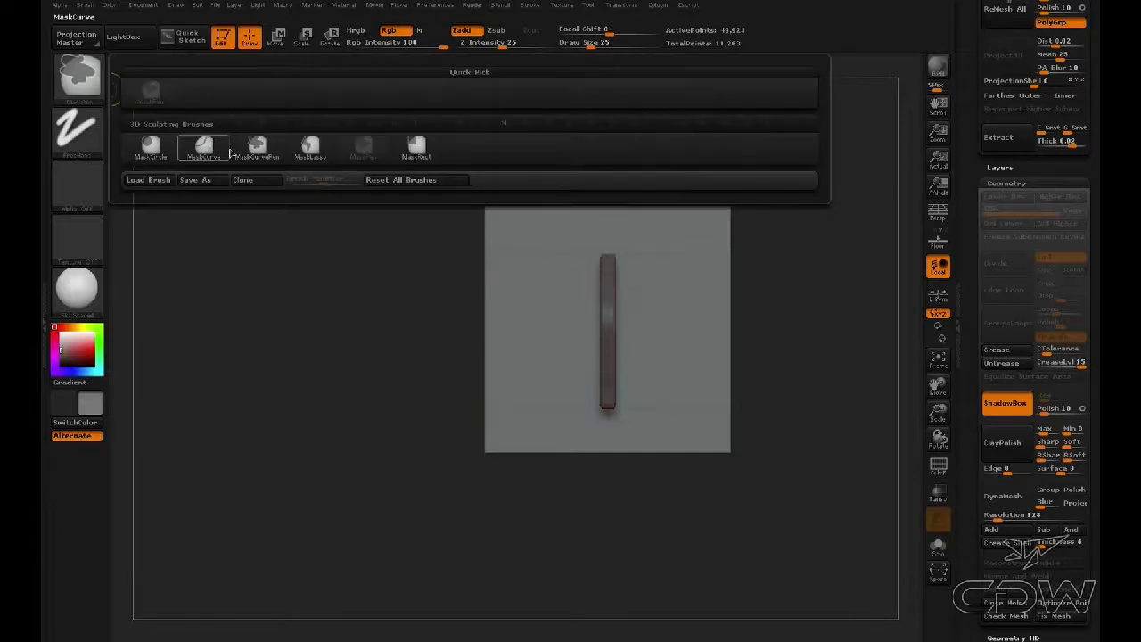
left_click(415, 147)
mouse_move(508, 261)
left_mouse_down("ctrl")
mouse_move(606, 280)
mouse_move(710, 324)
mouse_move(715, 362)
left_mouse_up("ctrl")
left_click_drag(794, 372, 809, 406)
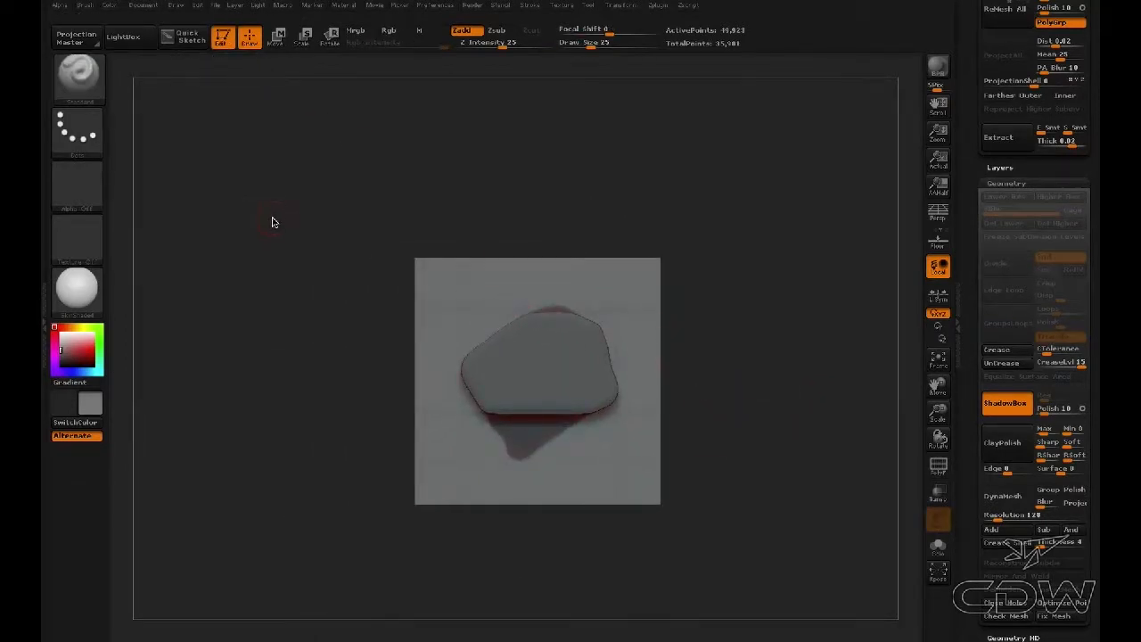
Step: Switch back to MaskPen, turn on transparency, and paint an arched mask stroke on the ShadowBox's third face
left_click_drag(482, 216, 698, 308)
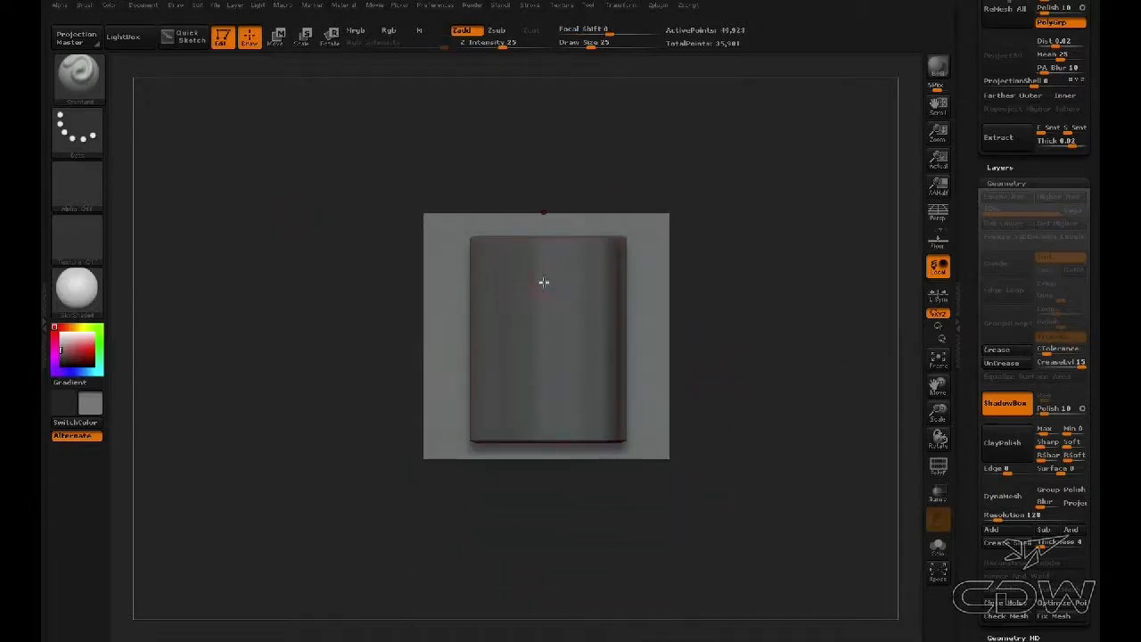
left_click(96, 96, "ctrl")
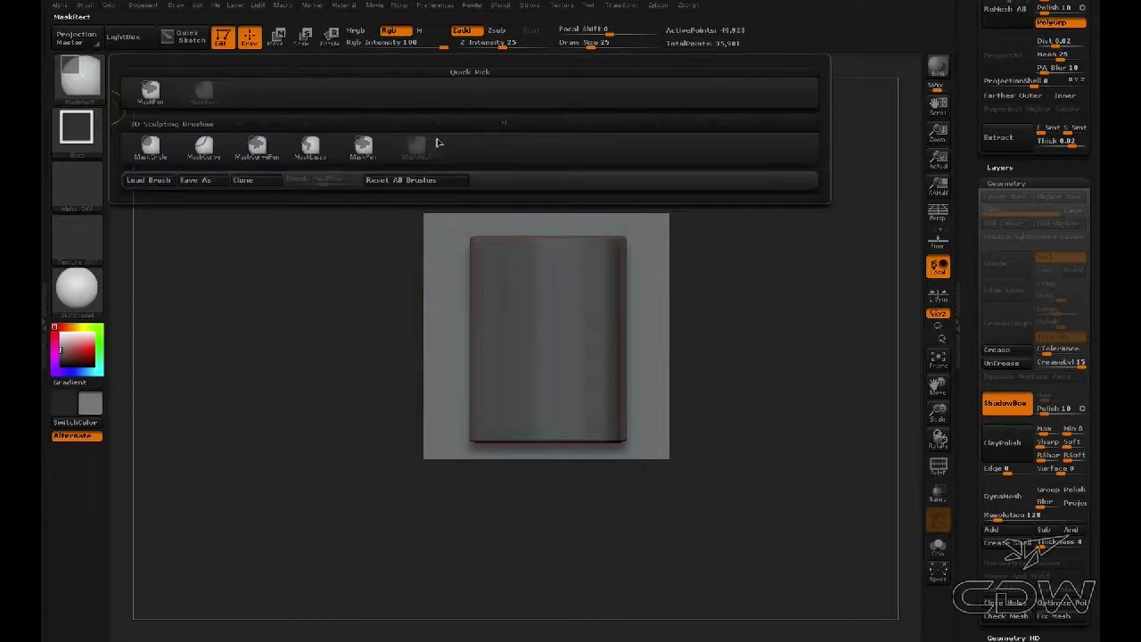
left_click(151, 92, "ctrl")
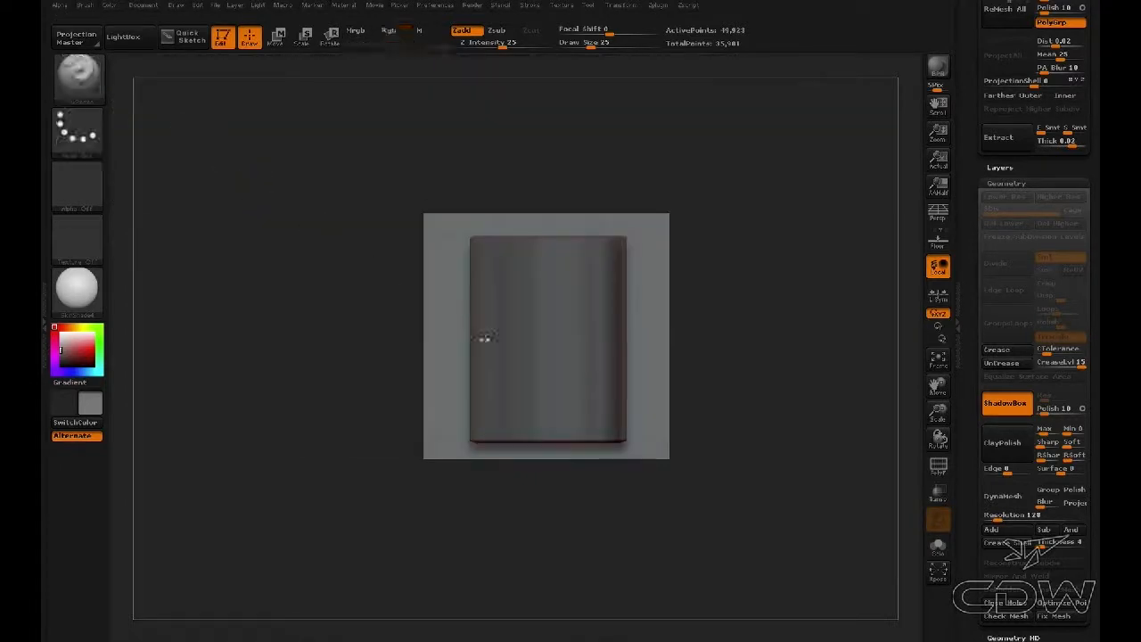
left_click(92, 81, "ctrl")
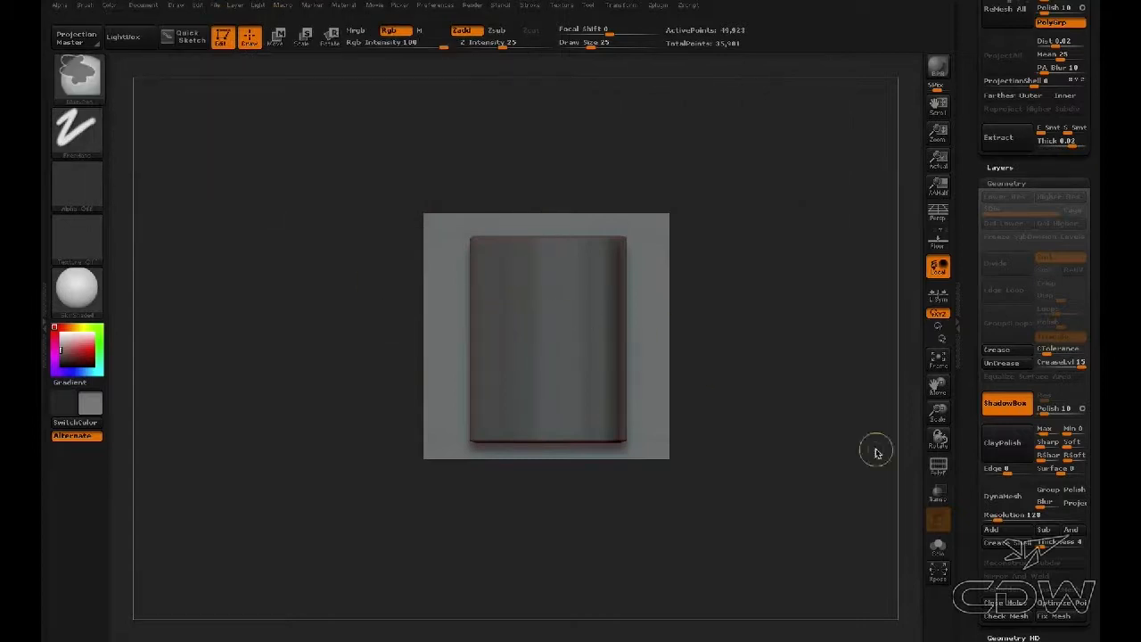
left_click(938, 493)
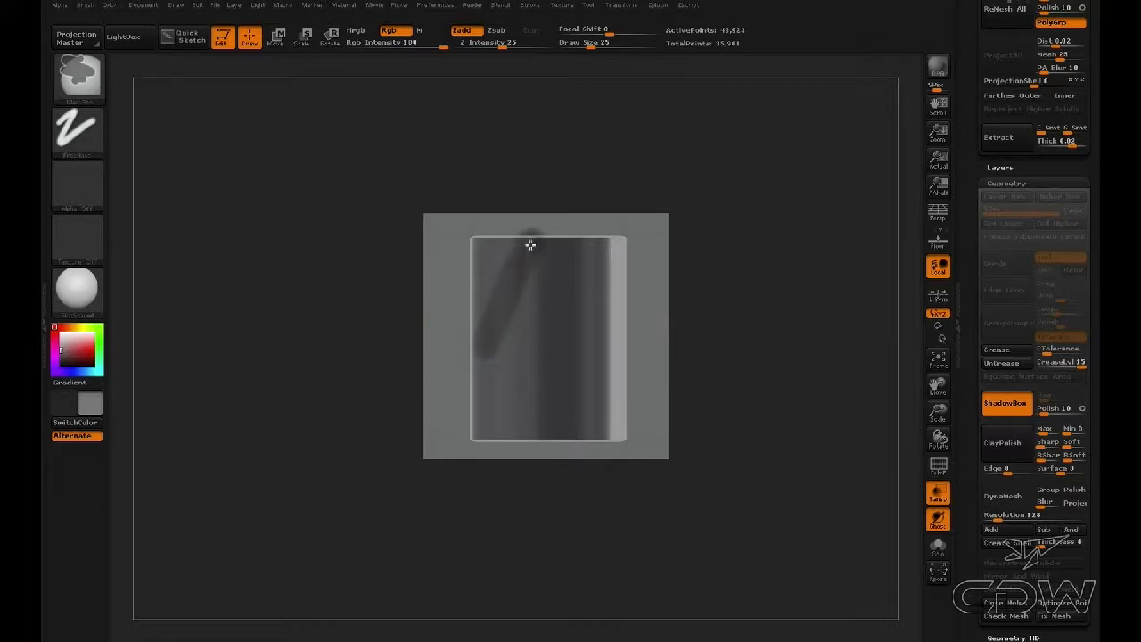
left_click_drag(551, 243, 599, 361, "ctrl")
mouse_move(638, 502)
left_mouse_down()
mouse_move(698, 352)
mouse_move(626, 478)
mouse_move(649, 434)
mouse_move(636, 348)
mouse_move(669, 382)
mouse_move(621, 429)
mouse_move(596, 532)
mouse_move(603, 507)
left_mouse_up()
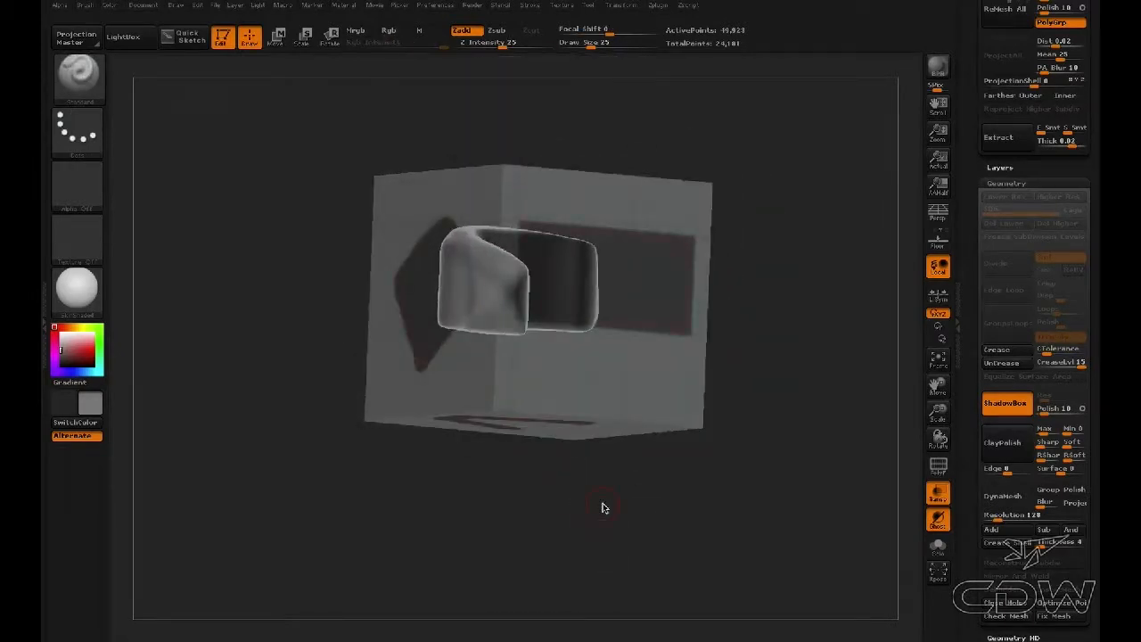
Step: Turn off ShadowBox to turn the shape into a regular mesh, and select the ZSphere figure subtool
left_click(994, 408)
left_click_drag(967, 176, 970, 433)
left_click_drag(794, 384, 706, 397)
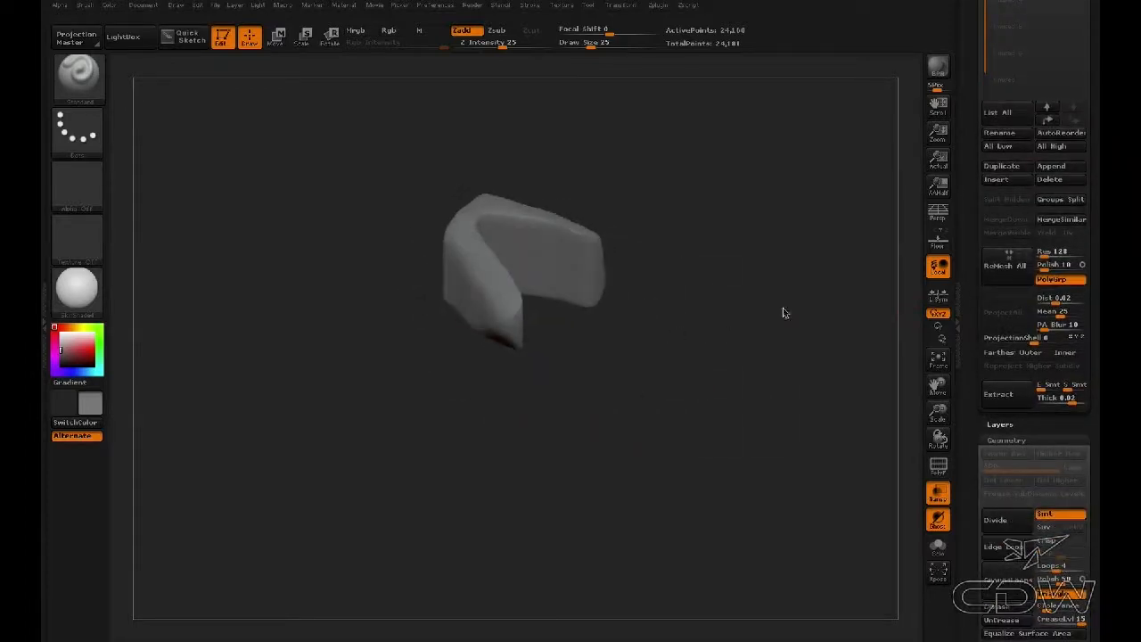
left_click_drag(983, 204, 964, 333)
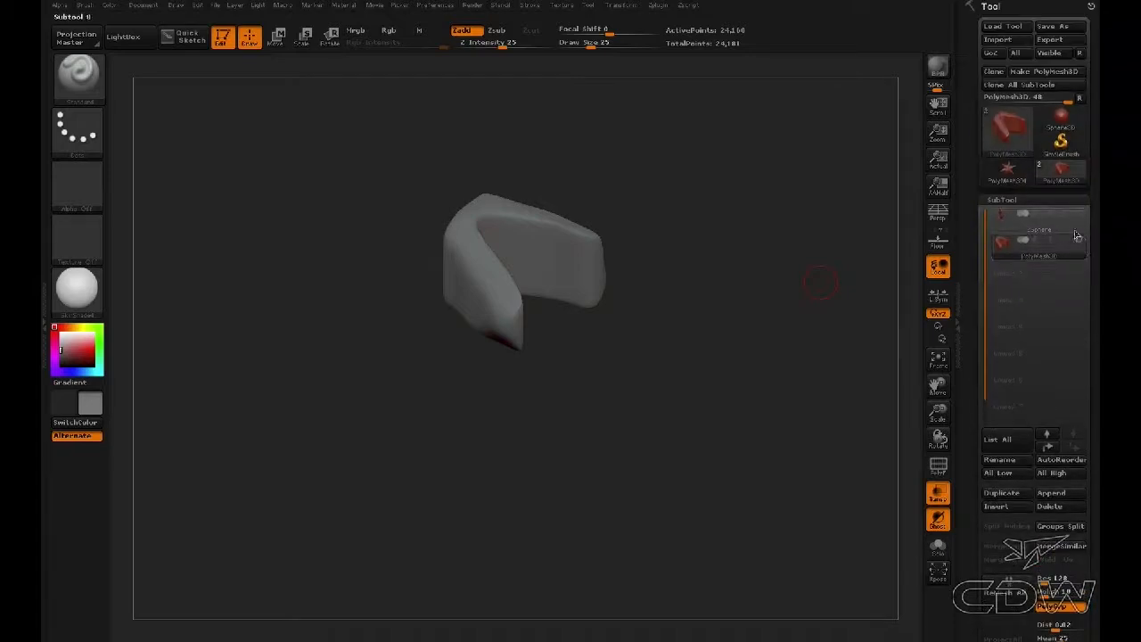
left_click(1011, 225)
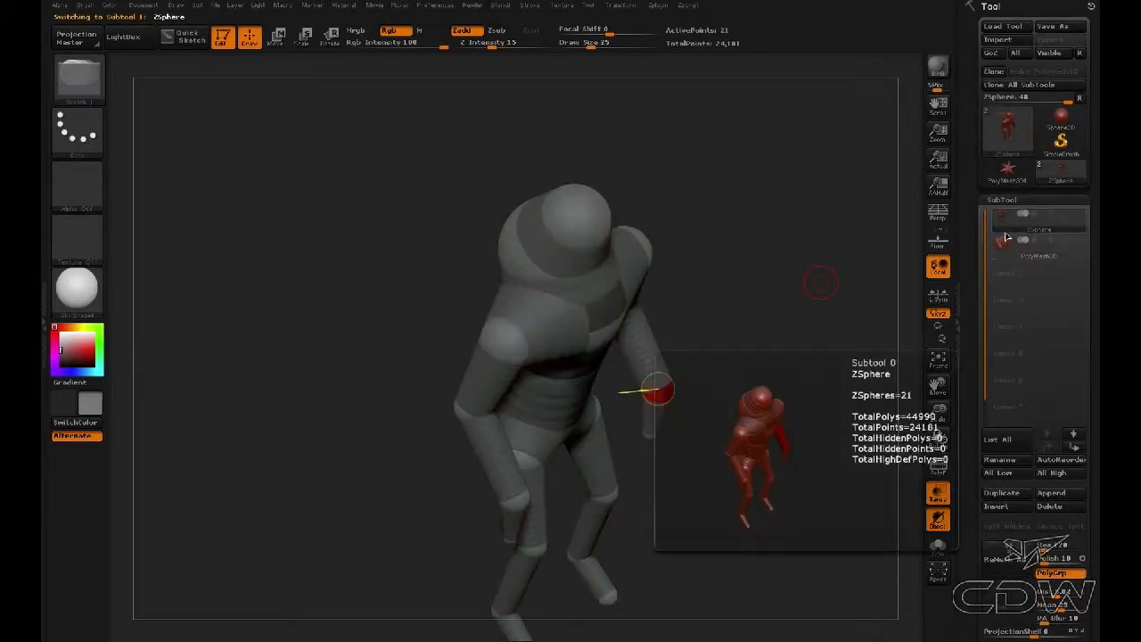
left_click_drag(794, 344, 673, 413)
Step: Undo the edits to the figure's hands until the added wrist ZSpheres are removed
key("ctrl+z")
key("ctrl+z")
key("ctrl+z")
key("ctrl+z")
key("ctrl+z")
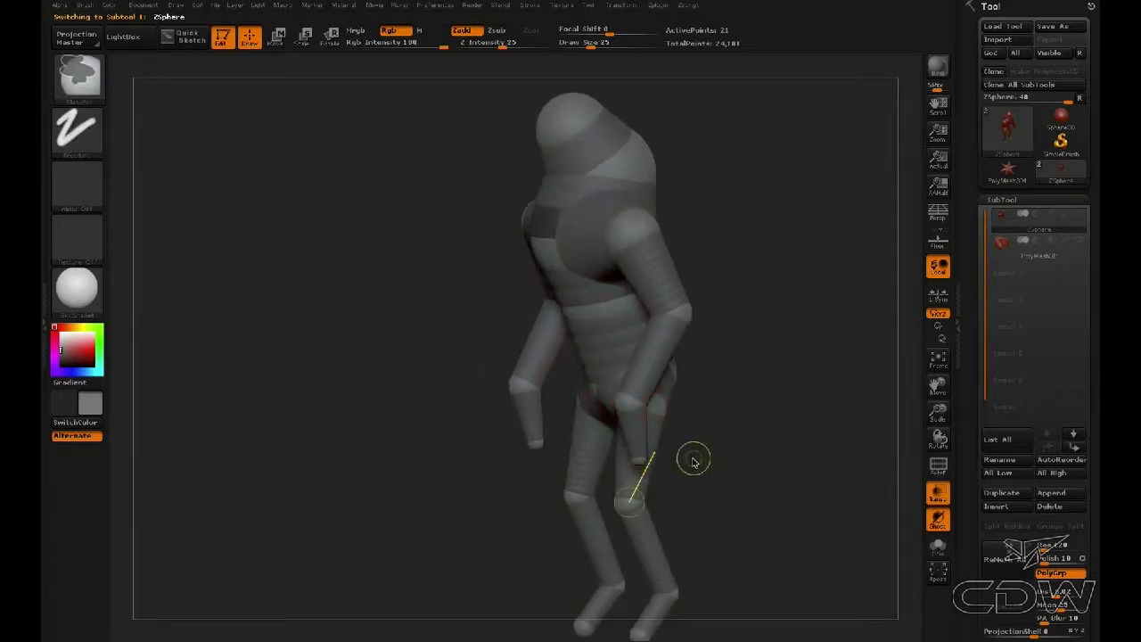
key("ctrl+z")
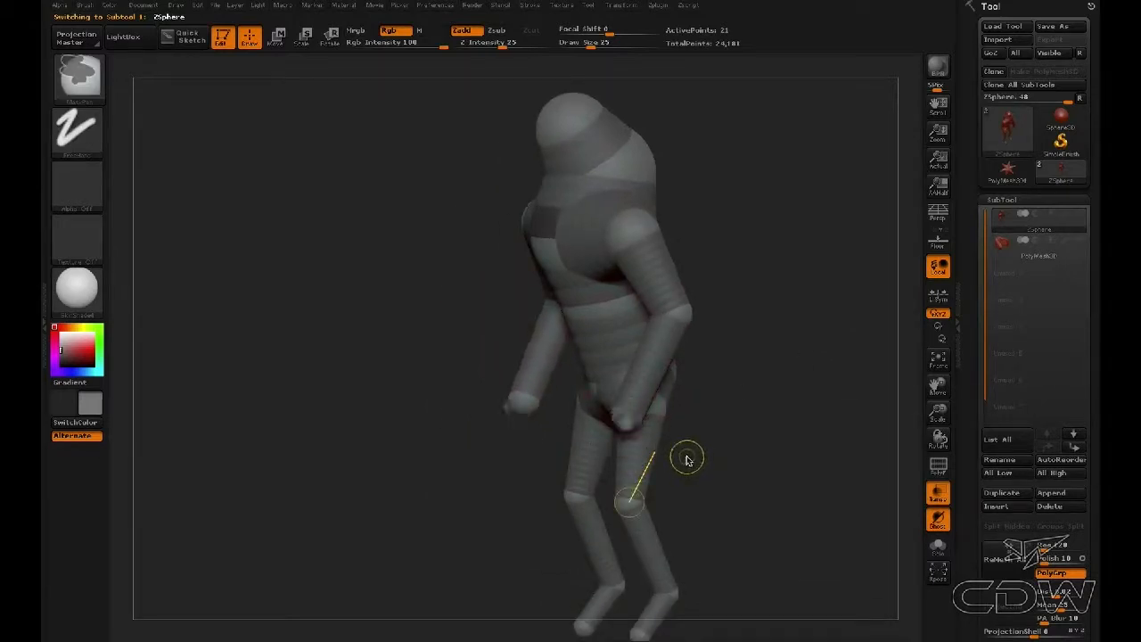
key("ctrl+z")
key("ctrl+z")
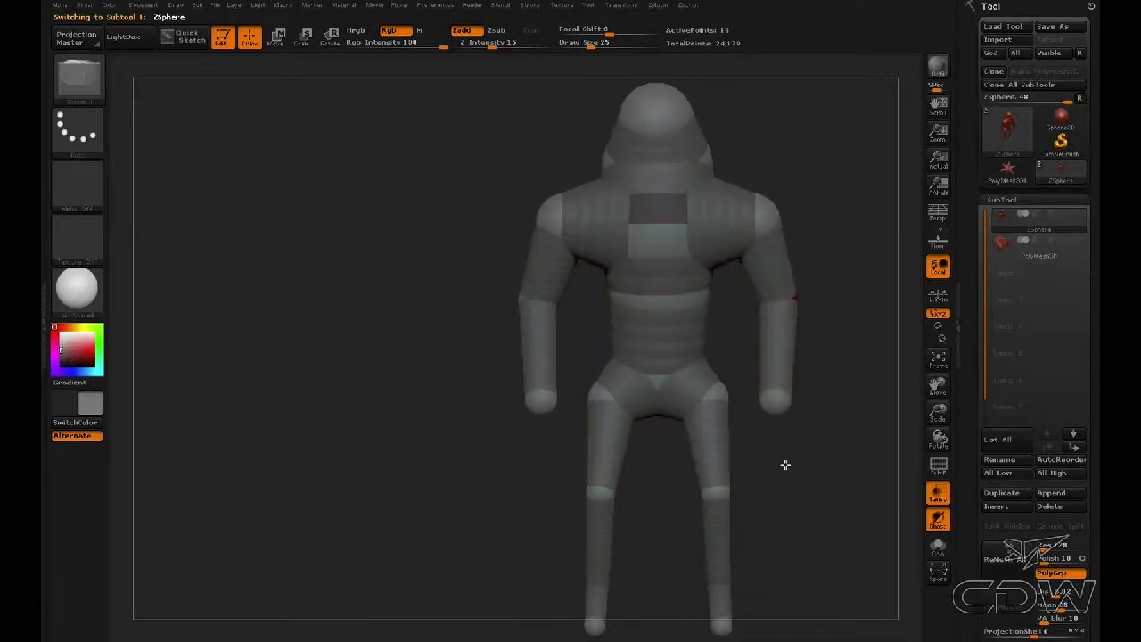
Step: Set the draw size to 50 and try to add a ZSphere at the wrist, then undo it
left_click_drag(825, 477, 585, 361)
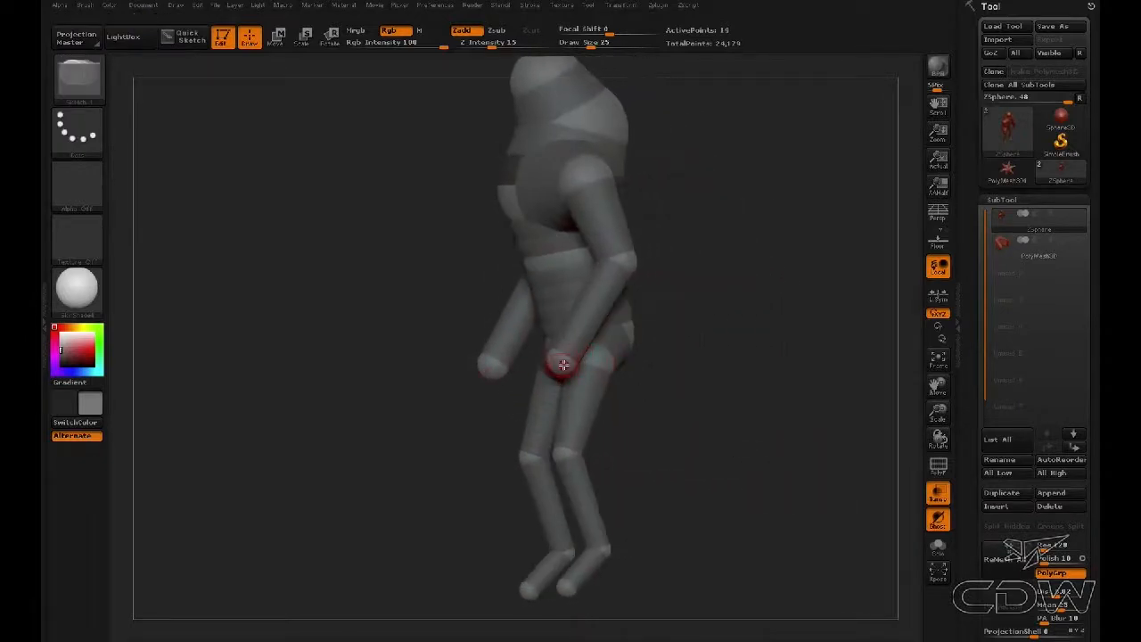
key("space")
left_click_drag(559, 366, 572, 374)
key("ctrl+z")
key("w")
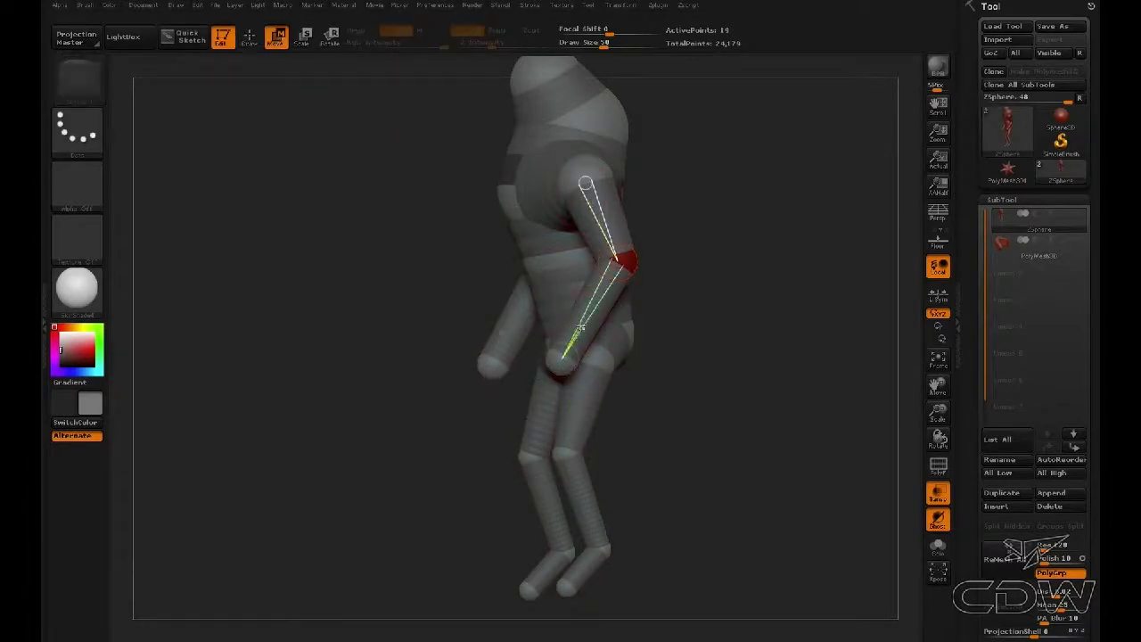
key("a")
left_click_drag(590, 364, 629, 343, "shift")
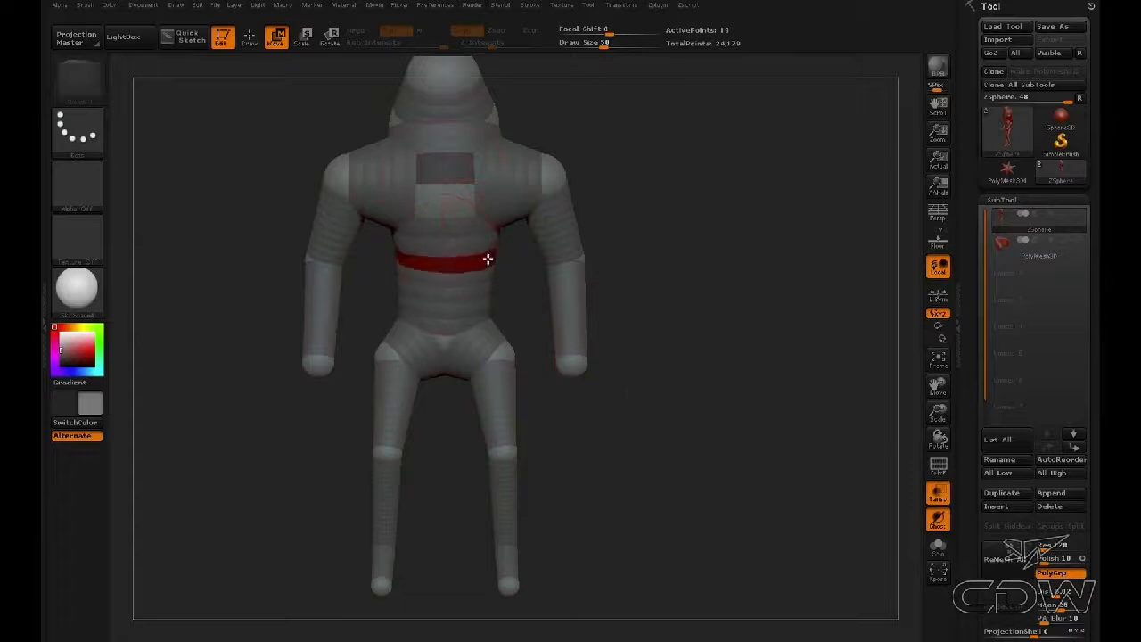
Step: Turn on the Adaptive Skin preview for the ZSphere figure and check it from the side
left_click(304, 37)
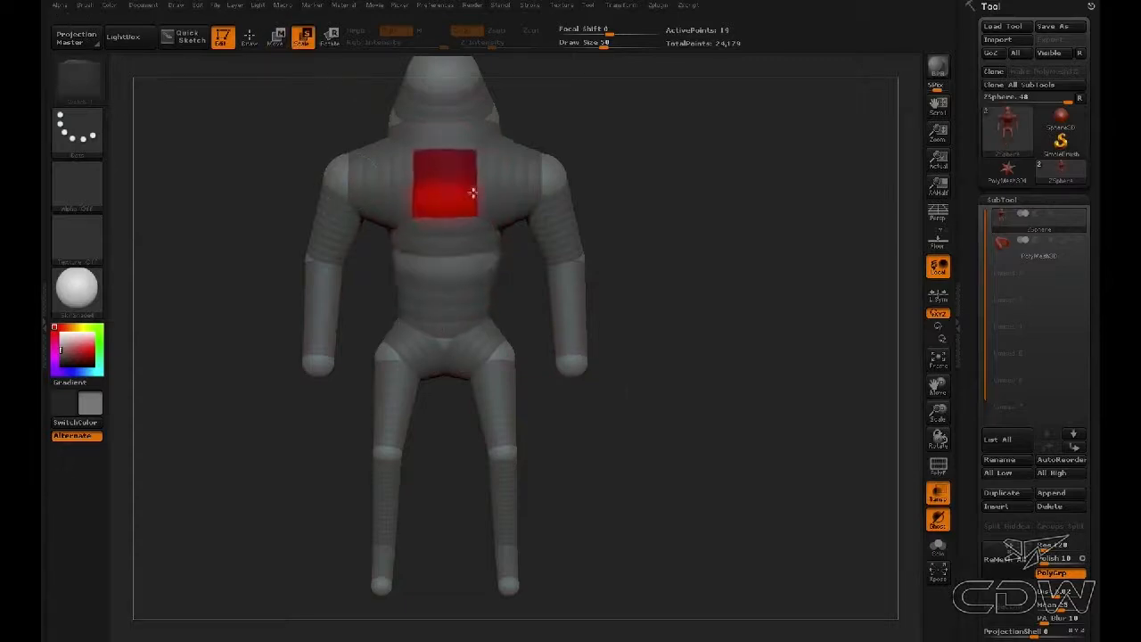
left_click_drag(479, 198, 972, 486)
scroll(972, 486, "down", 15)
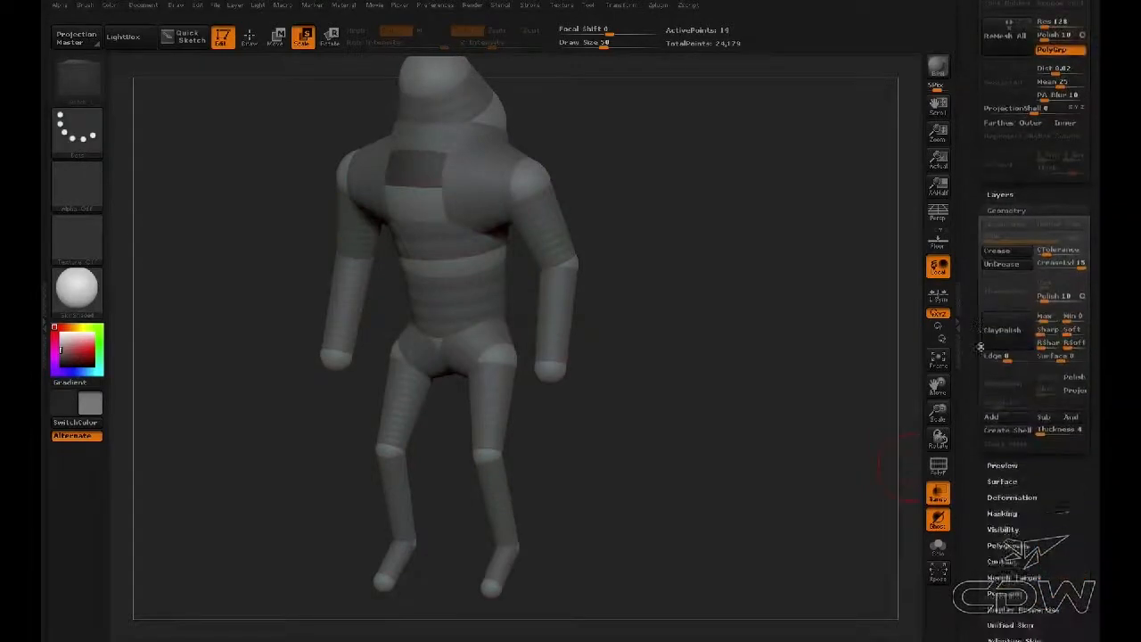
left_click_drag(982, 313, 1002, 348)
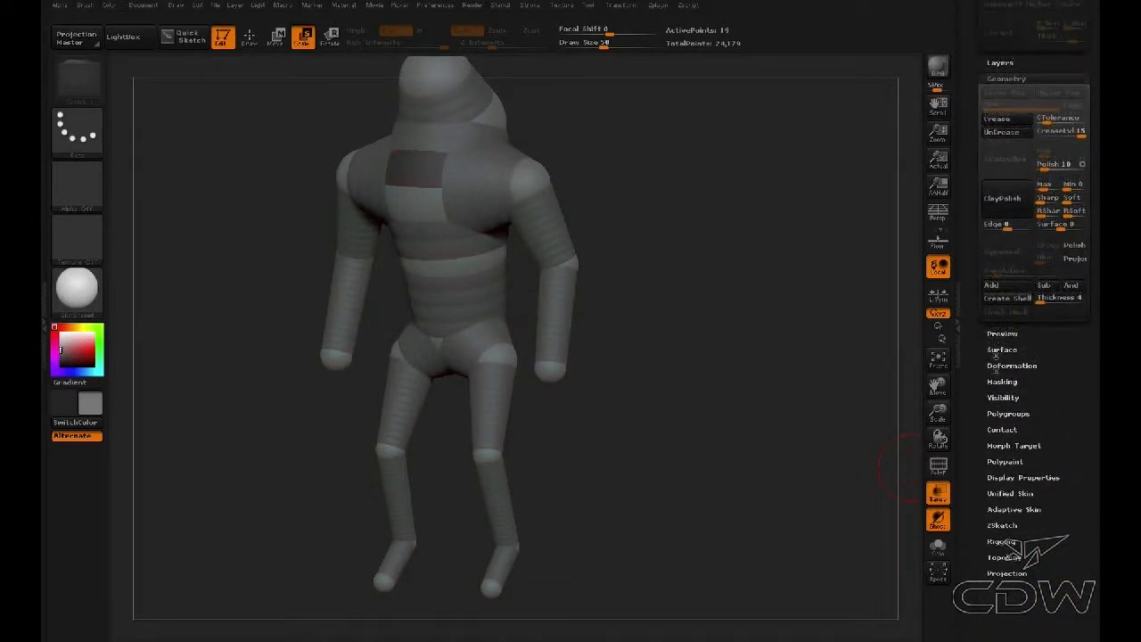
left_click(1012, 509)
left_click(1010, 243)
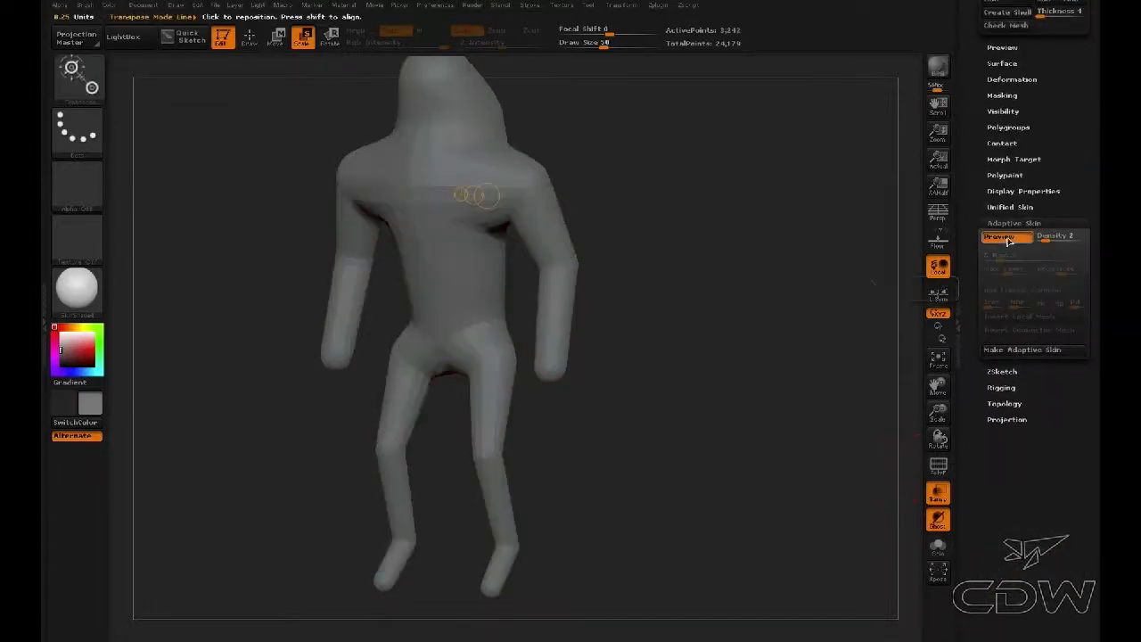
left_click_drag(726, 263, 611, 336)
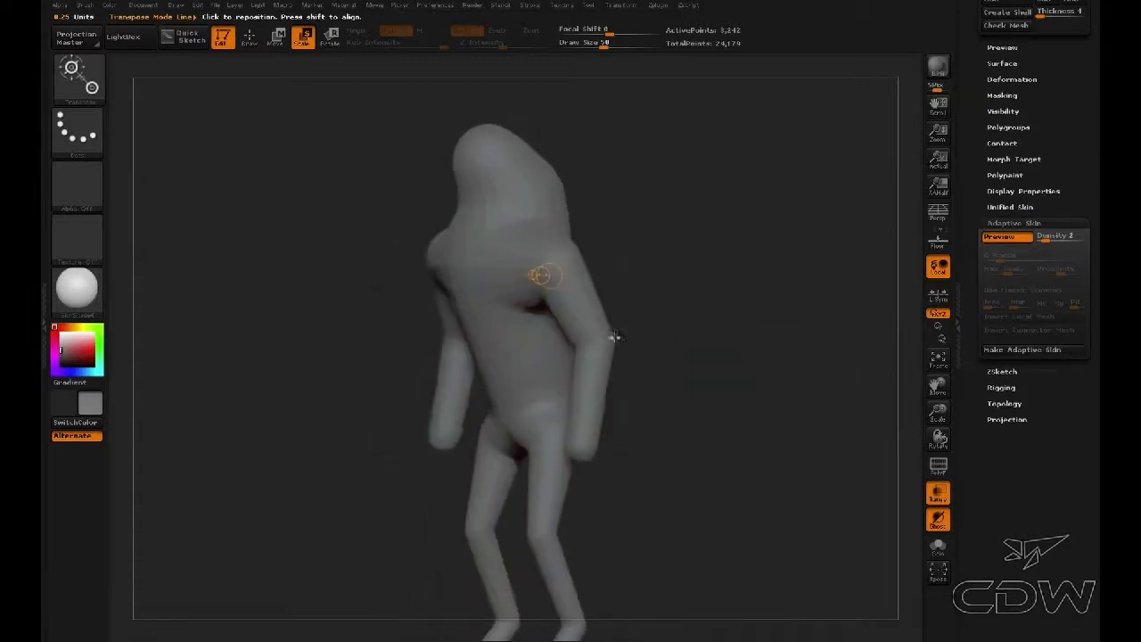
Step: Make an adaptive skin mesh from the ZSphere figure and switch to the Skin_ZSphere tool
left_click(999, 350)
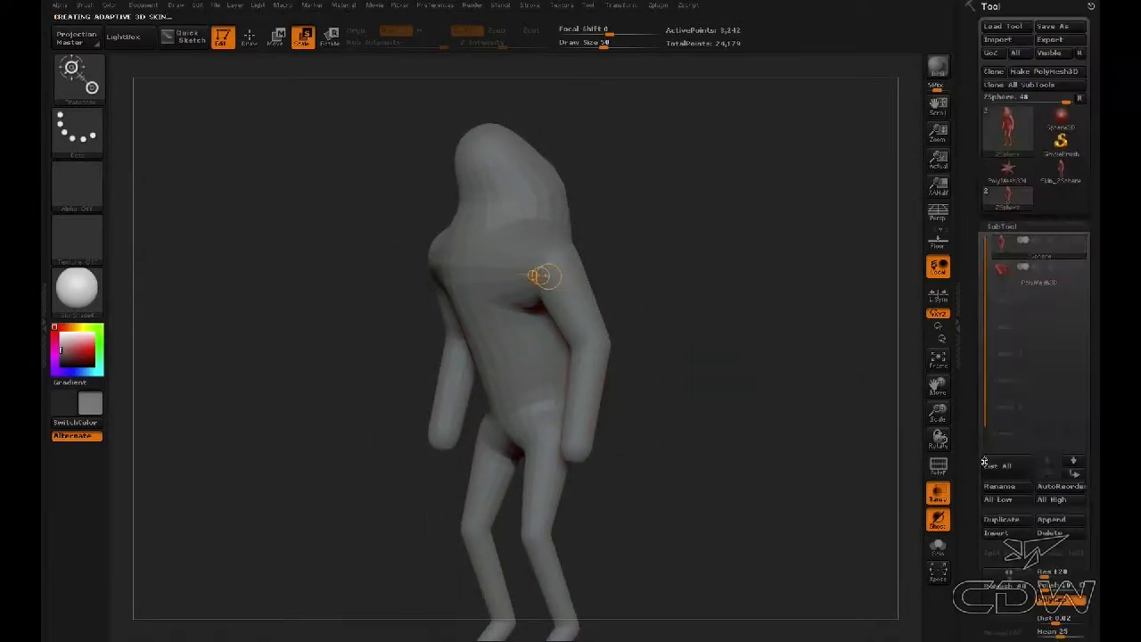
left_click(1058, 176)
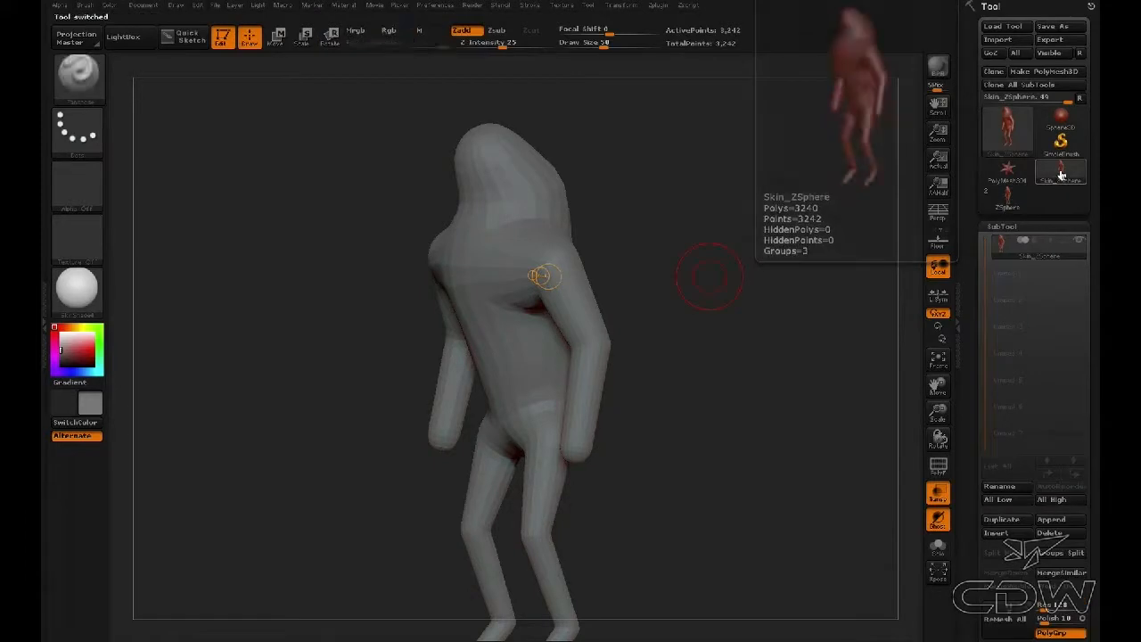
mouse_move(771, 368)
left_mouse_down()
mouse_move(787, 333)
mouse_move(746, 377)
mouse_move(790, 400)
mouse_move(821, 374)
left_mouse_up()
left_click_drag(784, 240, 760, 323)
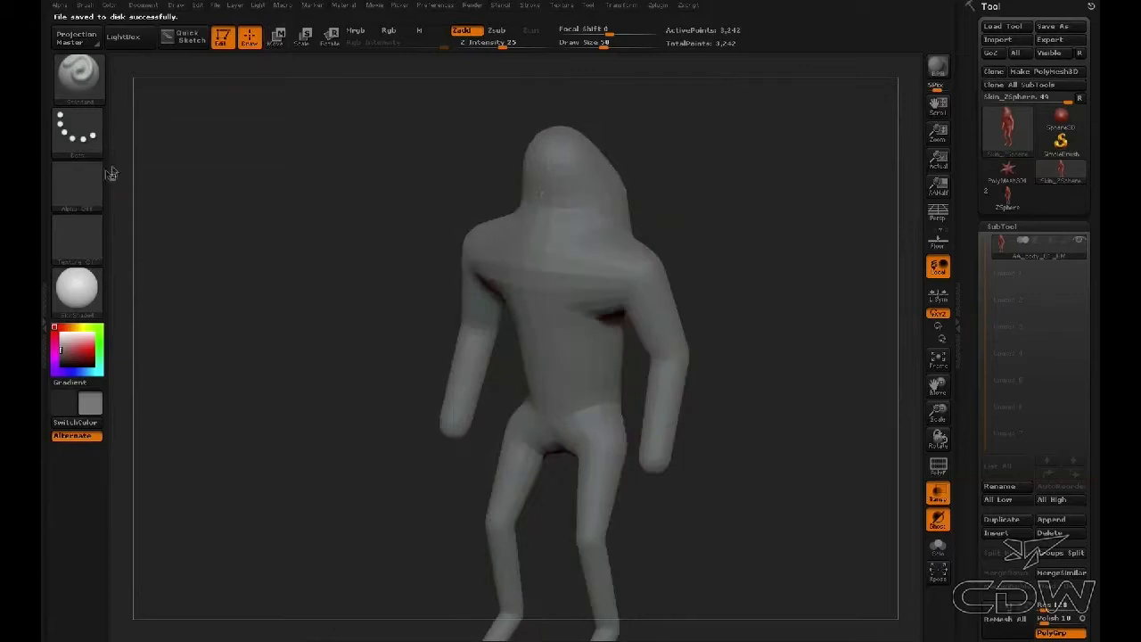
Step: Choose the Move brush, enlarge its draw size to 99, and reshape the figure's hips and upper legs
left_click(78, 74)
key("m")
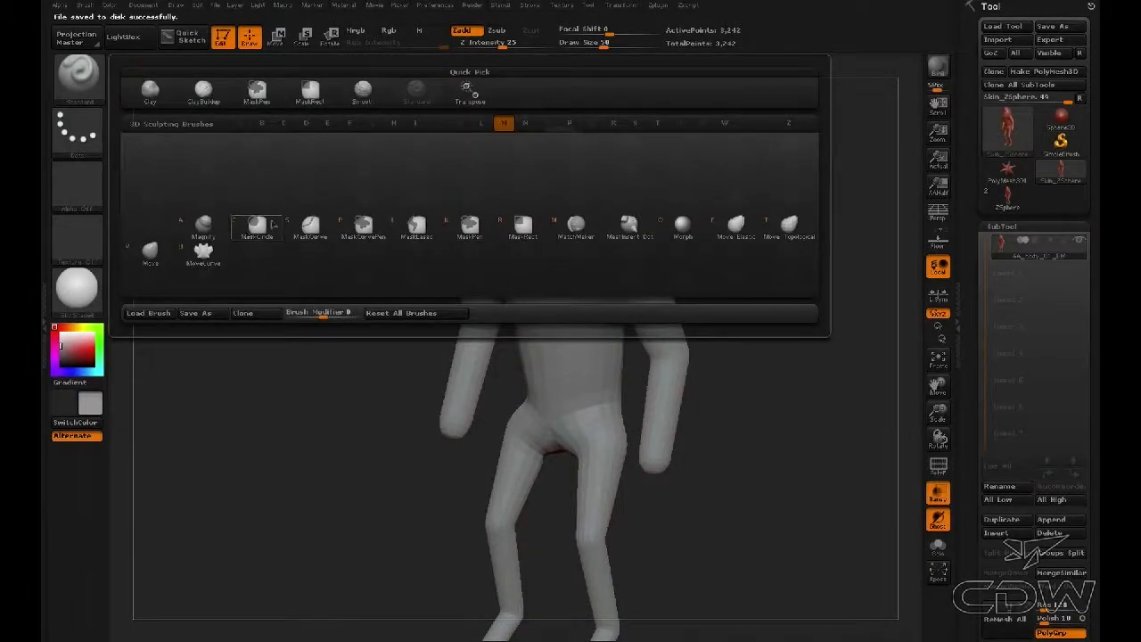
left_click(153, 265)
key("space")
left_click_drag(726, 271, 588, 260)
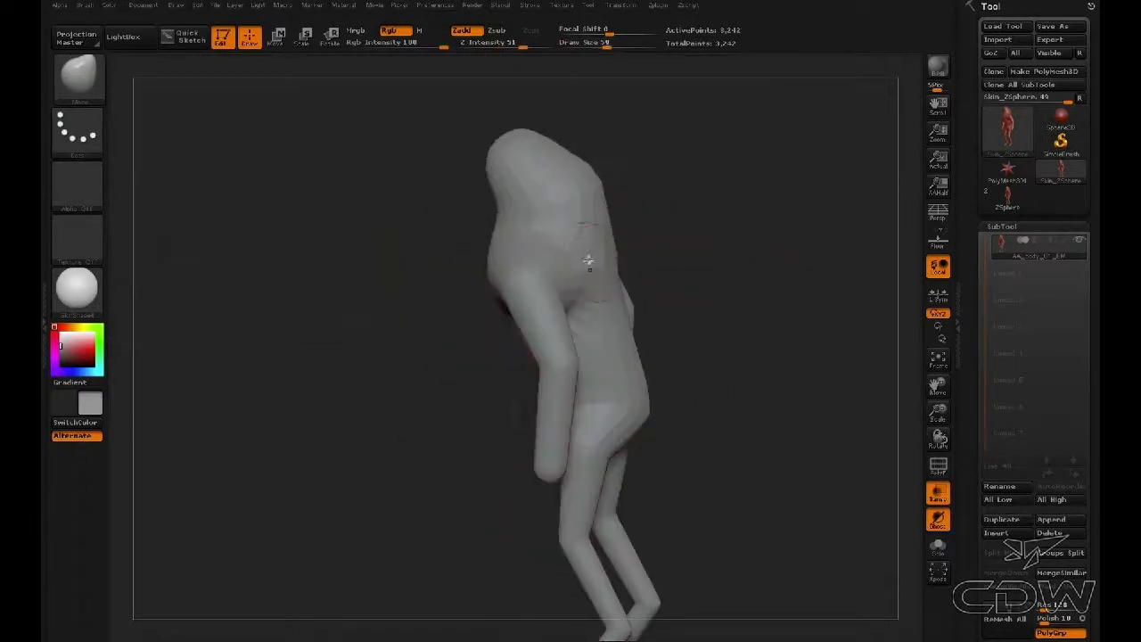
mouse_move(694, 315)
left_mouse_down()
mouse_move(594, 298)
mouse_move(674, 392)
mouse_move(702, 449)
mouse_move(581, 424)
mouse_move(682, 425)
mouse_move(655, 426)
left_mouse_up()
left_click_drag(567, 426, 546, 425)
left_click_drag(558, 372, 540, 352)
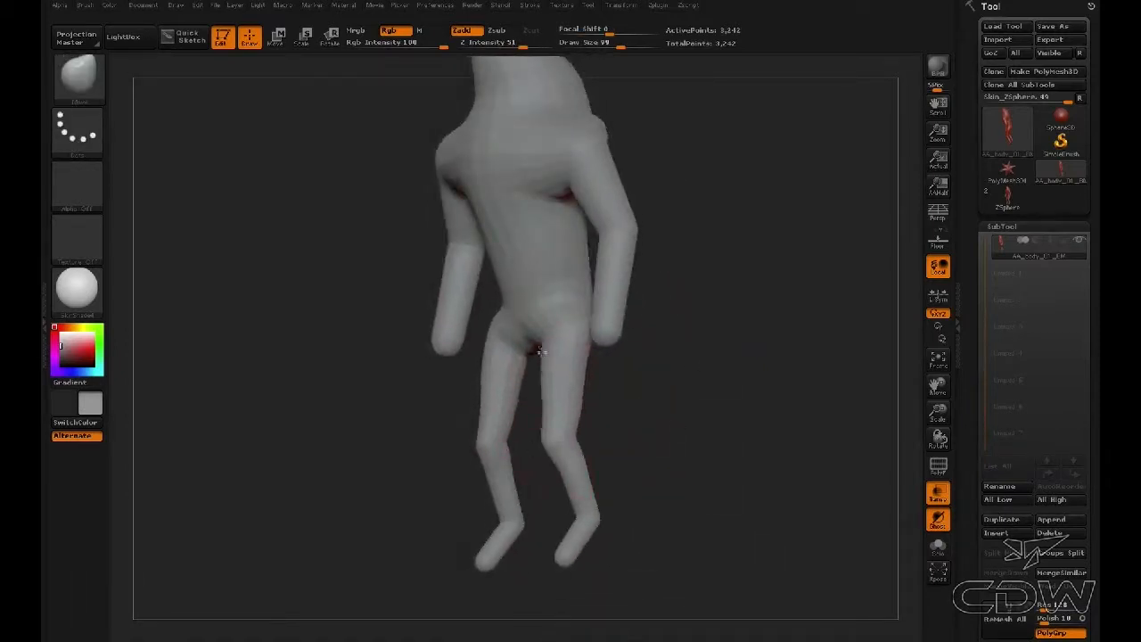
Step: Push the torso, back and shoulders into shape with the Move brush, raising the draw size to 110
left_click_drag(624, 419, 677, 424)
mouse_move(538, 342)
left_mouse_down()
mouse_move(524, 337)
mouse_move(542, 314)
left_mouse_up()
left_click_drag(556, 260, 565, 222)
mouse_move(677, 200)
left_mouse_down()
mouse_move(716, 191)
mouse_move(530, 208)
mouse_move(720, 321)
mouse_move(565, 284)
left_mouse_up()
left_click_drag(542, 237, 527, 272)
key("space")
mouse_move(696, 273)
left_mouse_down()
mouse_move(659, 289)
mouse_move(646, 267)
mouse_move(645, 293)
mouse_move(619, 312)
left_mouse_up()
key("space")
key("space")
left_click_drag(537, 332, 653, 331)
left_click_drag(635, 286, 690, 292, "shift")
left_click_drag(675, 334, 673, 308)
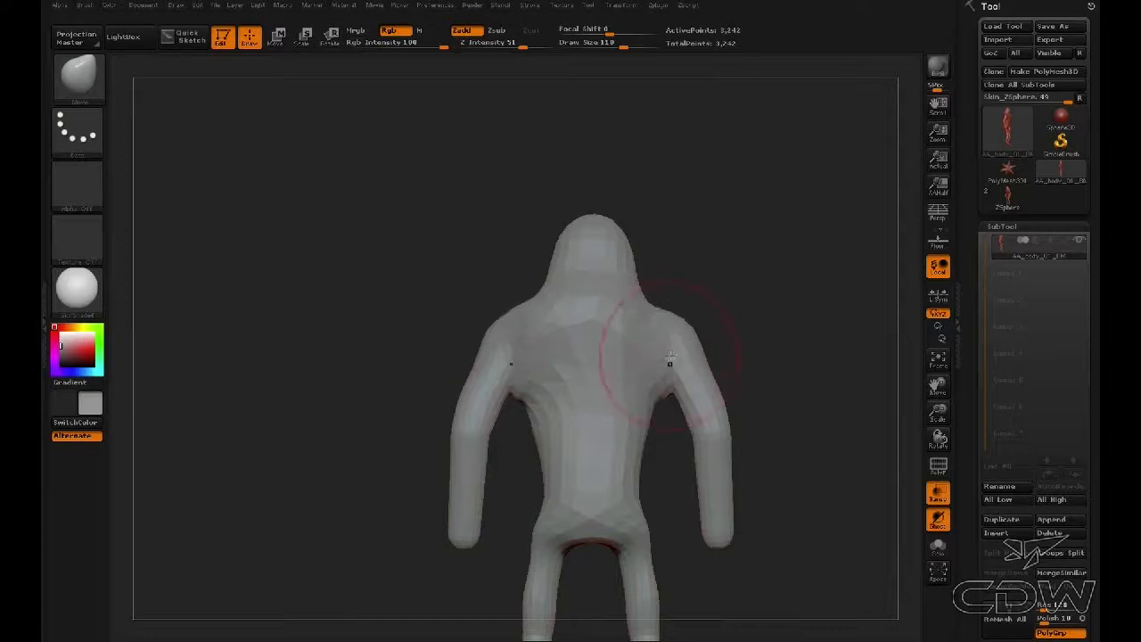
Step: Subdivide the body mesh once and choose the Dam_Standard brush with a draw size of 53
key("ctrl+d")
mouse_move(755, 318)
left_mouse_down()
mouse_move(767, 408)
mouse_move(725, 291)
mouse_move(690, 326)
mouse_move(564, 214)
left_mouse_up()
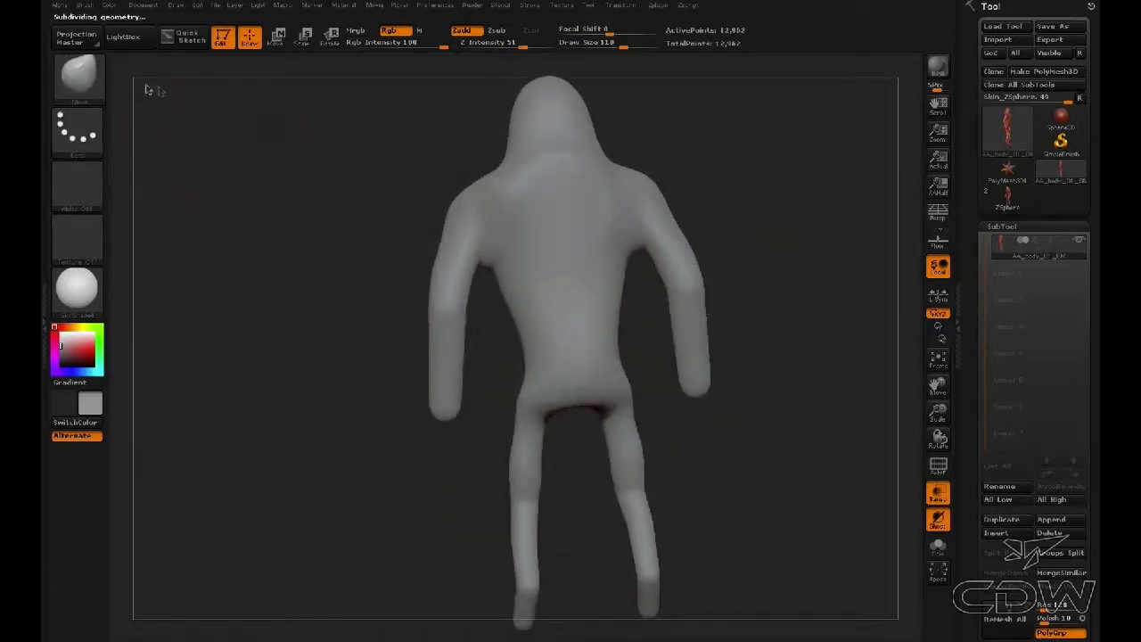
key("b")
key("d")
left_click(466, 174)
key("space")
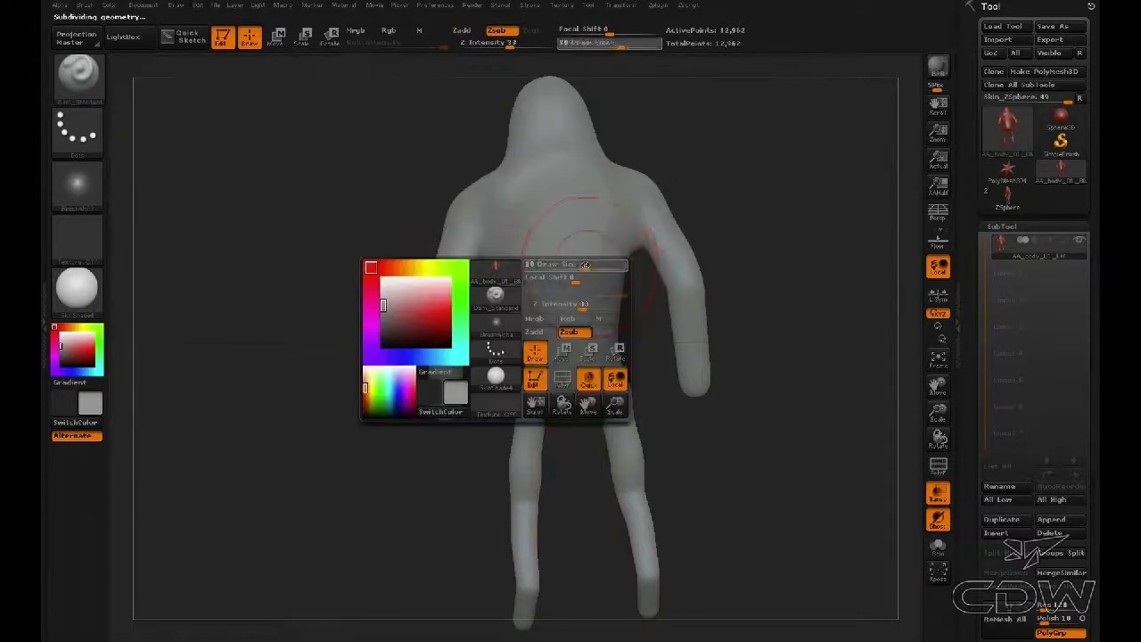
Step: Carve muscle creases across the back and between the buttocks, smoothing the rough strokes
left_click_drag(697, 219, 752, 202)
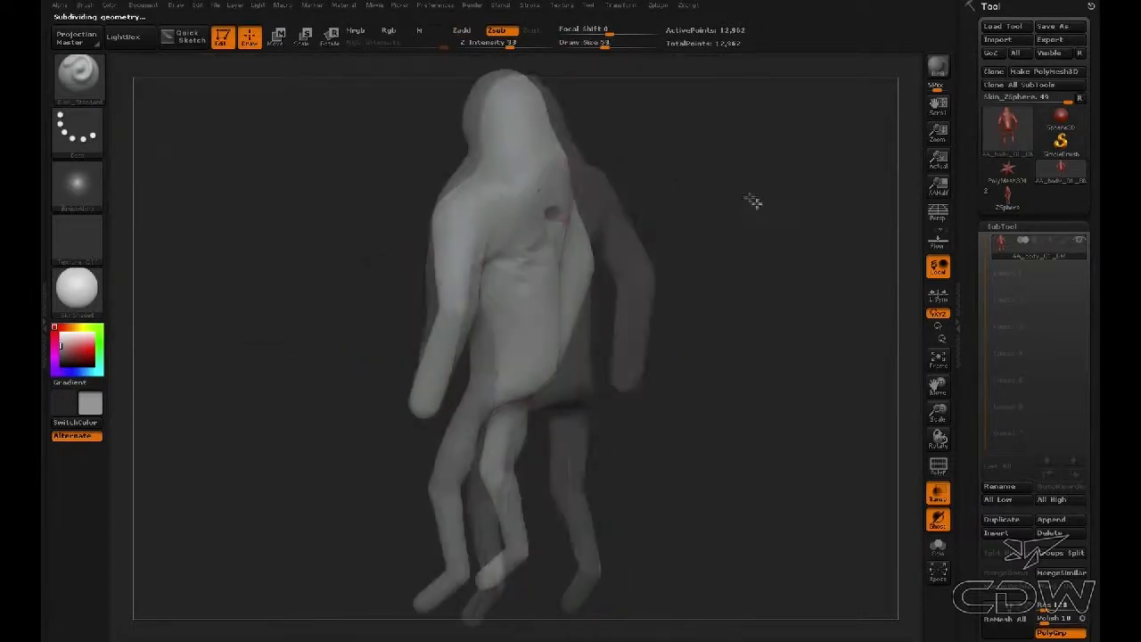
left_click_drag(537, 270, 524, 279, "shift")
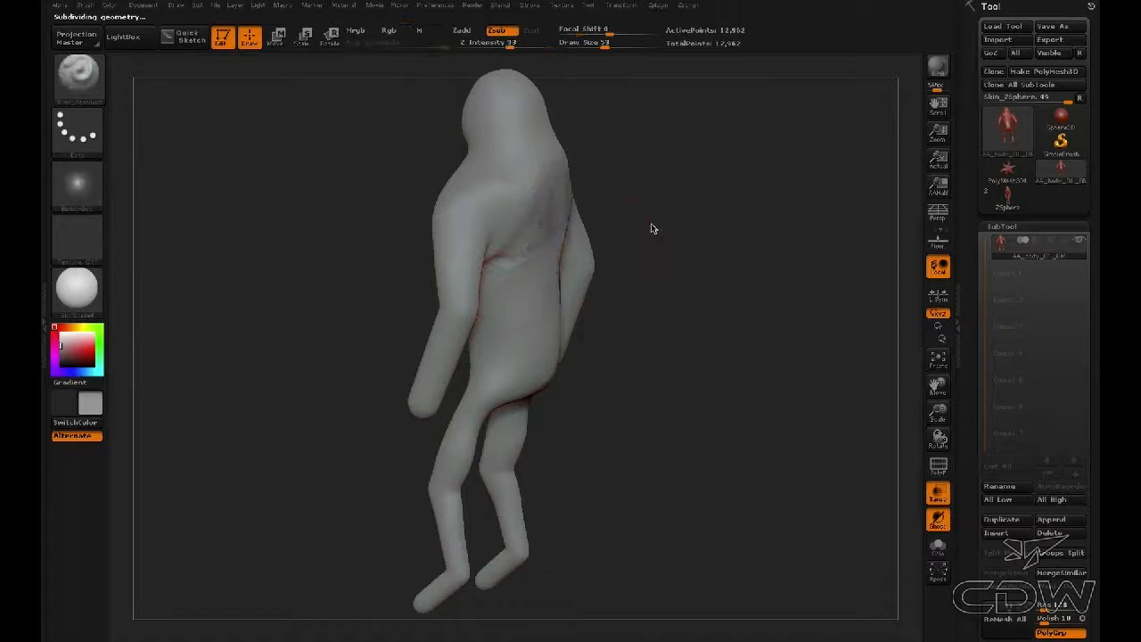
left_click_drag(651, 229, 545, 230)
left_click_drag(747, 243, 807, 254)
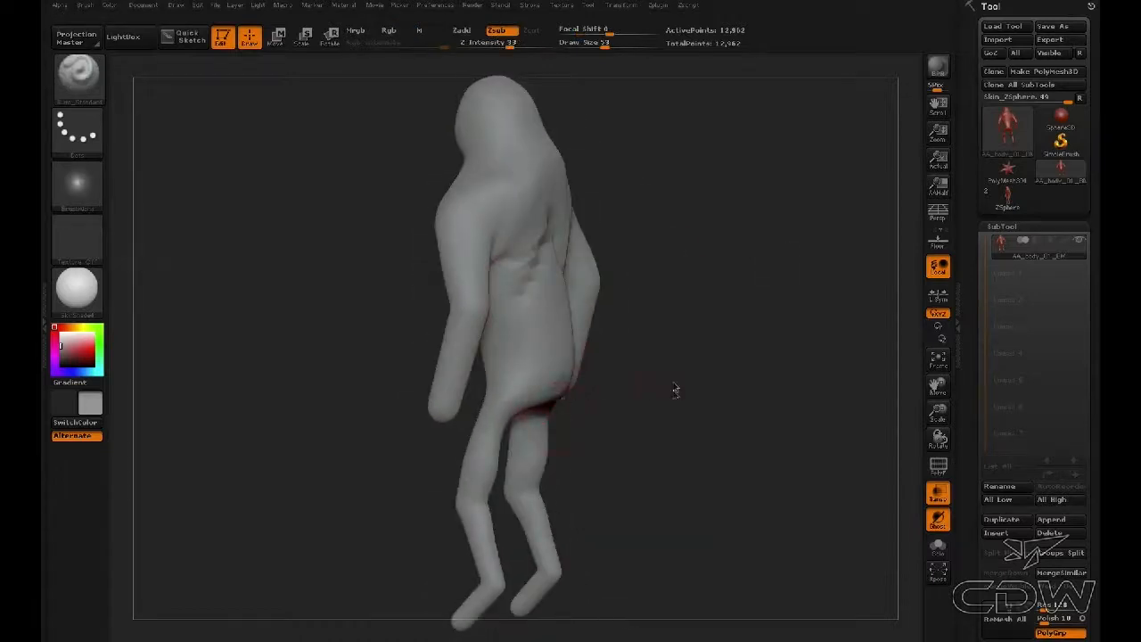
left_click_drag(675, 390, 555, 397)
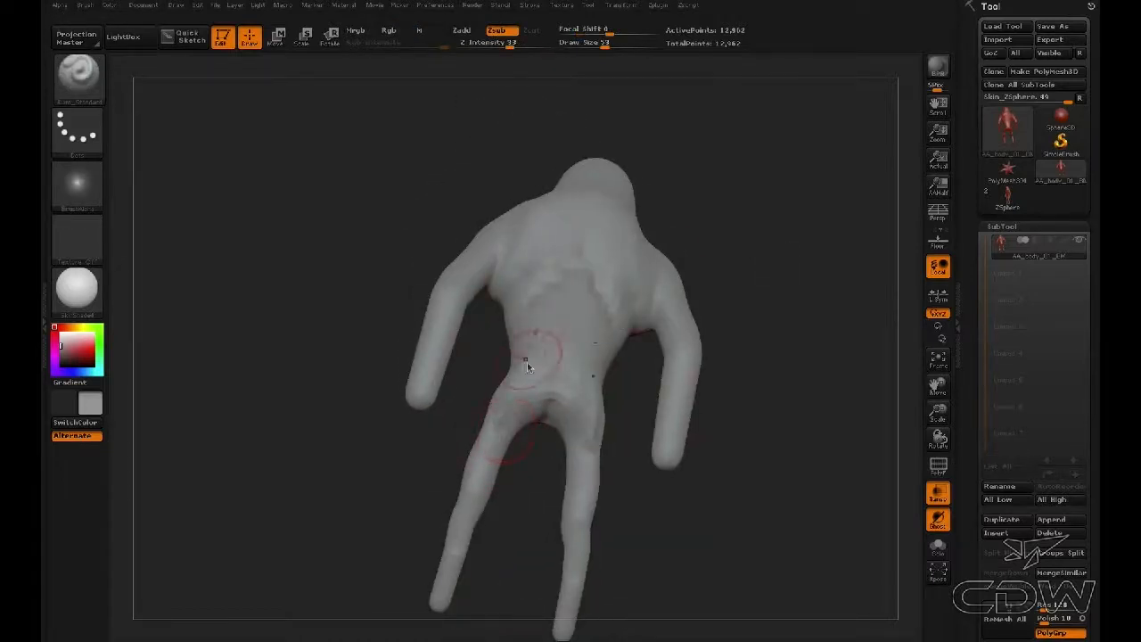
left_click_drag(686, 210, 705, 328)
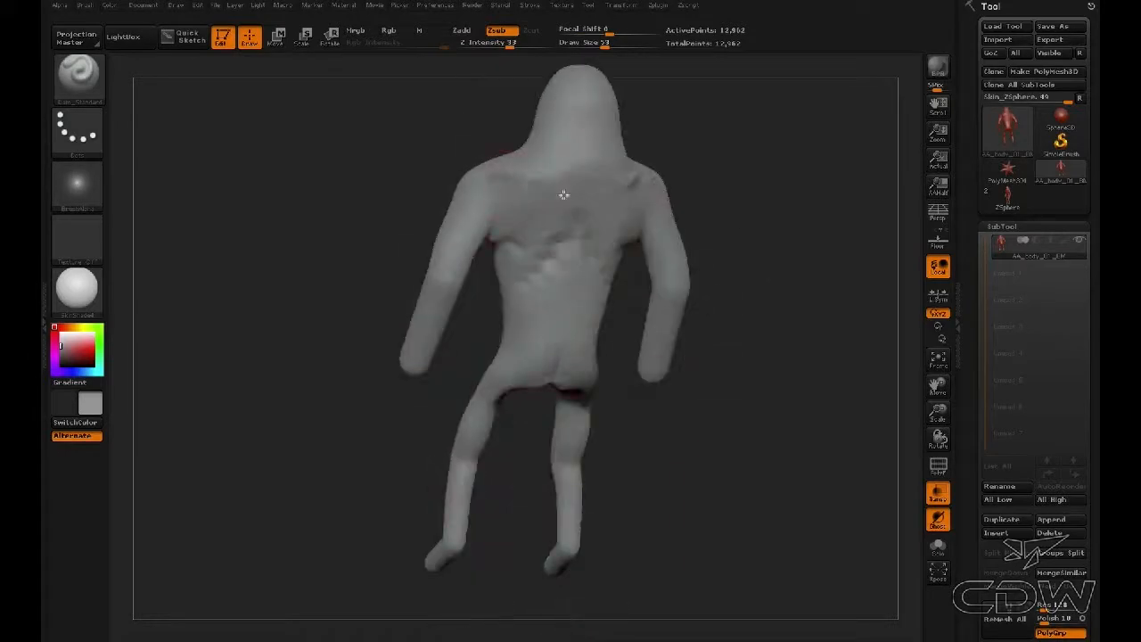
mouse_move(704, 198)
left_mouse_down()
mouse_move(751, 216)
mouse_move(716, 150)
mouse_move(677, 333)
mouse_move(655, 356)
mouse_move(621, 211)
mouse_move(622, 299)
left_mouse_up()
left_click_drag(490, 314, 527, 311, "shift")
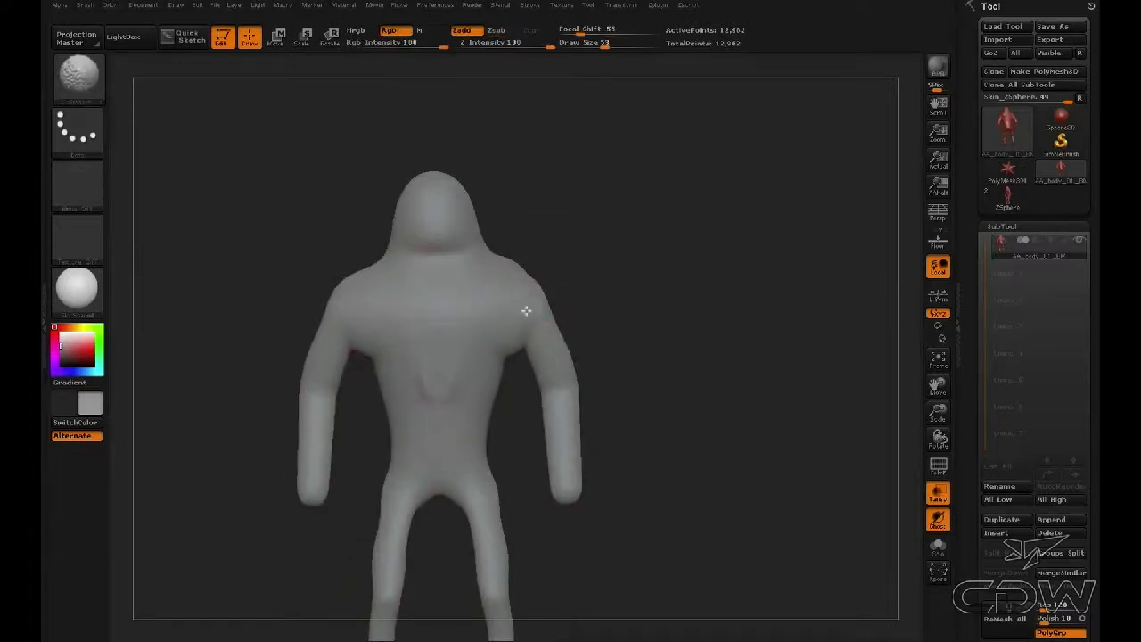
Step: Carve the neck crease, the lower edge of the chest and the rib lines on the figure's front
left_click_drag(615, 312, 526, 312)
mouse_move(424, 287)
left_mouse_down()
mouse_move(438, 360)
mouse_move(472, 314)
mouse_move(516, 313)
left_mouse_up()
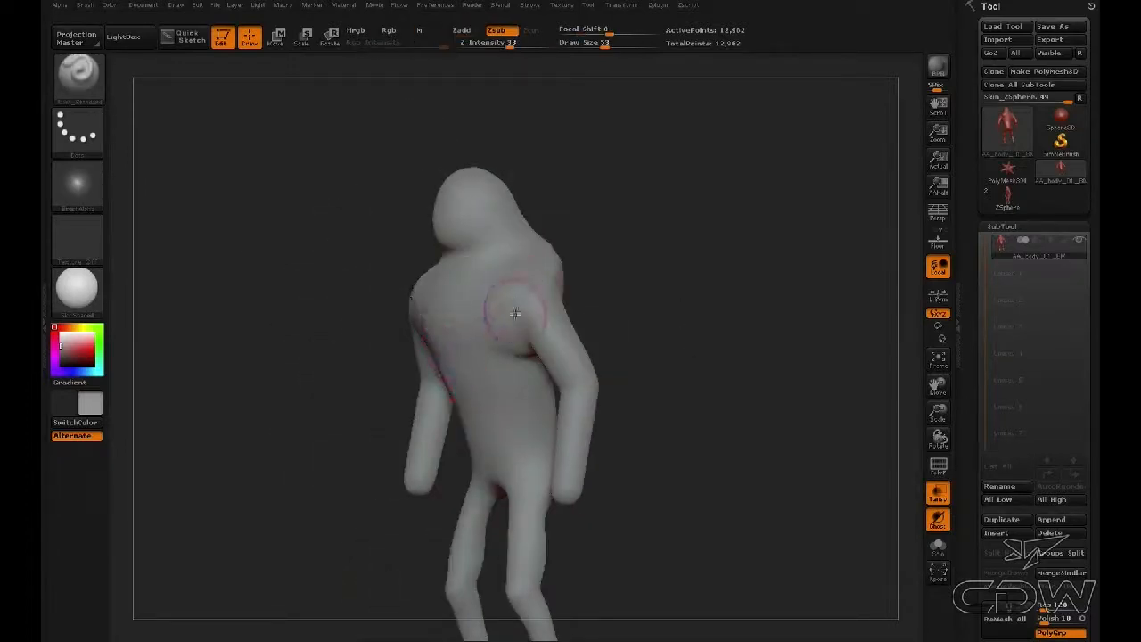
mouse_move(598, 291)
left_mouse_down()
mouse_move(642, 339)
mouse_move(651, 383)
mouse_move(677, 398)
mouse_move(483, 272)
mouse_move(602, 248)
left_mouse_up()
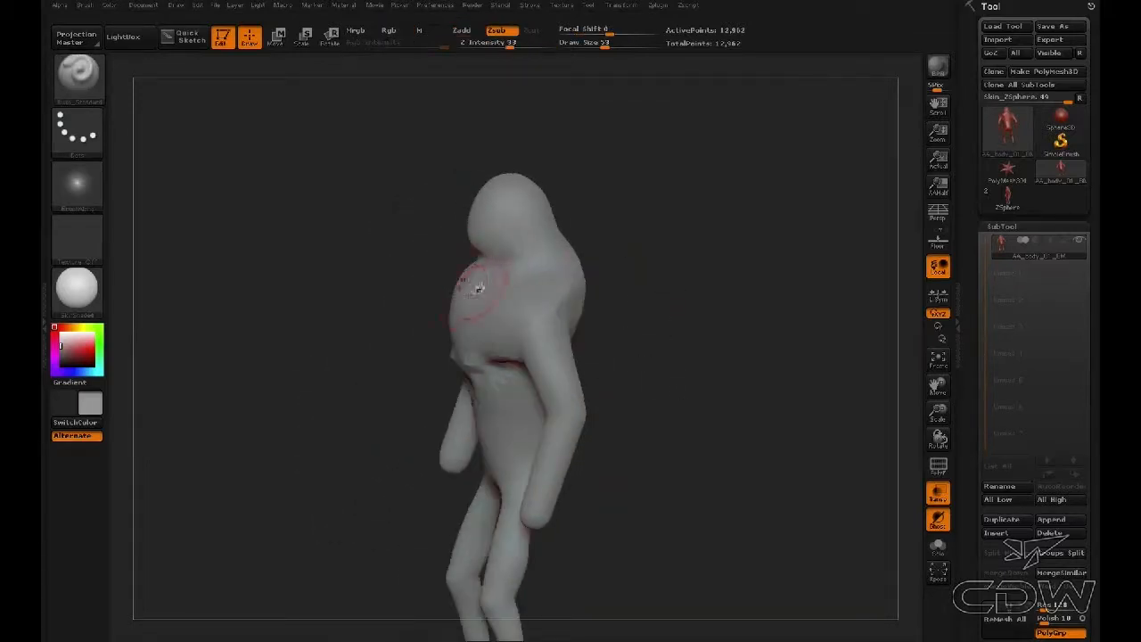
left_click_drag(519, 247, 526, 250, "shift")
mouse_move(589, 313)
left_mouse_down()
mouse_move(521, 342)
mouse_move(534, 335)
left_mouse_up()
left_click_drag(630, 355, 707, 361)
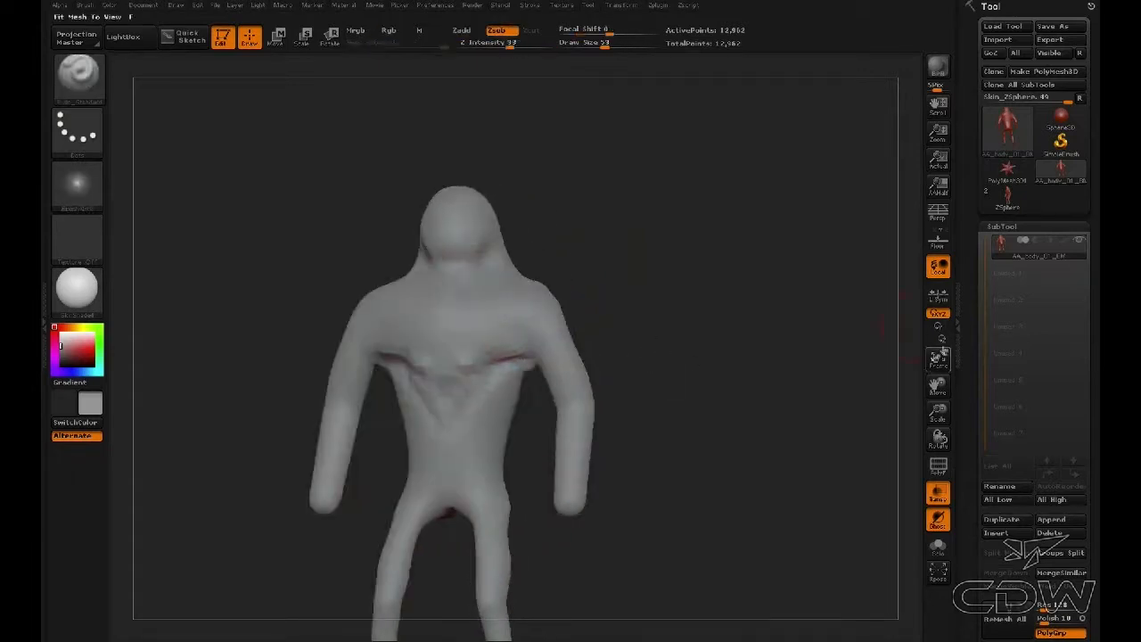
Step: Choose the Inflat brush and bulk up the shoulders and upper back, reducing the draw size to 45
mouse_move(940, 417)
left_mouse_down()
mouse_move(697, 417)
mouse_move(701, 387)
left_mouse_up()
left_click(86, 80)
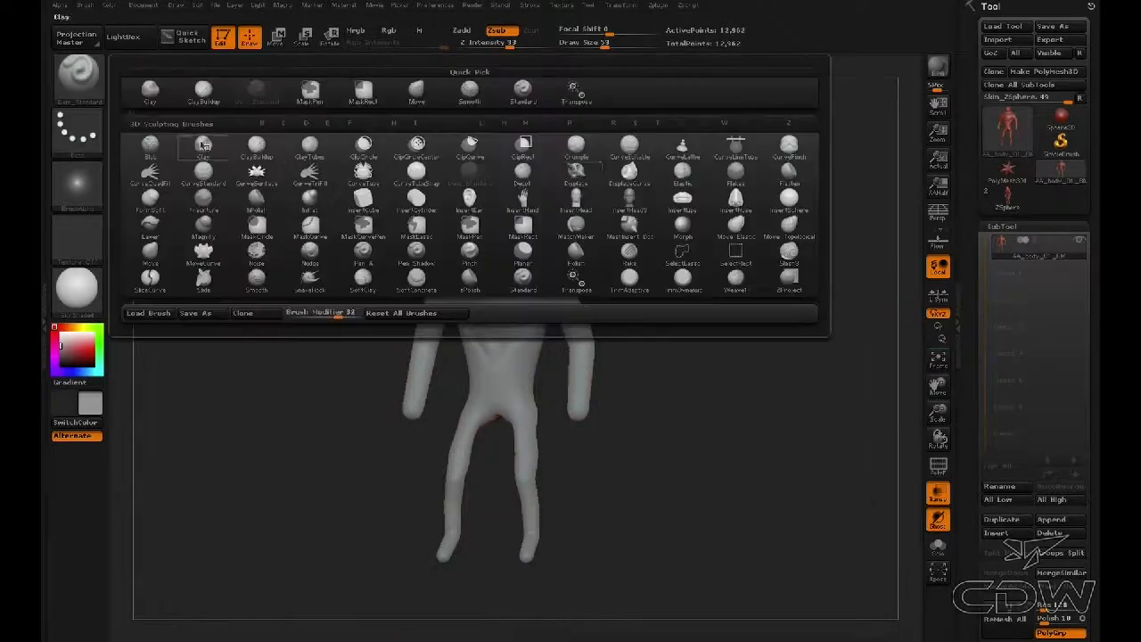
key("i")
left_click(309, 198)
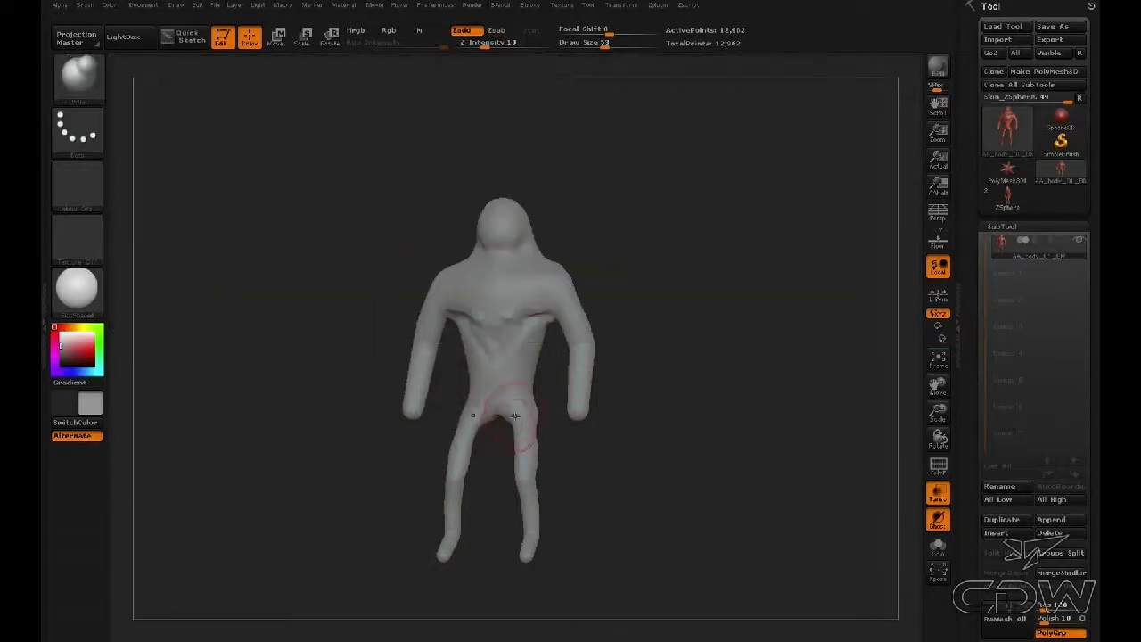
mouse_move(572, 426)
left_mouse_down()
mouse_move(609, 415)
mouse_move(358, 198)
left_mouse_up()
mouse_move(444, 282)
left_mouse_down()
mouse_move(566, 300)
mouse_move(613, 272)
left_mouse_up()
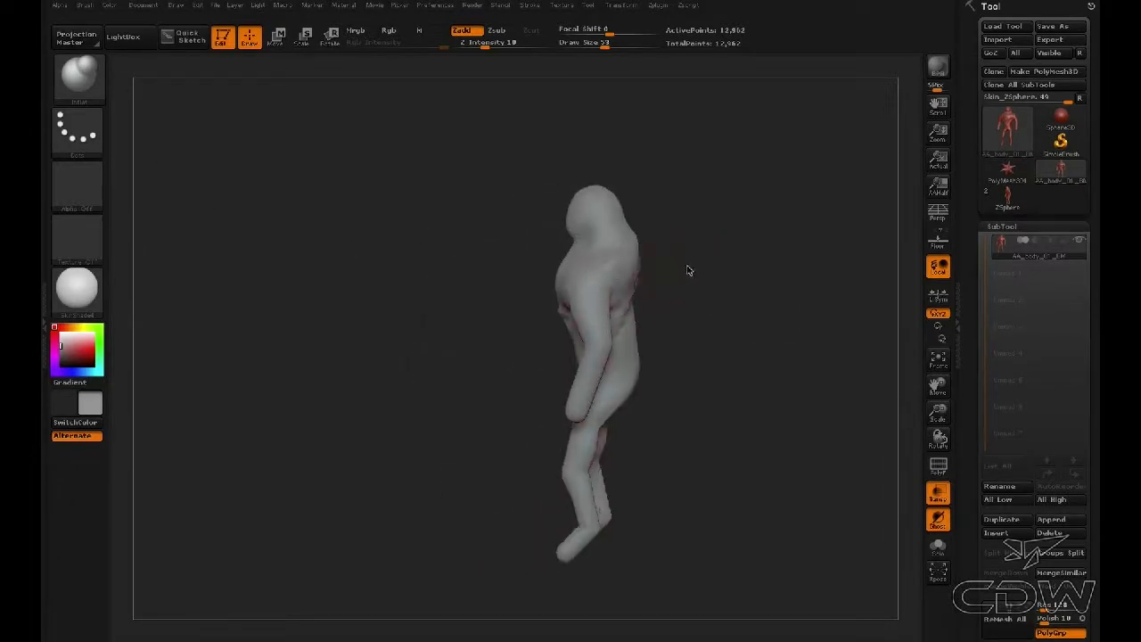
left_click_drag(687, 270, 645, 272)
mouse_move(788, 238)
left_mouse_down()
mouse_move(706, 245)
mouse_move(784, 245)
mouse_move(756, 255)
mouse_move(777, 278)
left_mouse_up()
key("space")
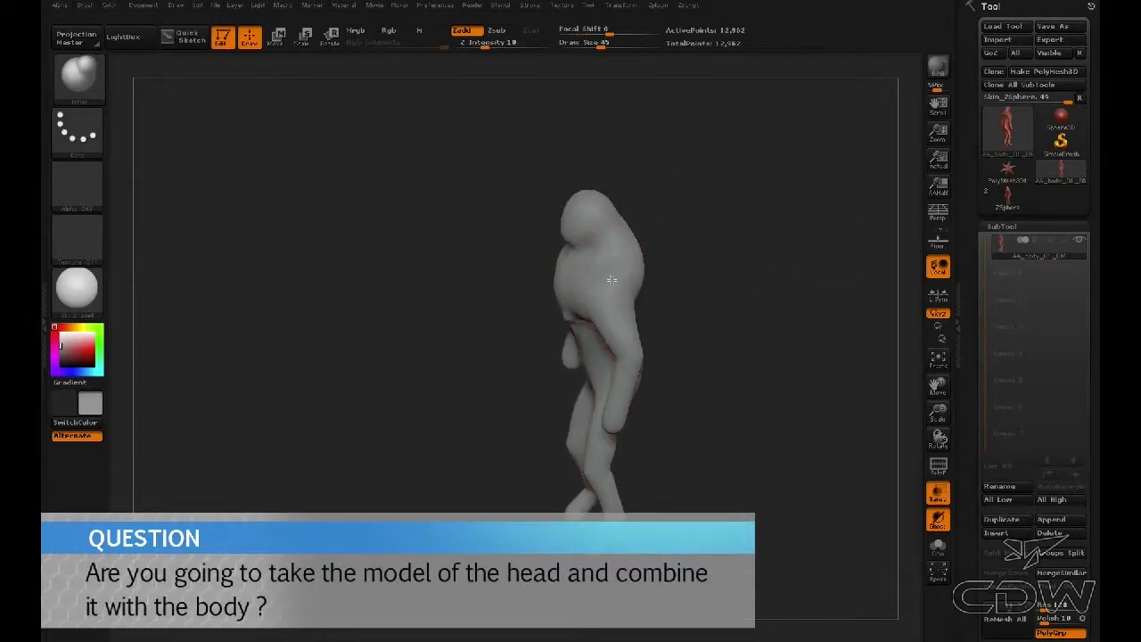
Step: Inflate the chest, hips and buttocks to add volume, smoothing the surface where needed
mouse_move(611, 280)
left_mouse_down()
mouse_move(725, 224)
mouse_move(612, 263)
mouse_move(678, 303)
mouse_move(732, 295)
mouse_move(634, 303)
mouse_move(703, 303)
mouse_move(699, 313)
mouse_move(624, 275)
left_mouse_up()
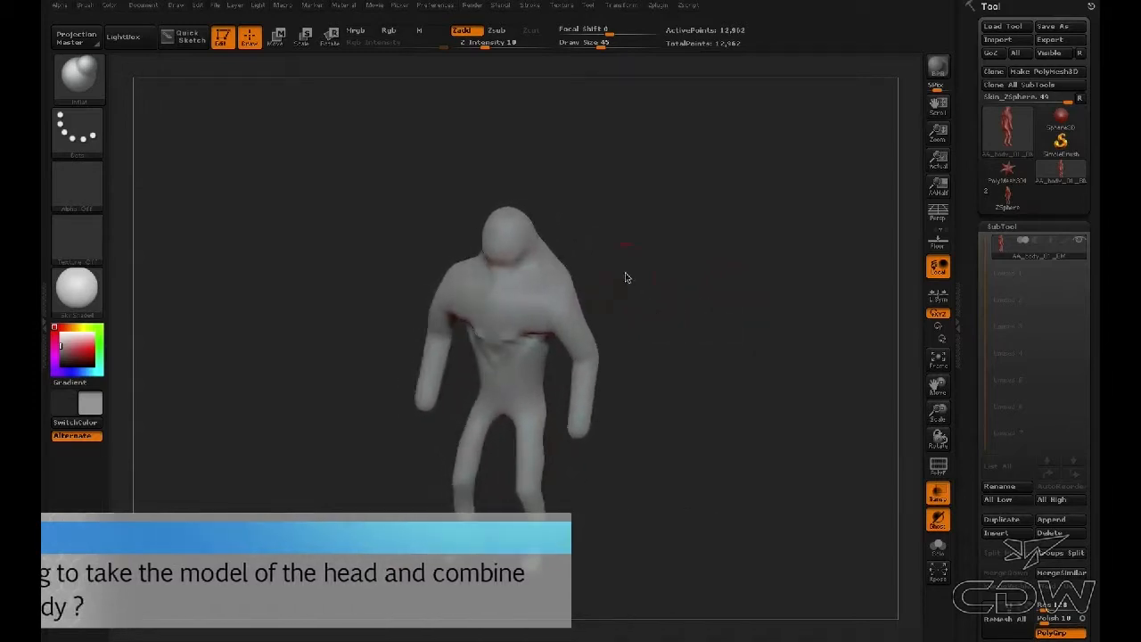
mouse_move(609, 336)
left_mouse_down()
mouse_move(647, 264)
mouse_move(672, 252)
mouse_move(642, 282)
mouse_move(659, 303)
mouse_move(671, 303)
mouse_move(510, 252)
mouse_move(649, 232)
mouse_move(522, 241)
left_mouse_up()
left_click(77, 76)
left_click(376, 211)
left_click(78, 80)
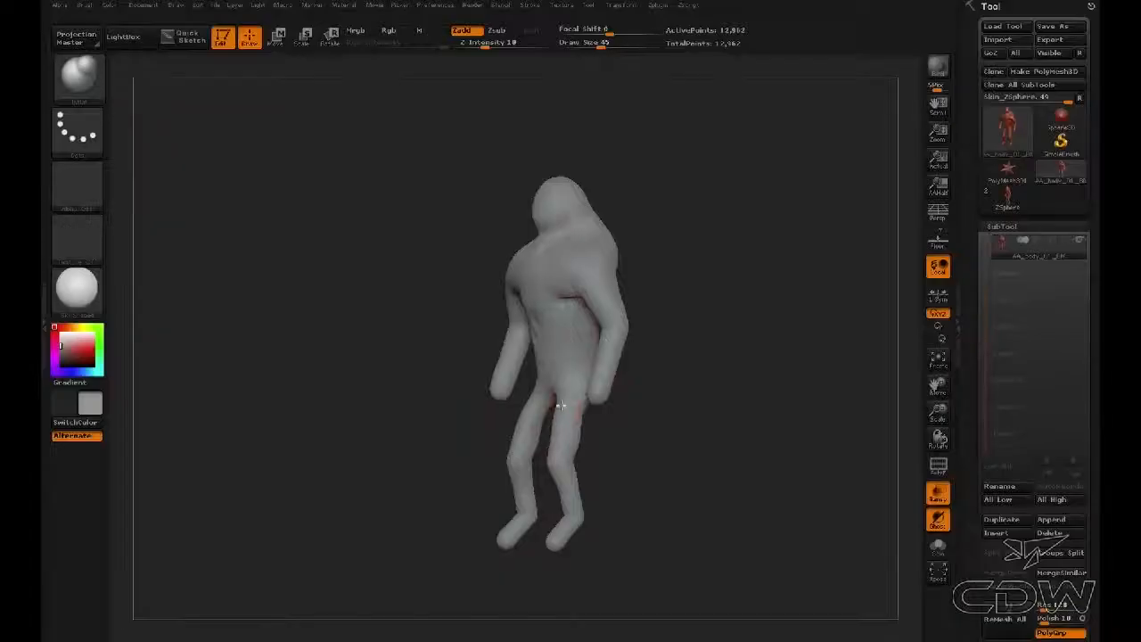
mouse_move(570, 378)
right_mouse_down()
mouse_move(599, 399)
mouse_move(590, 417)
right_mouse_up()
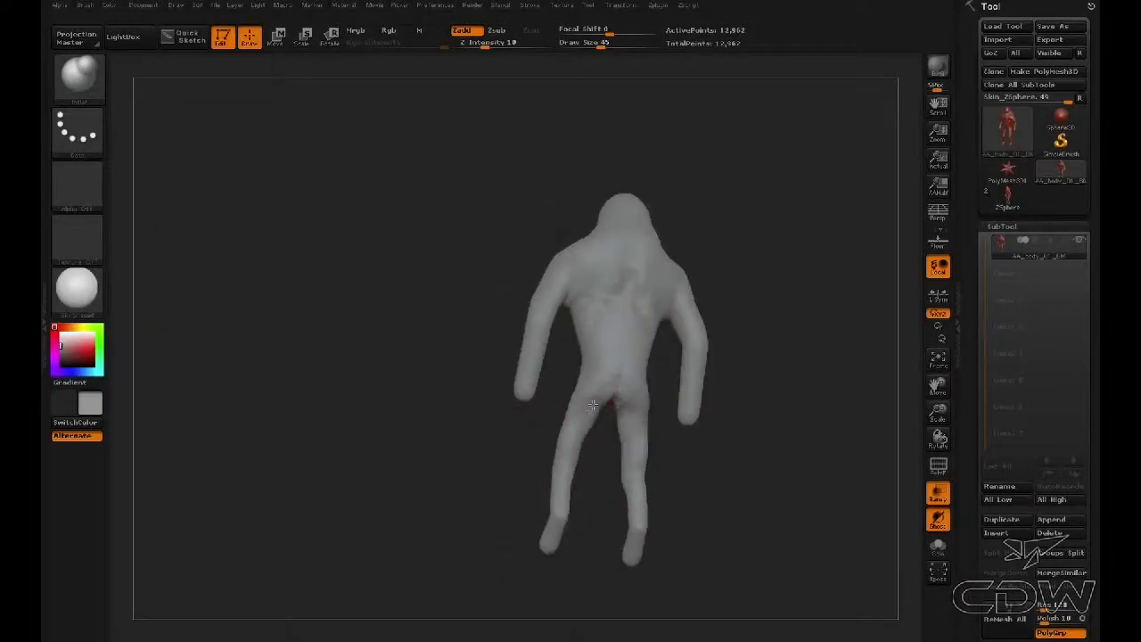
mouse_move(594, 376)
right_mouse_down()
mouse_move(741, 408)
mouse_move(594, 382)
mouse_move(512, 437)
mouse_move(611, 382)
mouse_move(651, 378)
right_mouse_up()
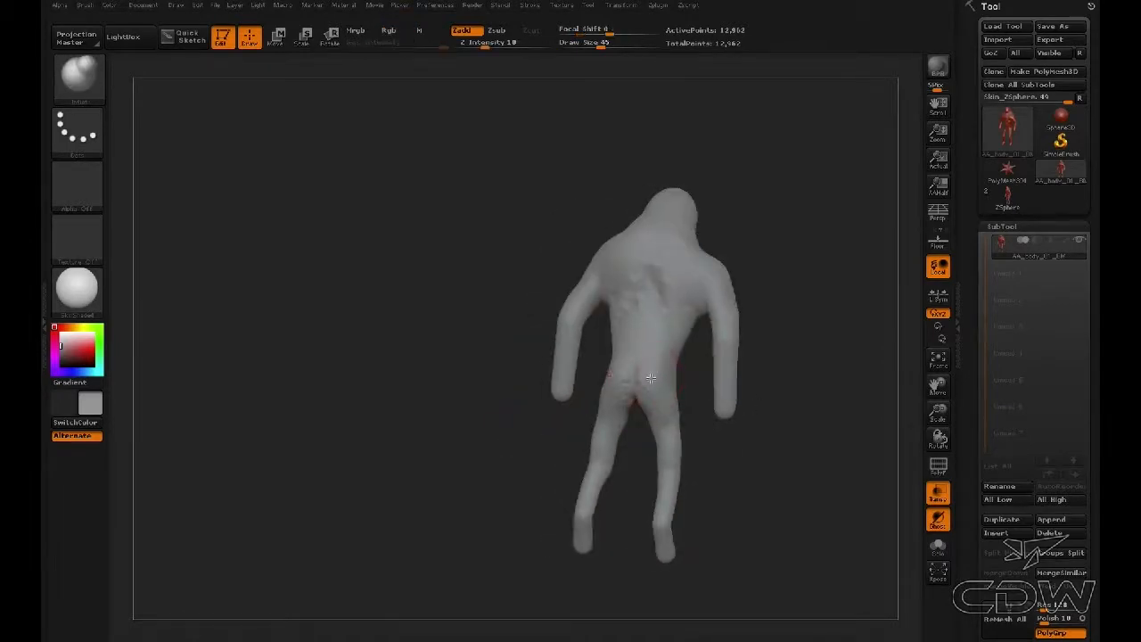
right_click_drag(763, 258, 627, 332)
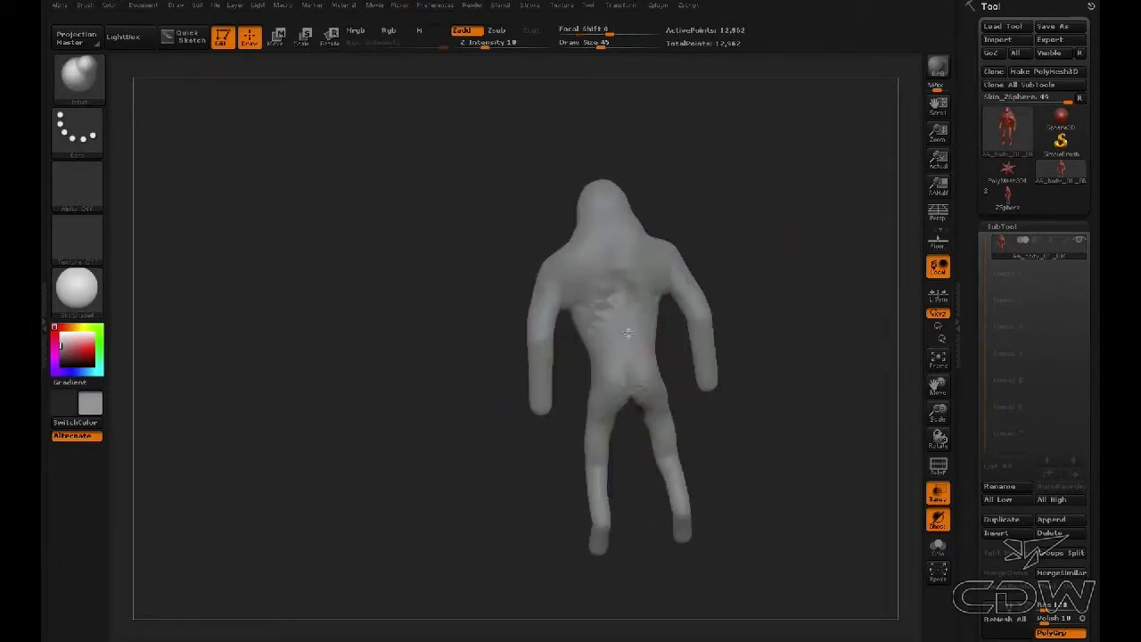
left_click_drag(733, 294, 706, 294)
mouse_move(621, 312)
left_mouse_down("shift")
mouse_move(744, 296)
mouse_move(878, 299)
left_mouse_up("shift")
Step: Choose the SnakeHook brush and set its draw size to 23
left_click(88, 82)
key("s")
left_click(304, 296)
key("space")
left_click_drag(512, 332, 493, 332)
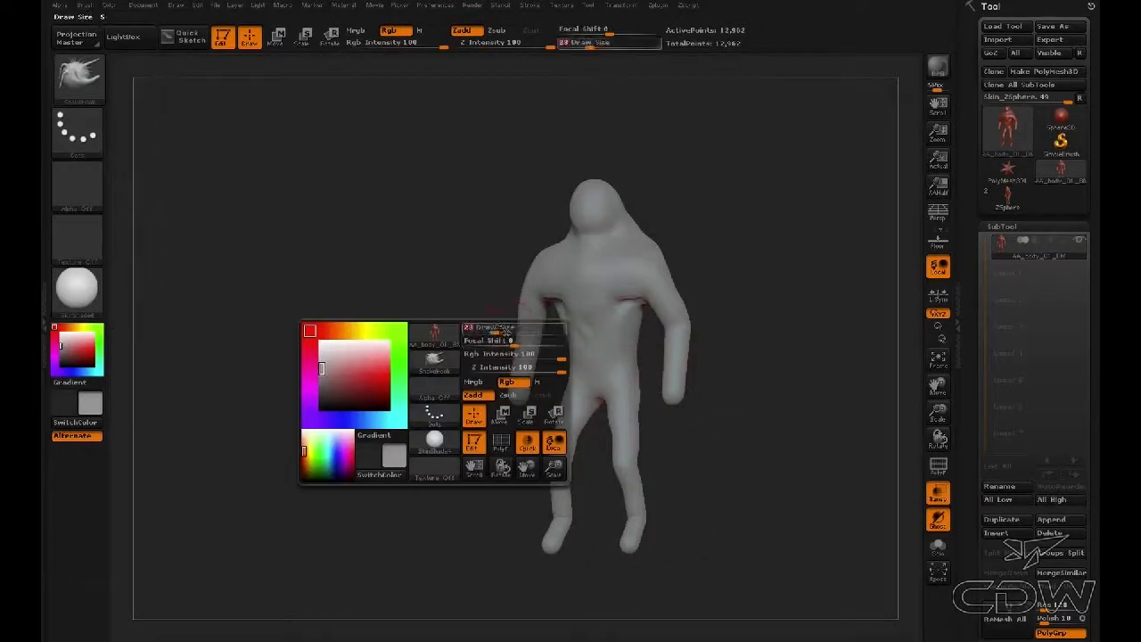
Step: Try to pull a finger out of the arm's end, then undo the stroke
left_click_drag(753, 372, 682, 367)
left_click_drag(937, 411, 876, 458)
left_click_drag(805, 467, 875, 367, "alt")
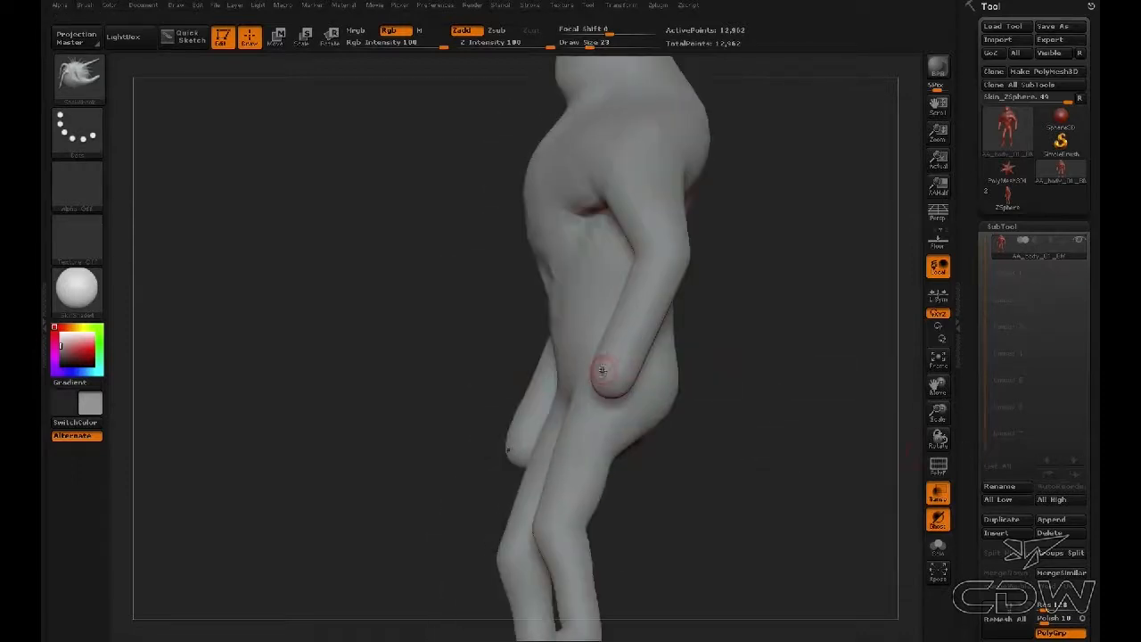
mouse_move(623, 477)
left_mouse_down()
mouse_move(687, 478)
mouse_move(617, 403)
left_mouse_up()
key("ctrl+z")
Step: Pull fingers and a thumb out of the arm ends with the SnakeHook brush to form simple hands
left_click_drag(573, 366, 571, 395)
left_click_drag(607, 417, 566, 355)
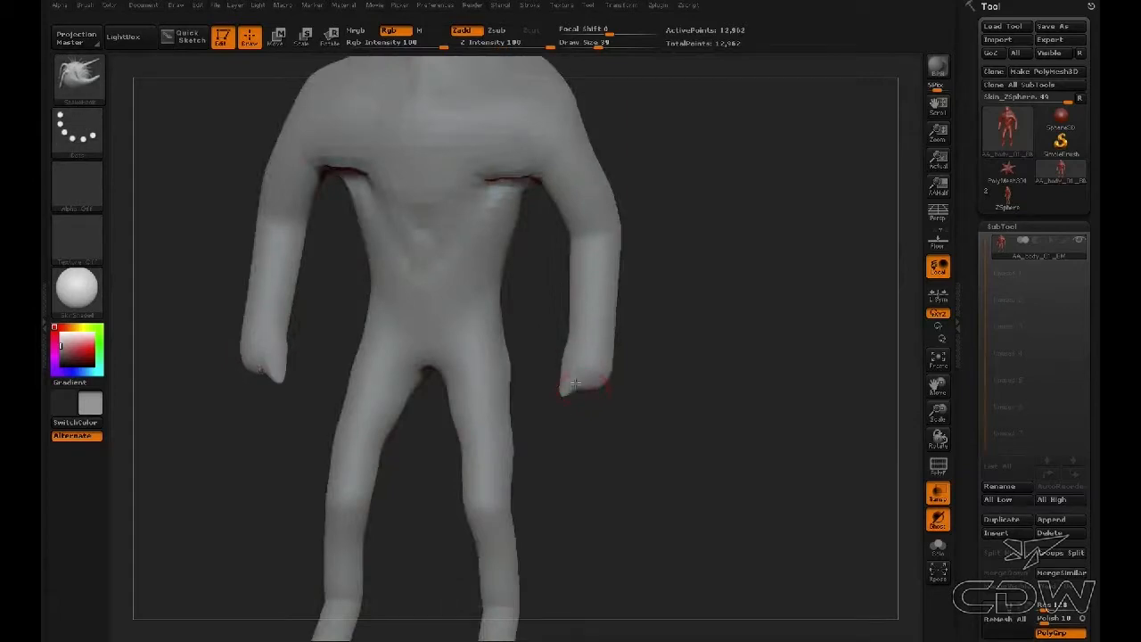
left_click_drag(589, 416, 653, 438)
key("space")
left_click_drag(652, 398, 653, 352)
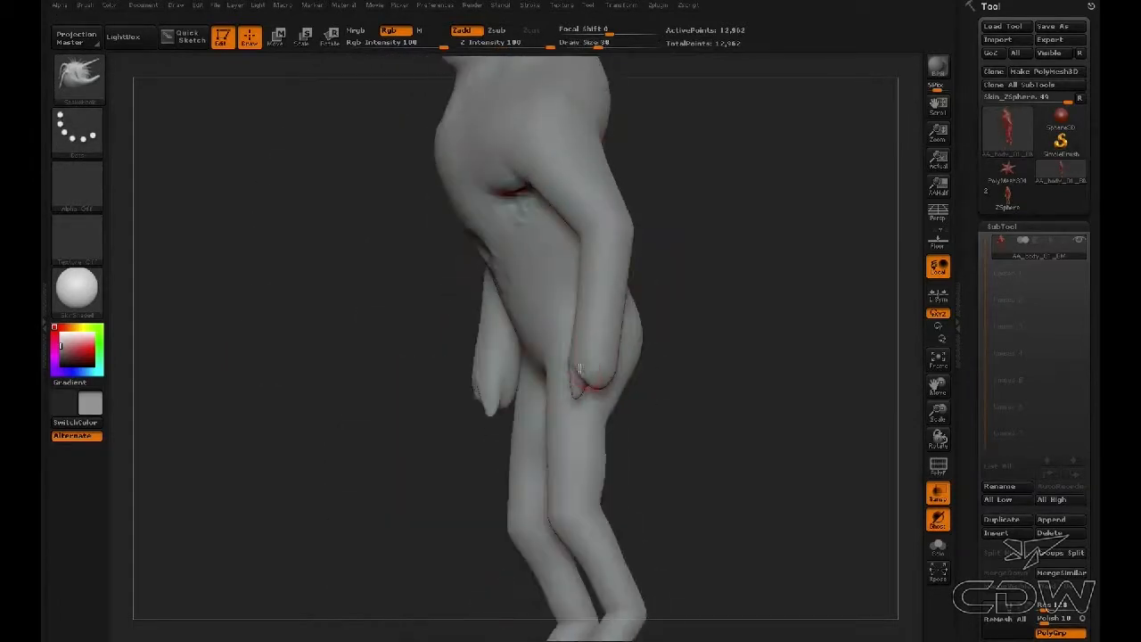
left_click_drag(600, 419, 604, 377)
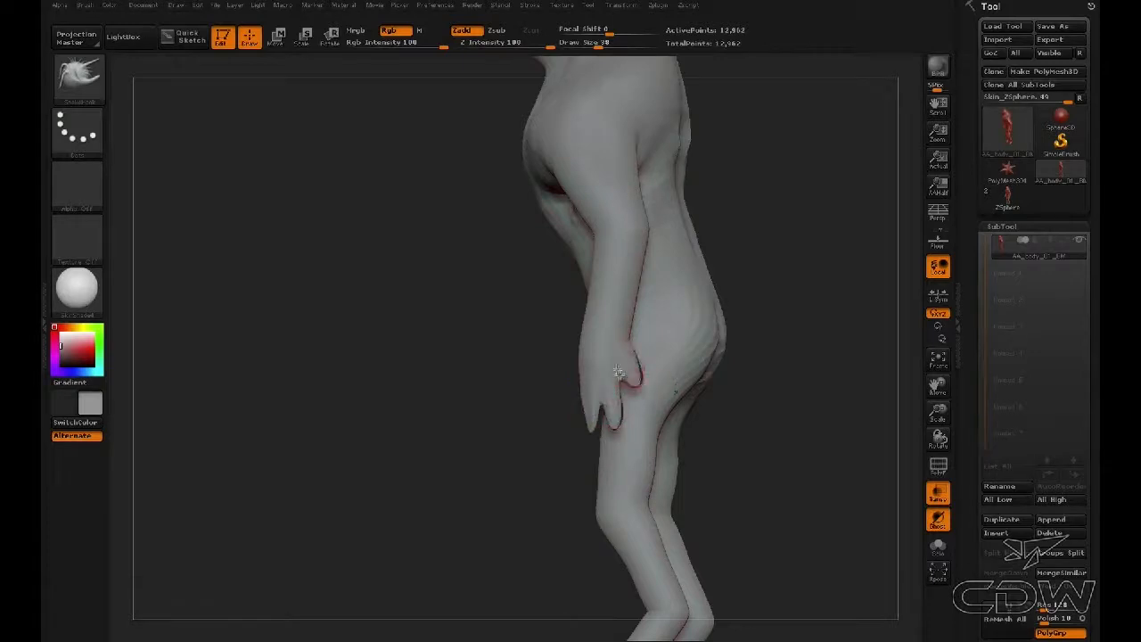
mouse_move(727, 352)
left_mouse_down()
mouse_move(713, 359)
mouse_move(701, 329)
mouse_move(626, 366)
mouse_move(588, 321)
mouse_move(509, 280)
mouse_move(586, 173)
mouse_move(680, 410)
left_mouse_up()
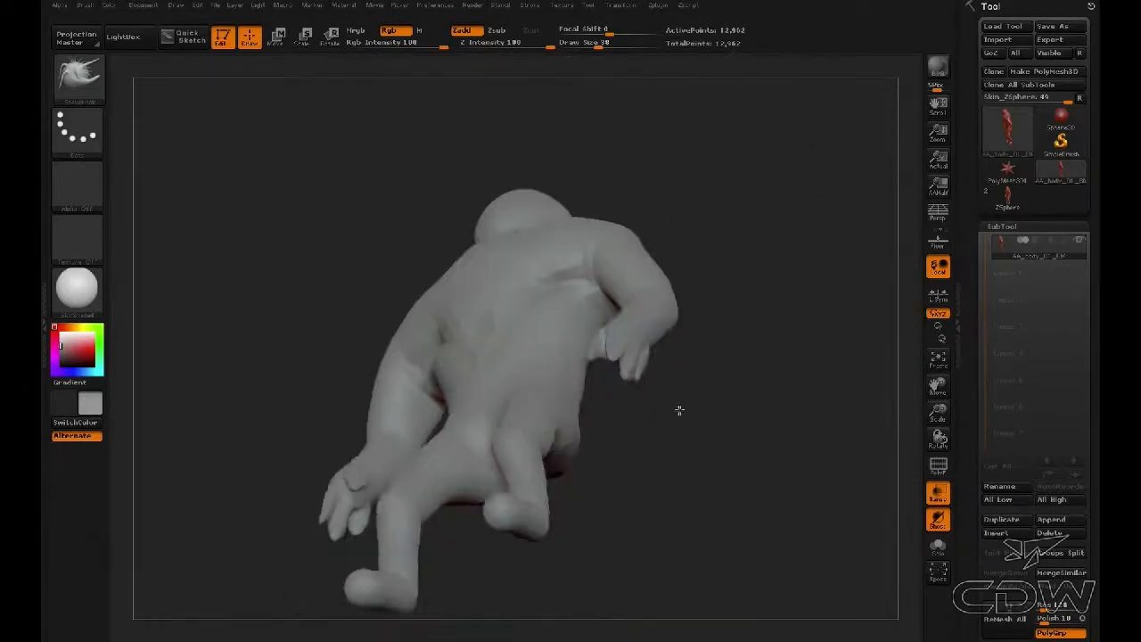
Step: Turn on the polygroup wireframe to examine the mesh around the hands, then turn it off
left_click(937, 466)
left_click_drag(718, 445, 699, 410)
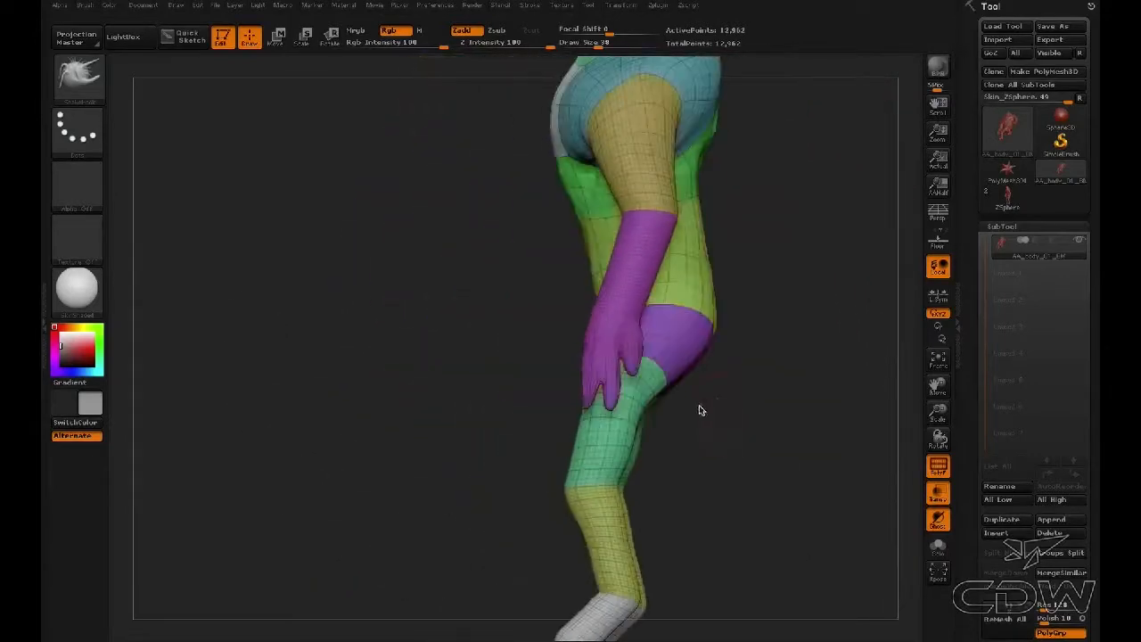
left_click(937, 465)
Step: Raise the draw size to 113 and reshape the figure's torso and back with the SnakeHook brush
mouse_move(701, 438)
left_mouse_down()
mouse_move(639, 357)
mouse_move(667, 358)
mouse_move(636, 337)
mouse_move(620, 351)
mouse_move(678, 373)
mouse_move(656, 371)
mouse_move(647, 356)
mouse_move(771, 380)
mouse_move(711, 359)
mouse_move(686, 370)
mouse_move(719, 365)
mouse_move(704, 352)
mouse_move(716, 339)
mouse_move(778, 339)
left_mouse_up()
key("space")
key("space")
key("space")
left_click_drag(809, 365, 793, 374)
key("space")
mouse_move(738, 290)
left_mouse_down()
mouse_move(773, 283)
mouse_move(680, 172)
left_mouse_up()
left_click_drag(818, 194, 785, 379, "alt")
left_click_drag(596, 359, 613, 367)
mouse_move(807, 323)
left_mouse_down()
mouse_move(724, 308)
mouse_move(734, 323)
mouse_move(878, 328)
left_mouse_up()
key("space")
left_click_drag(683, 466, 683, 369, "alt")
key("space")
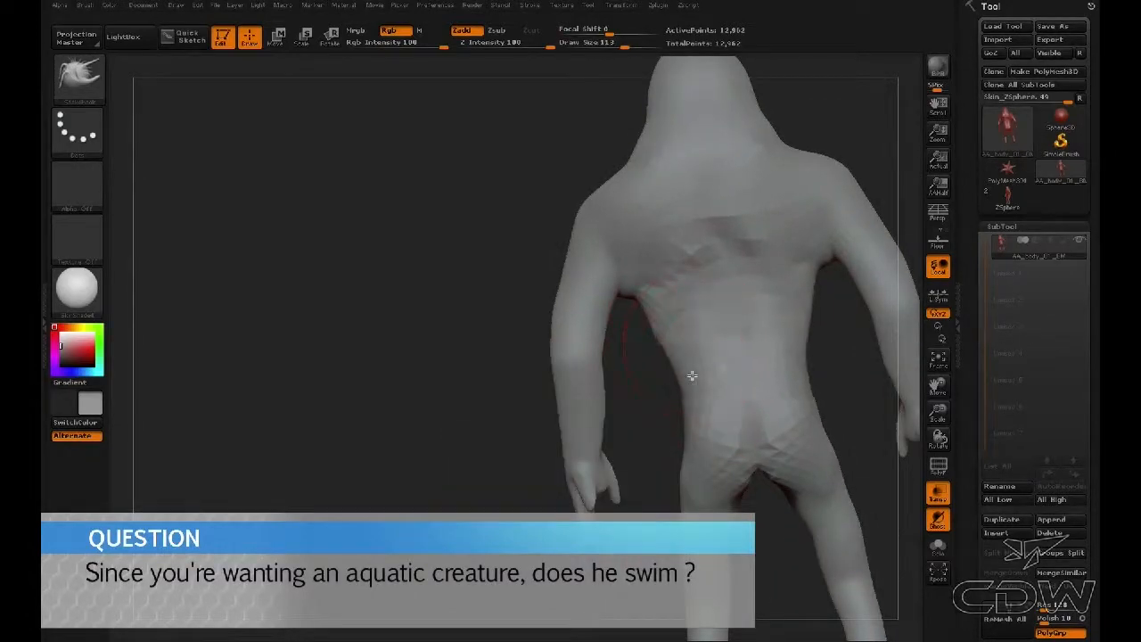
Step: Set the draw size to 103 and reshape the waist, hips and thighs with the SnakeHook brush
mouse_move(635, 427)
left_mouse_down()
mouse_move(718, 400)
mouse_move(711, 413)
mouse_move(772, 380)
mouse_move(740, 357)
mouse_move(764, 377)
mouse_move(718, 383)
mouse_move(710, 326)
mouse_move(648, 346)
left_mouse_up()
key("space")
key("space")
left_click_drag(670, 365, 733, 365)
key("space")
left_click_drag(590, 309, 580, 310)
mouse_move(713, 395)
left_mouse_down()
mouse_move(789, 384)
mouse_move(758, 407)
mouse_move(692, 400)
mouse_move(555, 260)
left_mouse_up()
key("space")
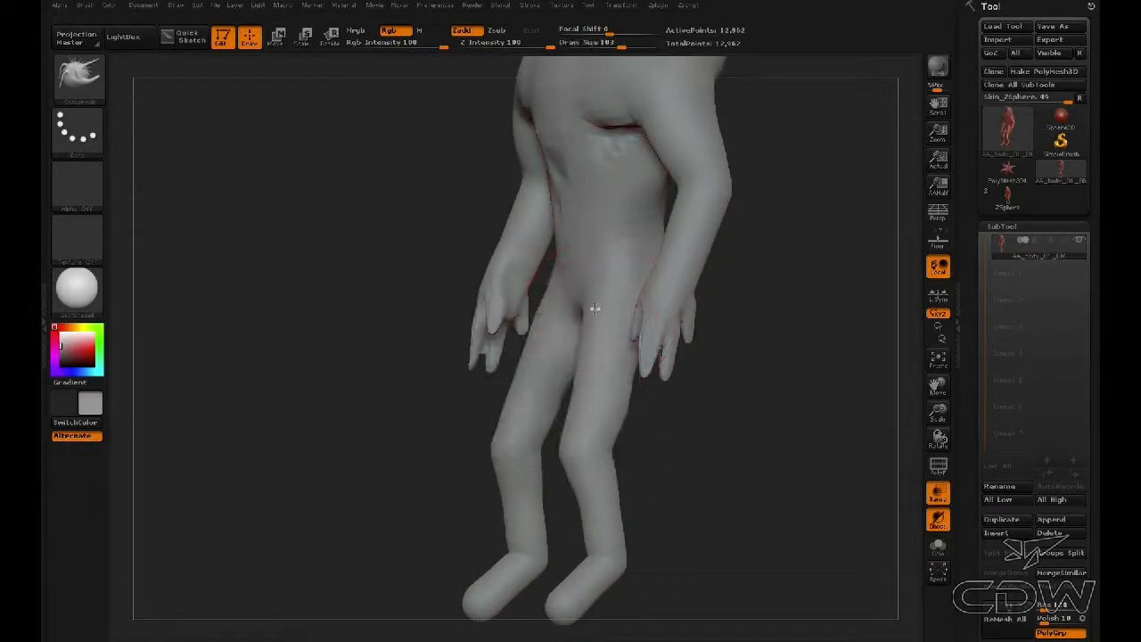
left_click_drag(582, 355, 659, 444)
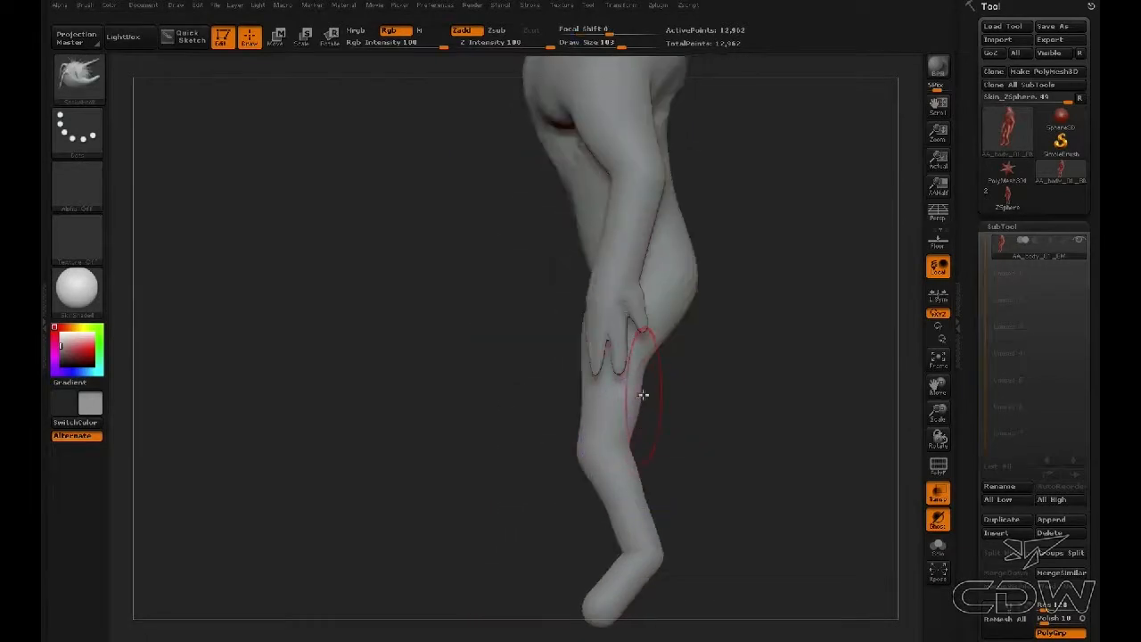
key("space")
mouse_move(658, 363)
left_mouse_down()
mouse_move(648, 358)
mouse_move(664, 333)
left_mouse_up()
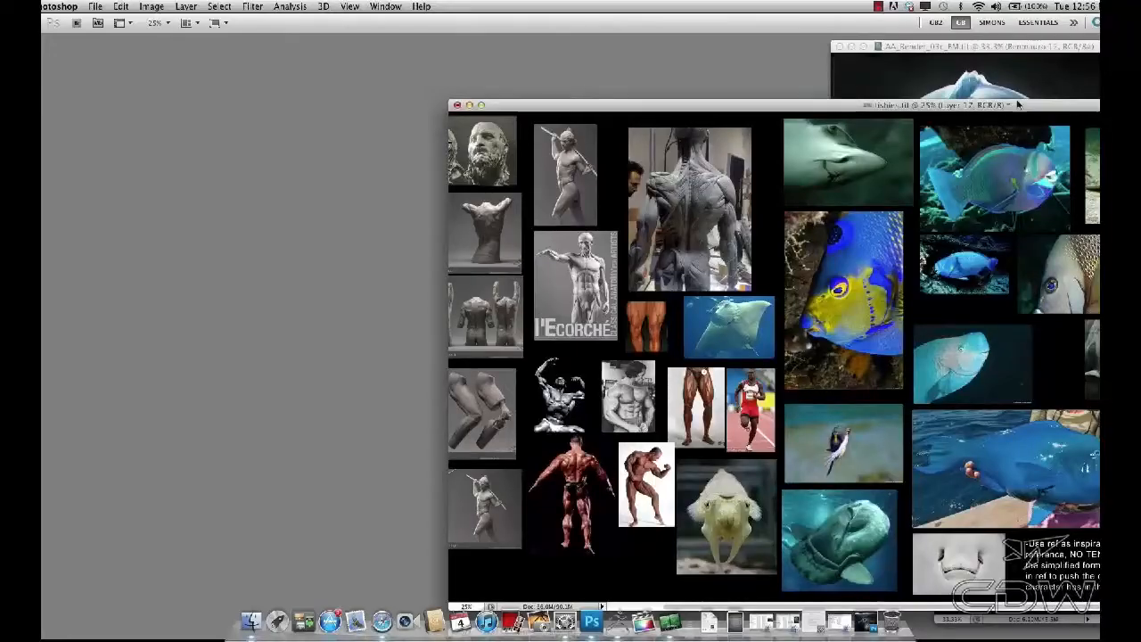
Step: Switch to Photoshop and move the anatomy and fish reference sheet fully into view to study it
left_click_drag(1018, 105, 683, 81)
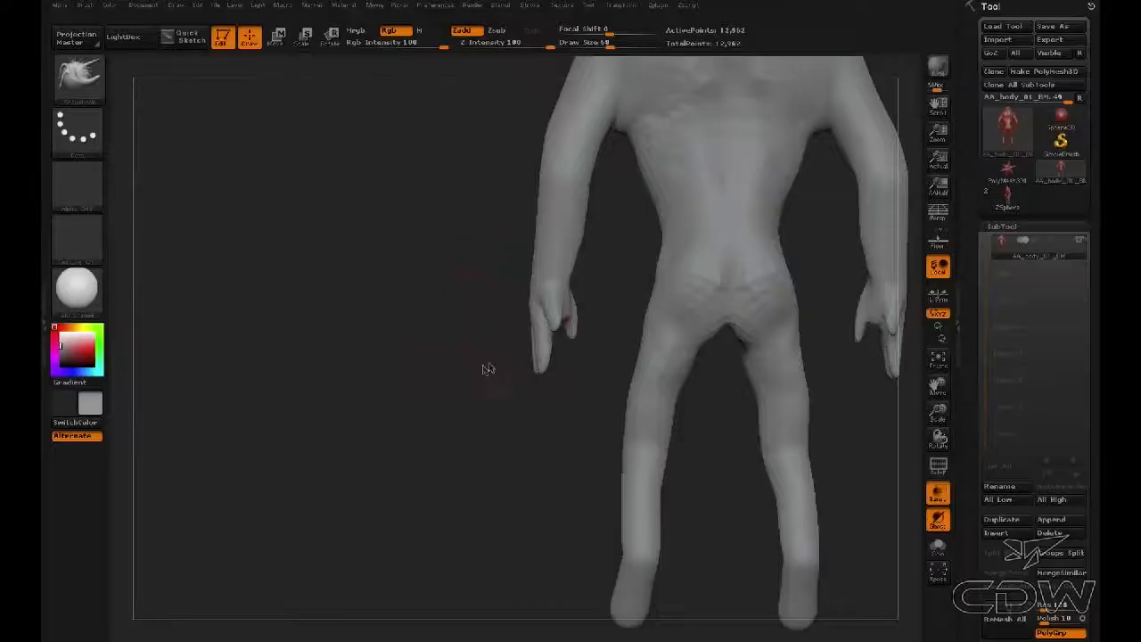
Step: Reshape the inner thighs, crotch and hips from front and back with the SnakeHook brush
mouse_move(484, 369)
left_mouse_down()
mouse_move(725, 392)
mouse_move(543, 420)
mouse_move(643, 408)
left_mouse_up()
key("space")
key("space")
left_click_drag(542, 389, 506, 393)
left_click_drag(592, 417, 653, 412)
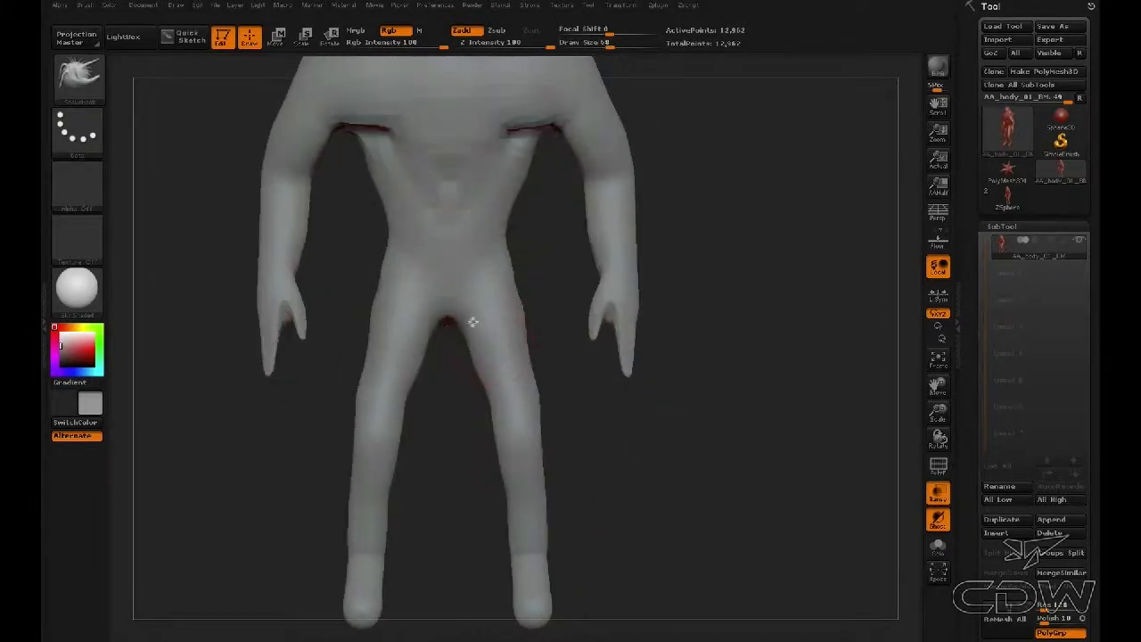
mouse_move(509, 336)
left_mouse_down()
mouse_move(550, 422)
mouse_move(490, 383)
left_mouse_up()
mouse_move(585, 454)
left_mouse_down()
mouse_move(606, 458)
mouse_move(595, 438)
mouse_move(541, 440)
mouse_move(557, 412)
left_mouse_up()
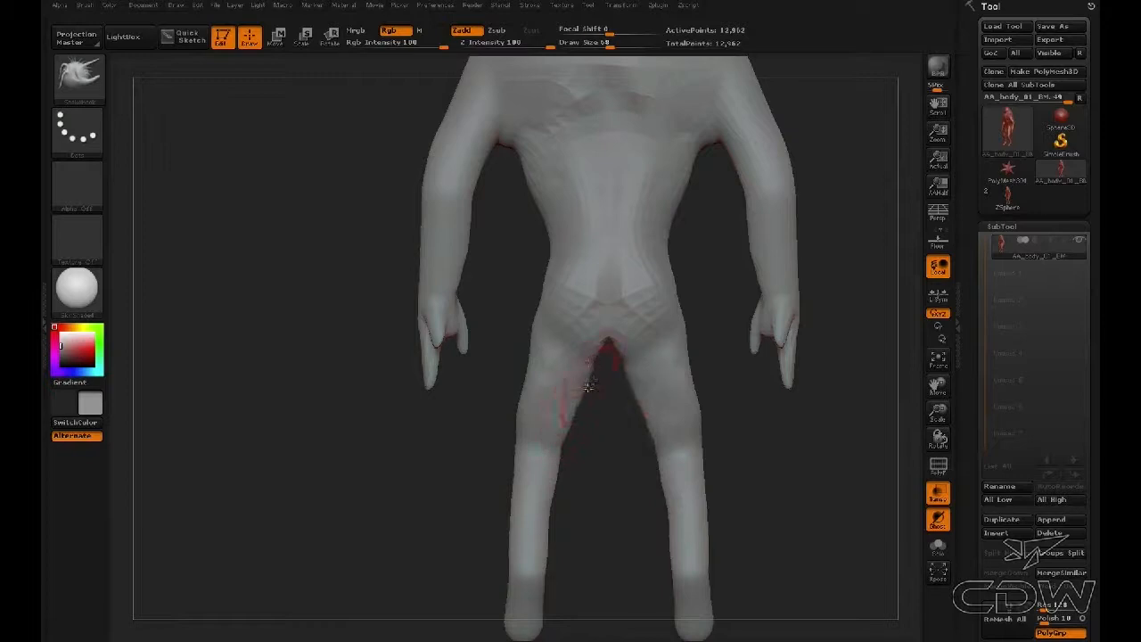
left_click_drag(584, 344, 508, 338)
Step: Select the Dam_Standard brush, set the draw size to 29 and carve the crease between the buttocks
left_click(78, 77)
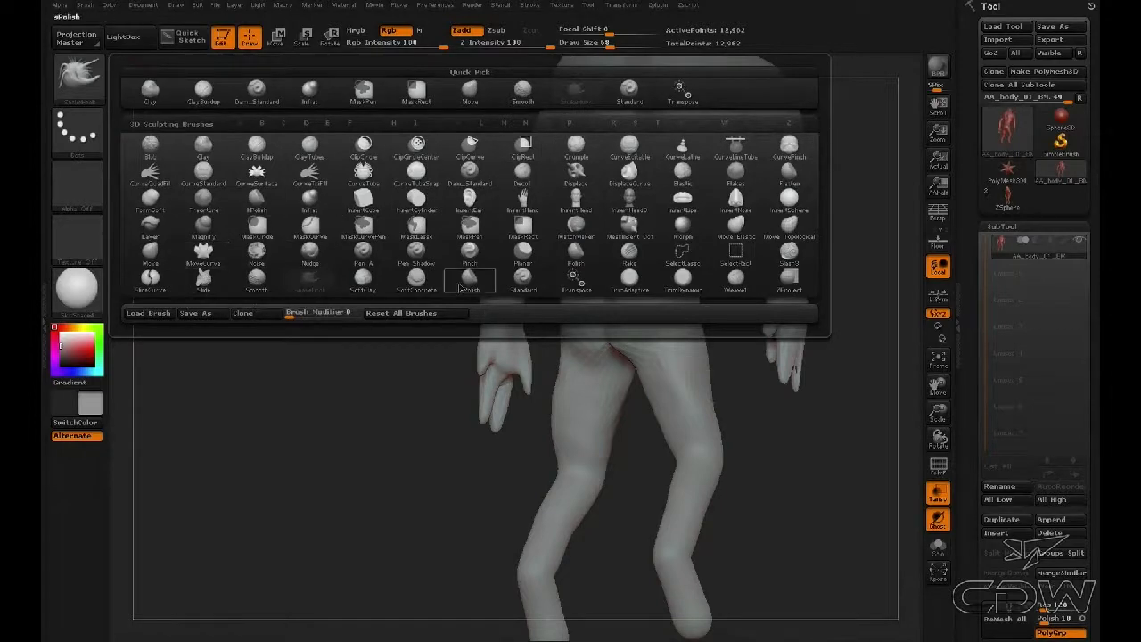
key("d")
left_click(473, 194)
key("space")
left_click_drag(562, 309, 540, 310)
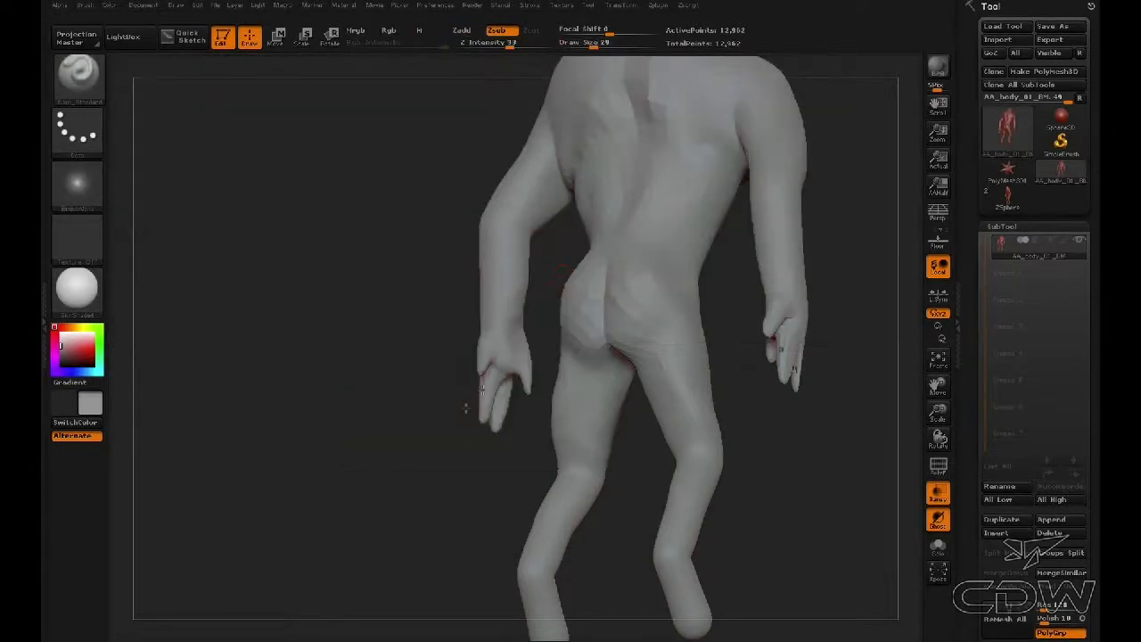
left_click_drag(465, 408, 592, 328)
left_click_drag(690, 383, 587, 353)
Step: Subdivide the mesh, set the draw size to 50 and carve the spine groove and shoulder blade lines into the back
key("ctrl+d")
key("space")
left_click_drag(623, 319, 632, 323)
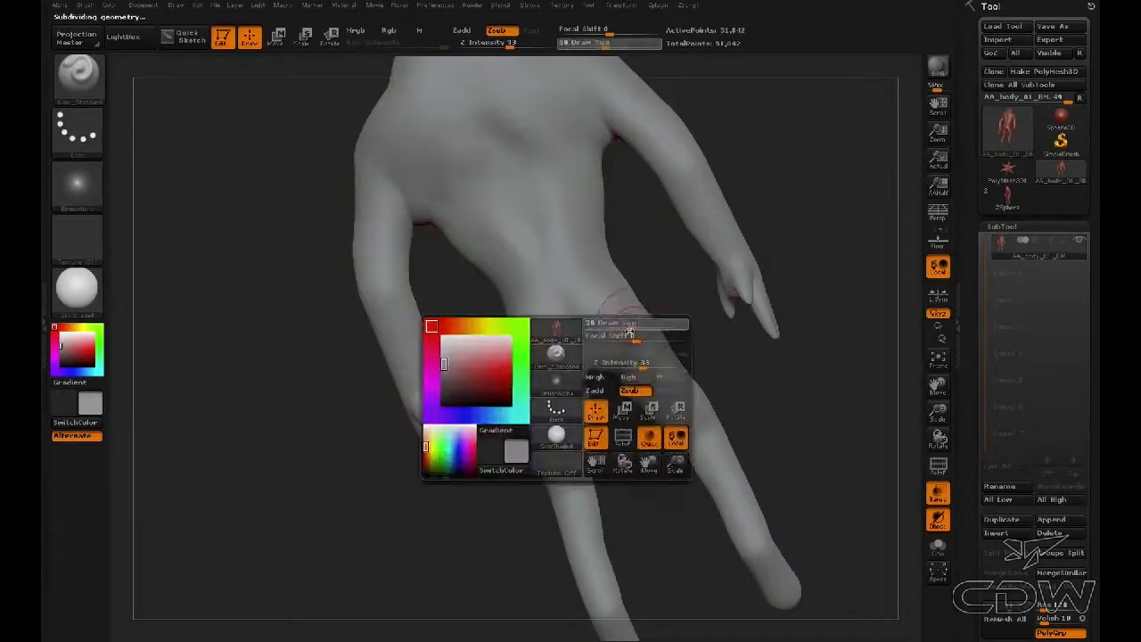
left_click_drag(613, 248, 509, 337)
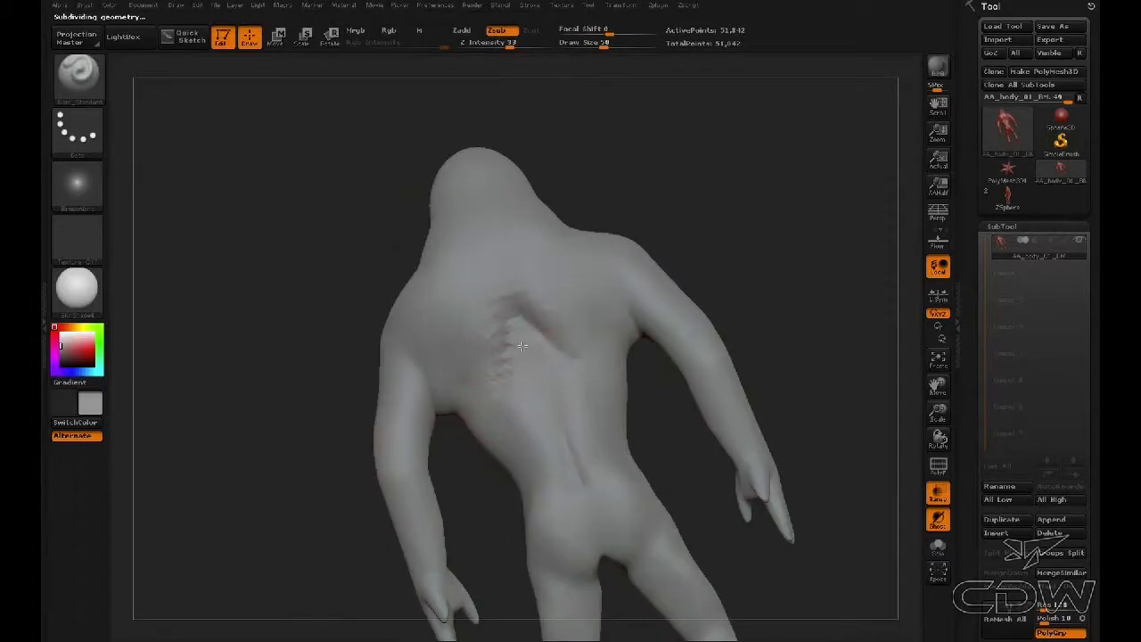
left_click_drag(713, 267, 677, 295)
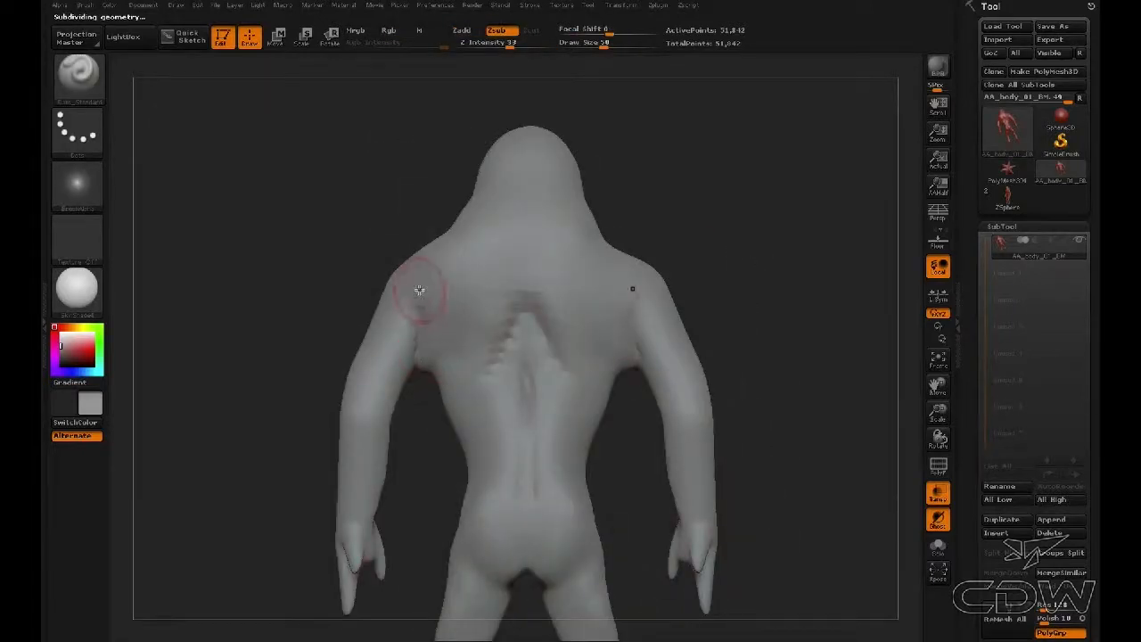
left_click_drag(656, 226, 546, 240)
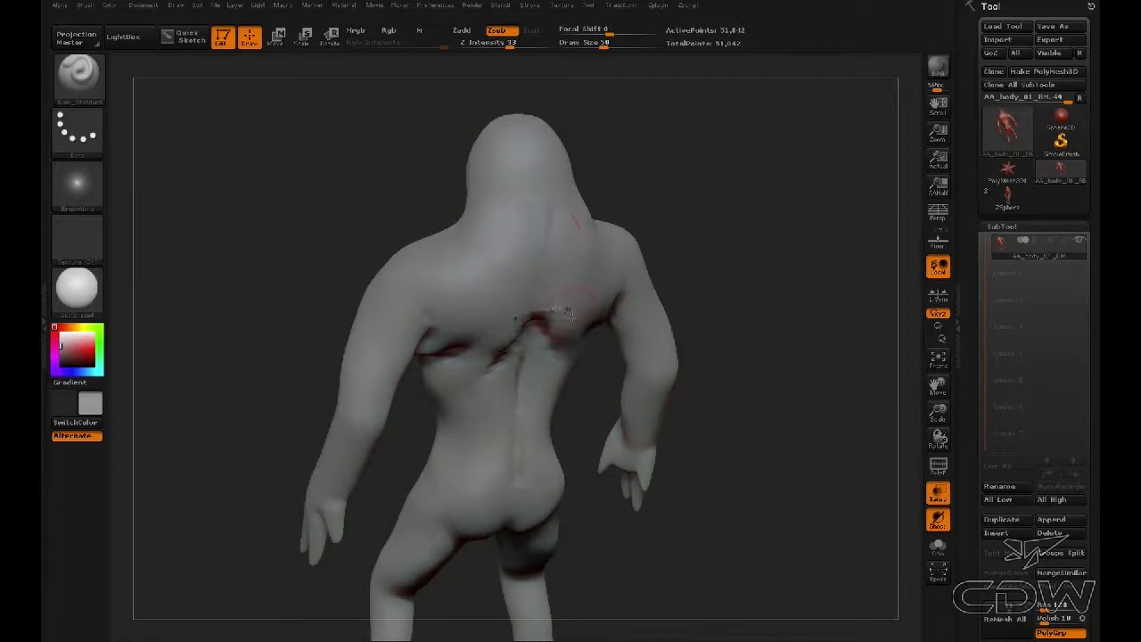
left_click_drag(735, 267, 572, 351)
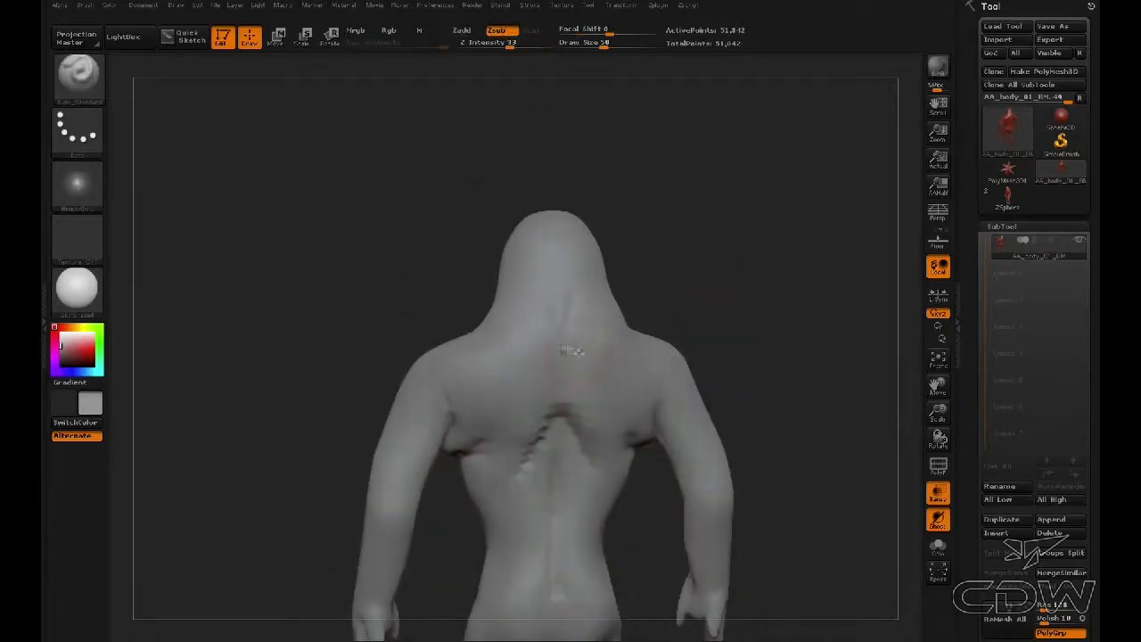
Step: Set the draw size to 51 and carve the muscle lines of the upper back, neck and back of the head
key("space")
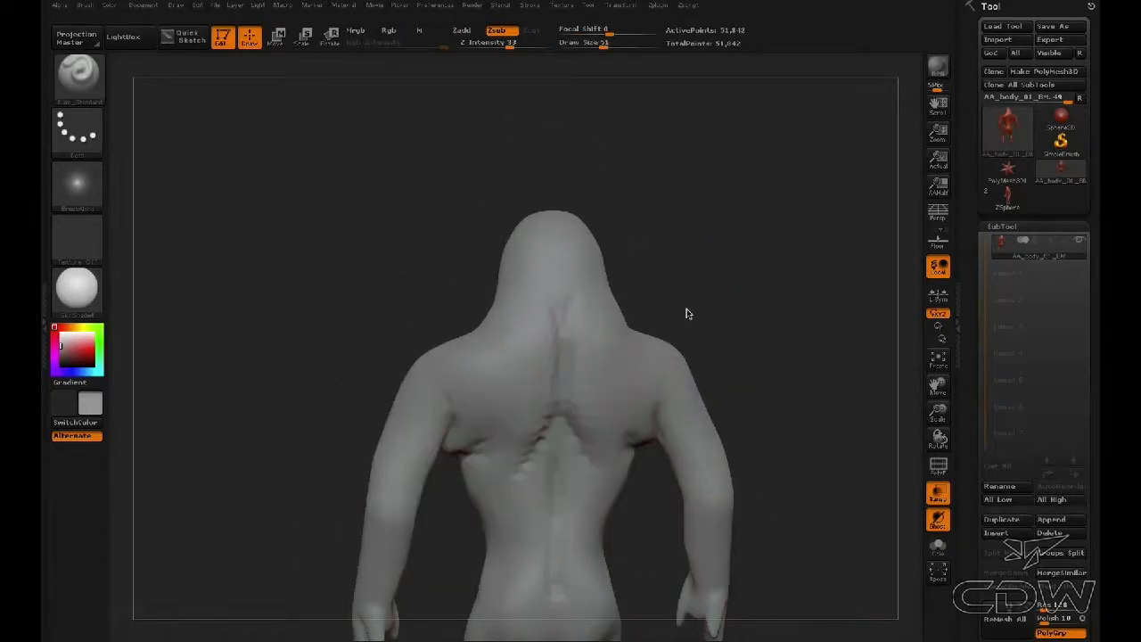
left_click_drag(685, 311, 487, 424)
left_click_drag(637, 416, 636, 365)
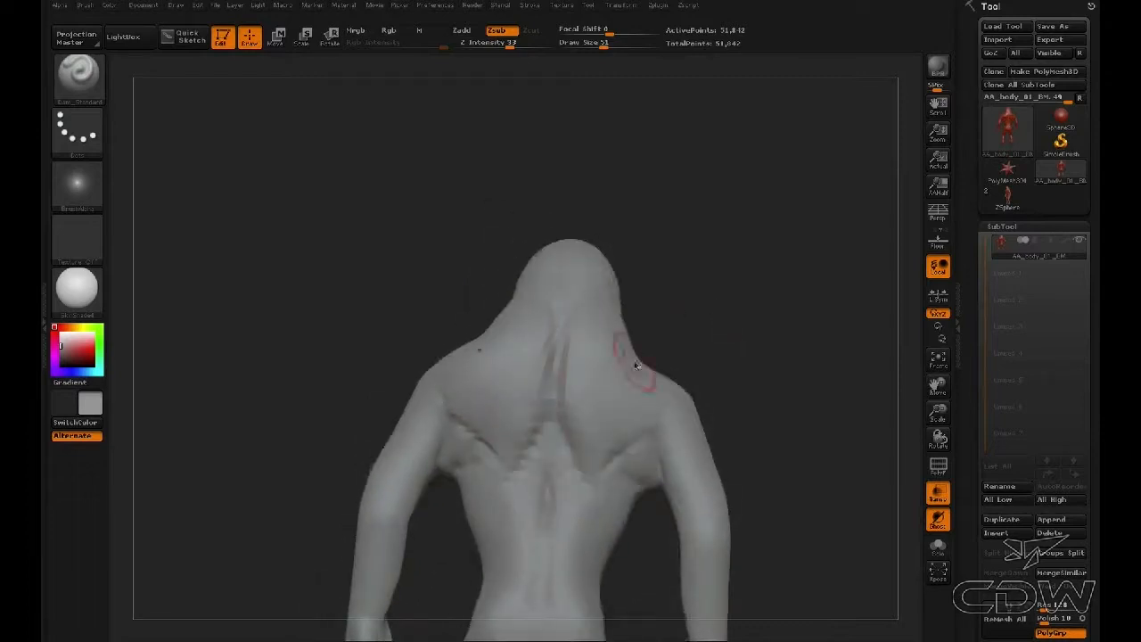
mouse_move(661, 311)
left_mouse_down()
mouse_move(675, 386)
mouse_move(565, 334)
left_mouse_up()
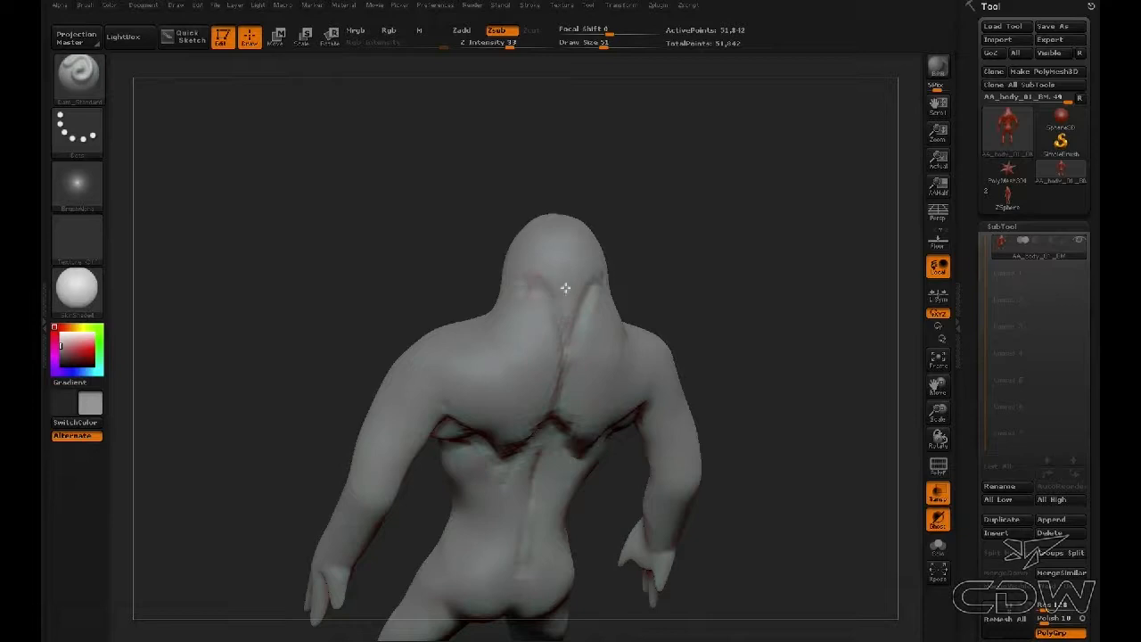
mouse_move(696, 330)
left_mouse_down()
mouse_move(683, 352)
mouse_move(606, 357)
mouse_move(690, 386)
mouse_move(680, 305)
mouse_move(642, 307)
mouse_move(713, 312)
mouse_move(700, 312)
left_mouse_up()
left_click_drag(846, 332, 551, 243)
Step: Select the SnakeHook brush, set the draw size to 125 and reshape the muscle mass of the upper back
left_click(98, 84)
left_click(576, 98)
left_click_drag(745, 277, 829, 312)
key("space")
left_click_drag(639, 326, 656, 326)
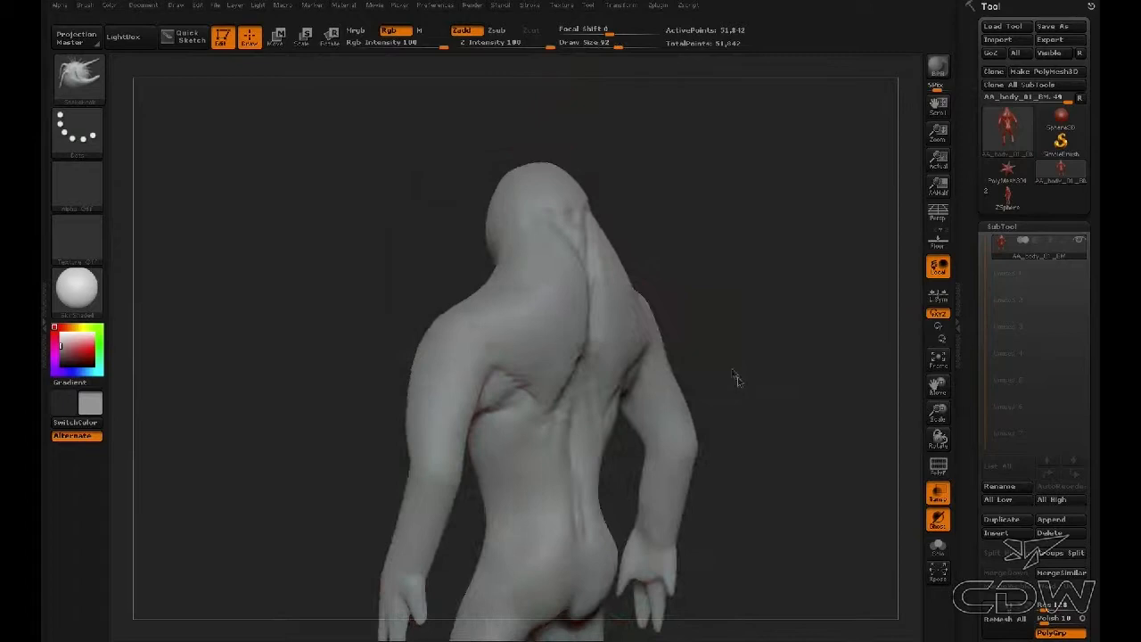
left_click_drag(736, 378, 765, 244, "alt")
key("space")
left_click_drag(592, 325, 603, 325)
left_click_drag(561, 269, 559, 299)
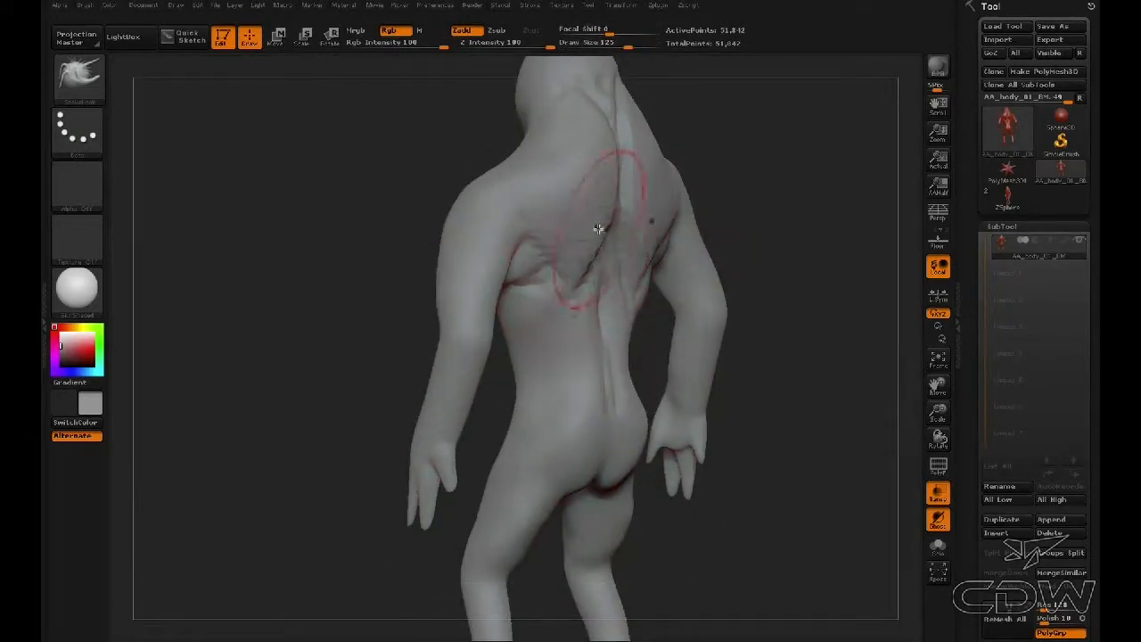
Step: Adjust the forms around the shoulder blades and smooth the lower back and buttocks at draw size 97
left_click_drag(749, 208, 656, 212)
mouse_move(609, 170)
left_mouse_down()
mouse_move(558, 247)
mouse_move(582, 313)
left_mouse_up()
left_click_drag(704, 337, 613, 331)
key("space")
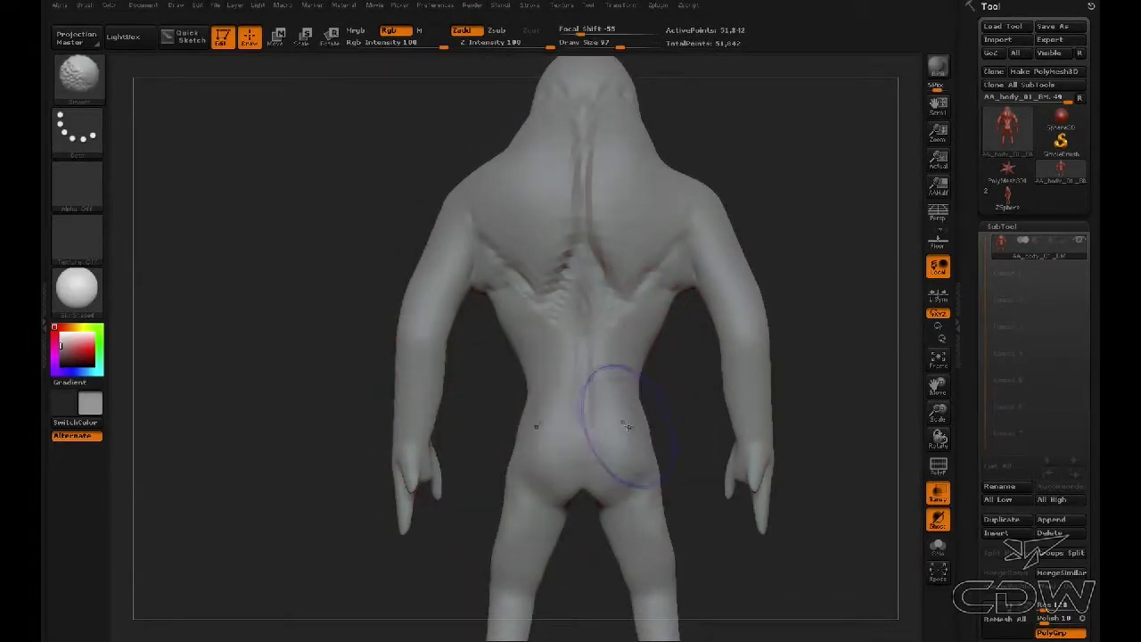
mouse_move(628, 415)
left_mouse_down()
mouse_move(739, 387)
mouse_move(776, 408)
mouse_move(653, 269)
mouse_move(721, 277)
mouse_move(669, 316)
left_mouse_up()
Step: Raise the draw size to 106 and reshape the shoulders and arms with the SnakeHook brush
key("space")
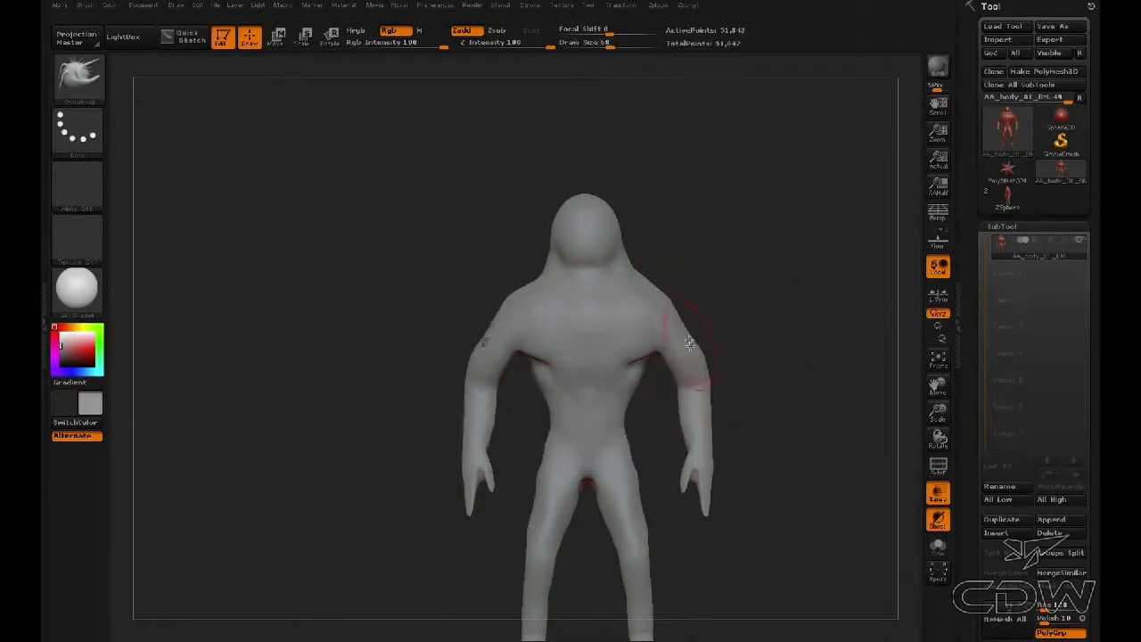
left_click_drag(733, 371, 718, 385)
key("space")
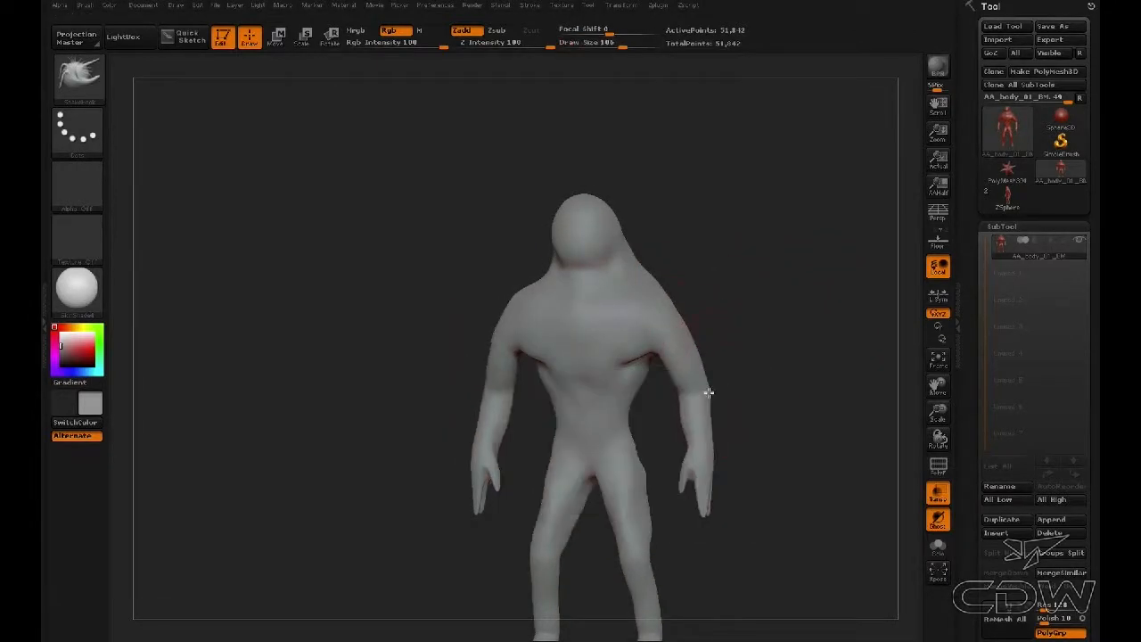
key("space")
mouse_move(670, 346)
left_mouse_down()
mouse_move(656, 352)
mouse_move(657, 333)
left_mouse_up()
mouse_move(576, 361)
left_mouse_down()
mouse_move(616, 359)
mouse_move(613, 349)
mouse_move(613, 365)
mouse_move(641, 373)
mouse_move(629, 380)
left_mouse_up()
Step: Reshape the torso, hips and buttocks with the SnakeHook brush, bringing the draw size down to 67
key("space")
mouse_move(756, 336)
left_mouse_down()
mouse_move(716, 286)
mouse_move(660, 374)
mouse_move(668, 326)
mouse_move(636, 400)
mouse_move(624, 357)
left_mouse_up()
key("space")
mouse_move(598, 319)
left_mouse_down()
mouse_move(741, 344)
mouse_move(754, 376)
mouse_move(706, 333)
mouse_move(722, 334)
mouse_move(665, 264)
mouse_move(644, 259)
left_mouse_up()
mouse_move(758, 284)
left_mouse_down()
mouse_move(704, 267)
mouse_move(716, 268)
mouse_move(708, 285)
mouse_move(724, 275)
mouse_move(741, 303)
mouse_move(779, 313)
mouse_move(755, 337)
mouse_move(586, 347)
left_mouse_up()
key("space")
mouse_move(747, 331)
left_mouse_down()
mouse_move(646, 341)
mouse_move(641, 366)
left_mouse_up()
key("space")
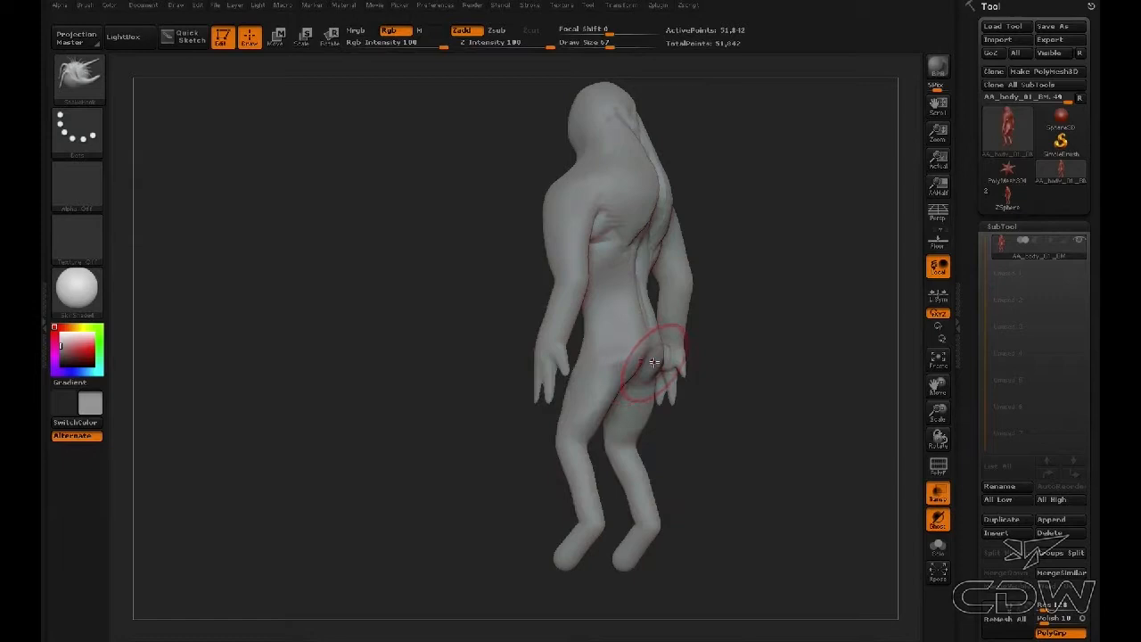
left_click_drag(747, 343, 679, 350)
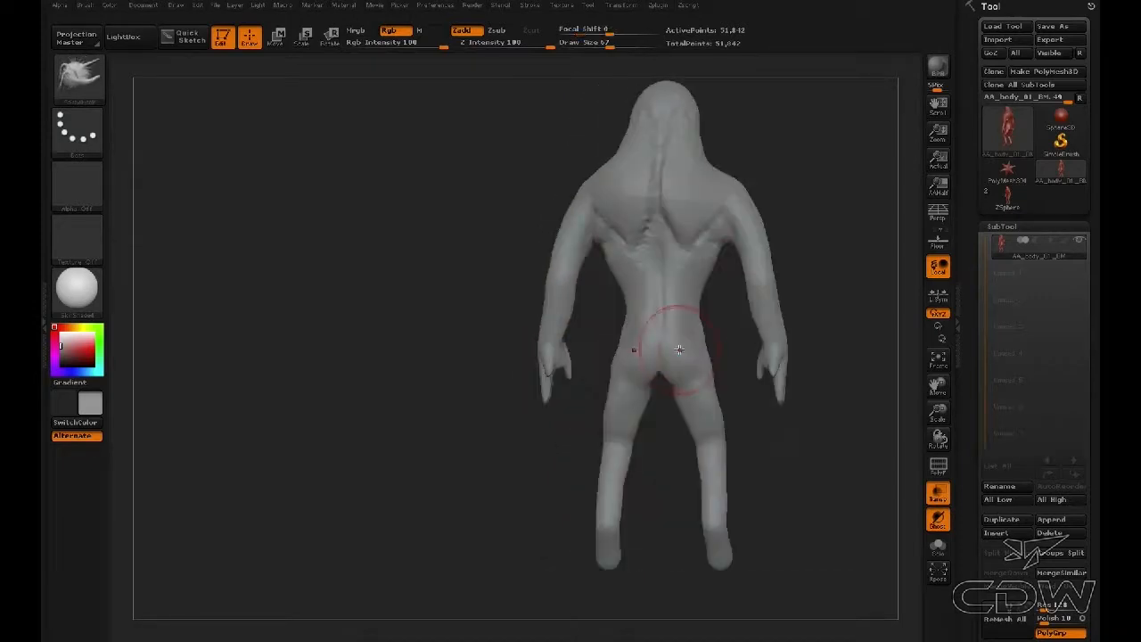
mouse_move(567, 402)
left_mouse_down()
mouse_move(603, 391)
mouse_move(673, 400)
left_mouse_up()
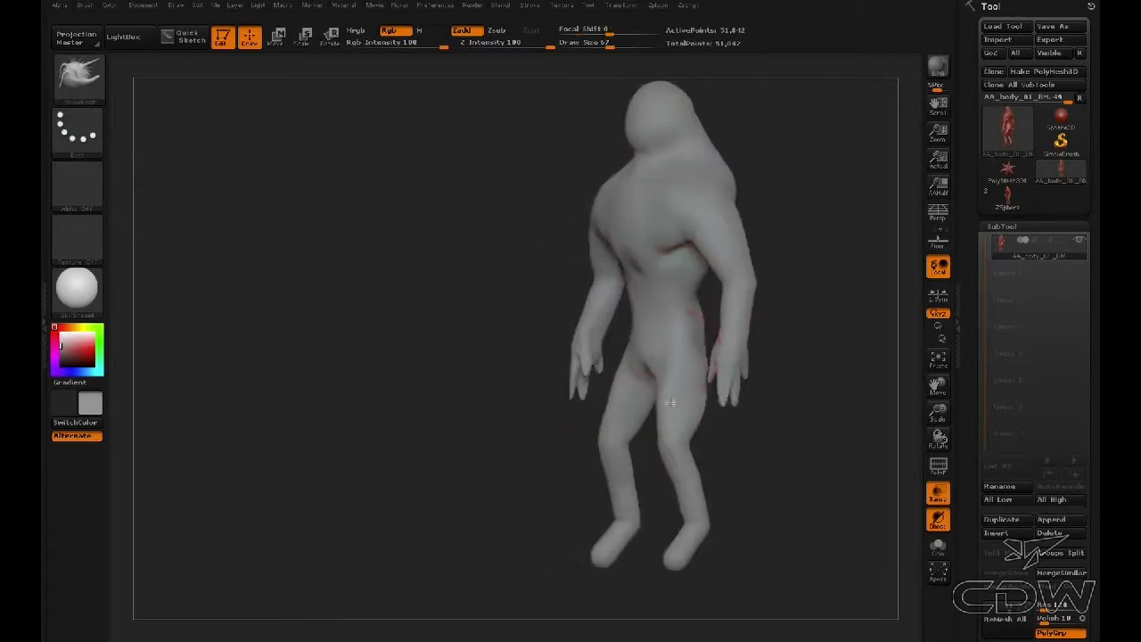
Step: Reshape the thighs, knees and lower legs with the SnakeHook brush
key("space")
left_click_drag(685, 337, 679, 340)
mouse_move(774, 430)
left_mouse_down("alt")
mouse_move(756, 394)
mouse_move(575, 410)
left_mouse_up("alt")
key("space")
left_click_drag(639, 408, 645, 408)
mouse_move(642, 450)
left_mouse_down()
mouse_move(664, 508)
mouse_move(619, 473)
left_mouse_up()
Step: Set the draw size to 42 and shape the ankles and feet with the SnakeHook brush
key("space")
mouse_move(685, 459)
left_mouse_down()
mouse_move(733, 488)
mouse_move(768, 414)
left_mouse_up()
key("space")
mouse_move(656, 426)
left_mouse_down()
mouse_move(747, 499)
mouse_move(651, 441)
left_mouse_up()
key("space")
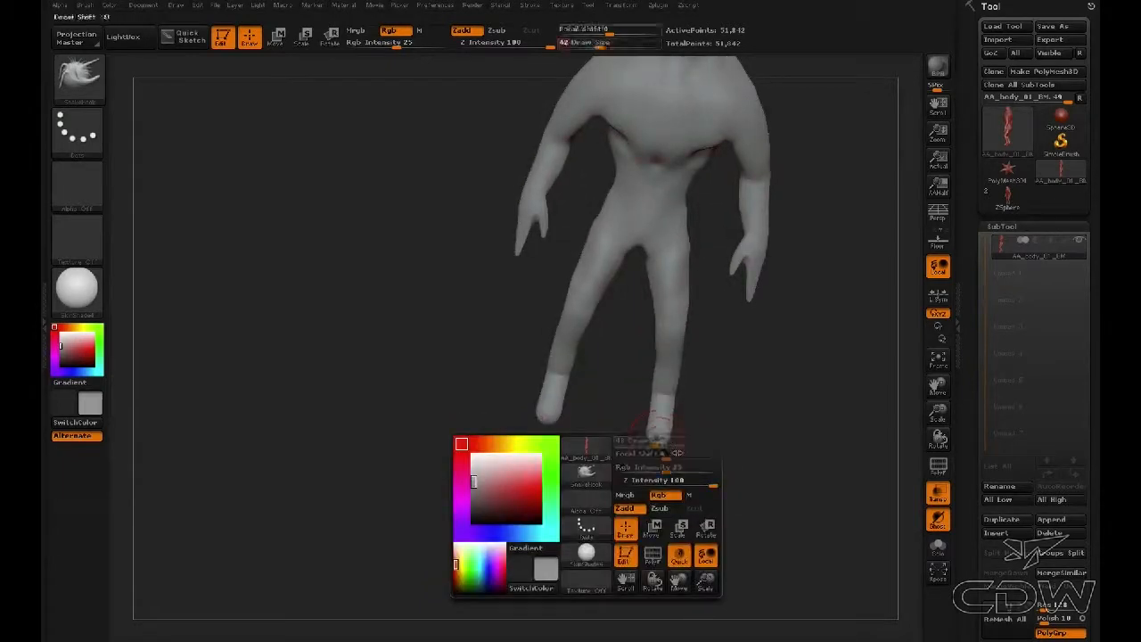
left_click_drag(740, 464, 673, 453)
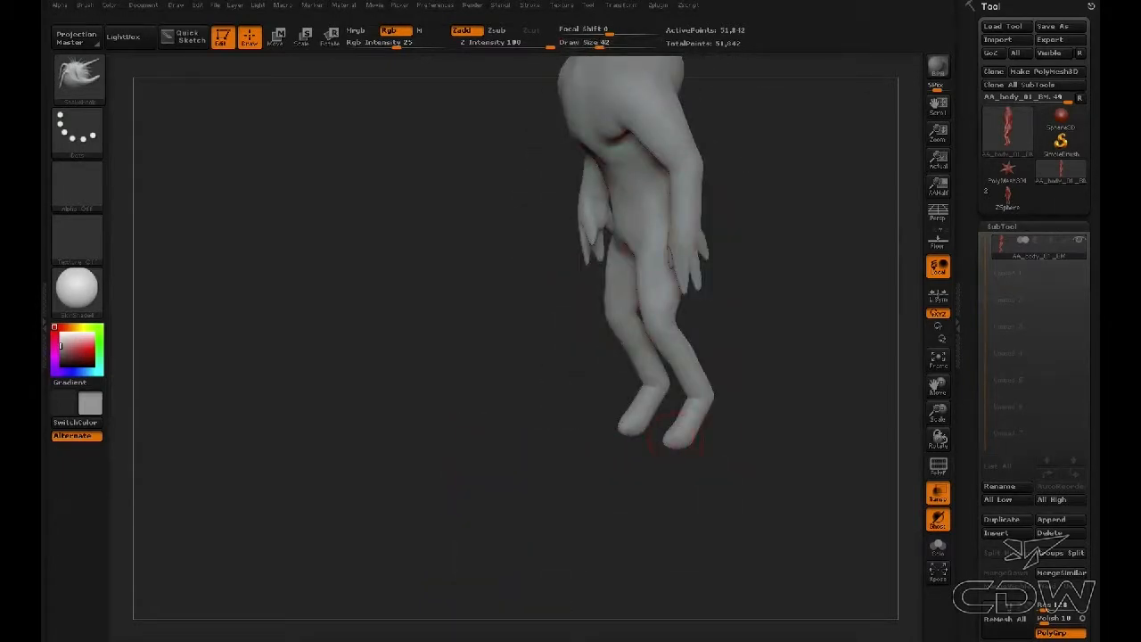
Step: Raise the draw size to 110 and on to 190, and shorten and bend the lower legs with the SnakeHook brush
mouse_move(871, 360)
left_mouse_down()
mouse_move(764, 395)
mouse_move(707, 386)
mouse_move(702, 373)
left_mouse_up()
key("space")
key("space")
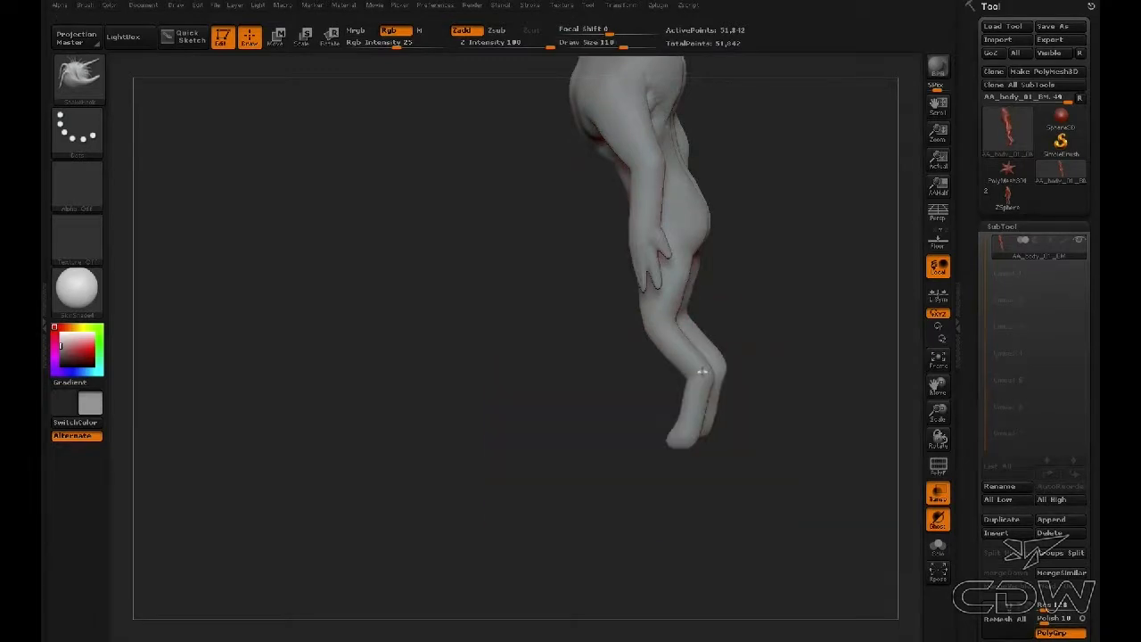
mouse_move(749, 339)
left_mouse_down()
mouse_move(826, 298)
mouse_move(800, 433)
mouse_move(739, 439)
mouse_move(696, 539)
left_mouse_up()
left_click_drag(716, 495, 757, 451)
key("space")
left_click_drag(717, 520, 724, 464)
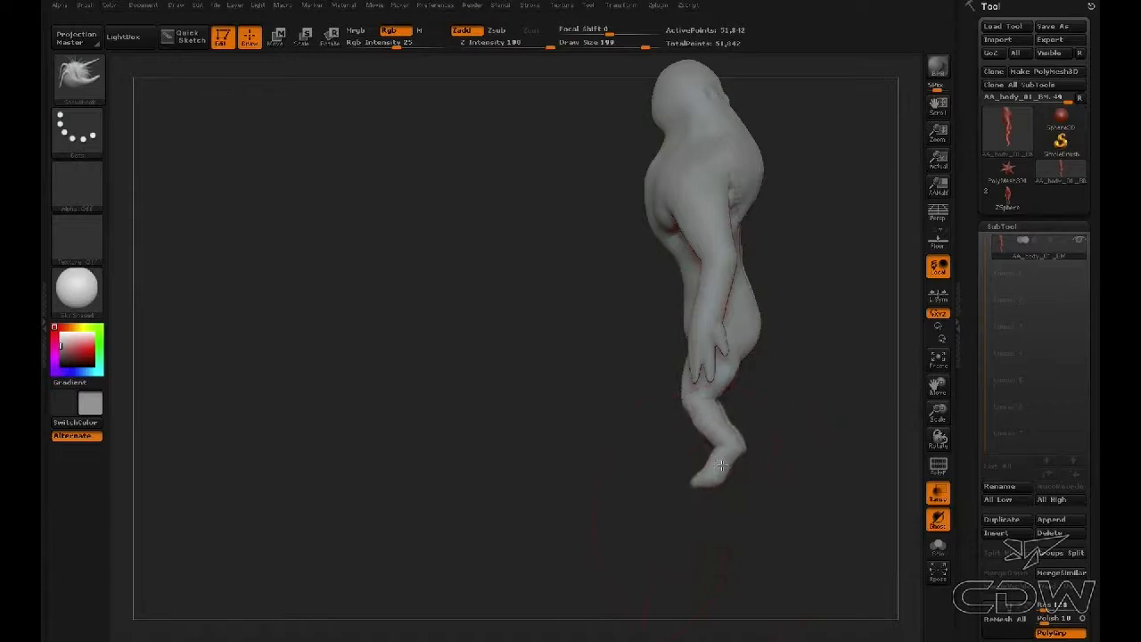
Step: Set the draw size to 135 and adjust the hips and buttocks with the SnakeHook brush
mouse_move(795, 432)
left_mouse_down()
mouse_move(851, 433)
mouse_move(820, 434)
mouse_move(769, 372)
mouse_move(765, 323)
mouse_move(775, 319)
mouse_move(751, 317)
mouse_move(764, 335)
mouse_move(756, 330)
left_mouse_up()
key("space")
key("space")
left_click_drag(805, 453, 815, 331)
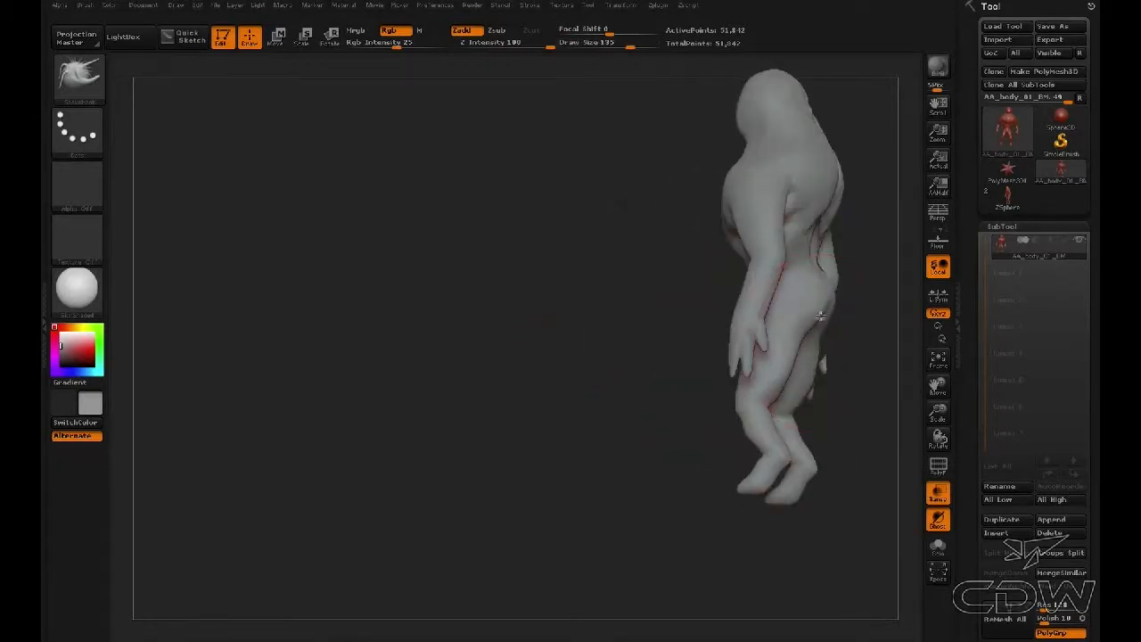
Step: Set the draw size to 106 and reshape the chest and armpit area with the SnakeHook brush
left_click_drag(637, 375, 758, 374)
left_click_drag(686, 476, 514, 502, "alt")
left_click_drag(803, 501, 767, 509)
key("space")
left_click_drag(688, 259, 680, 260)
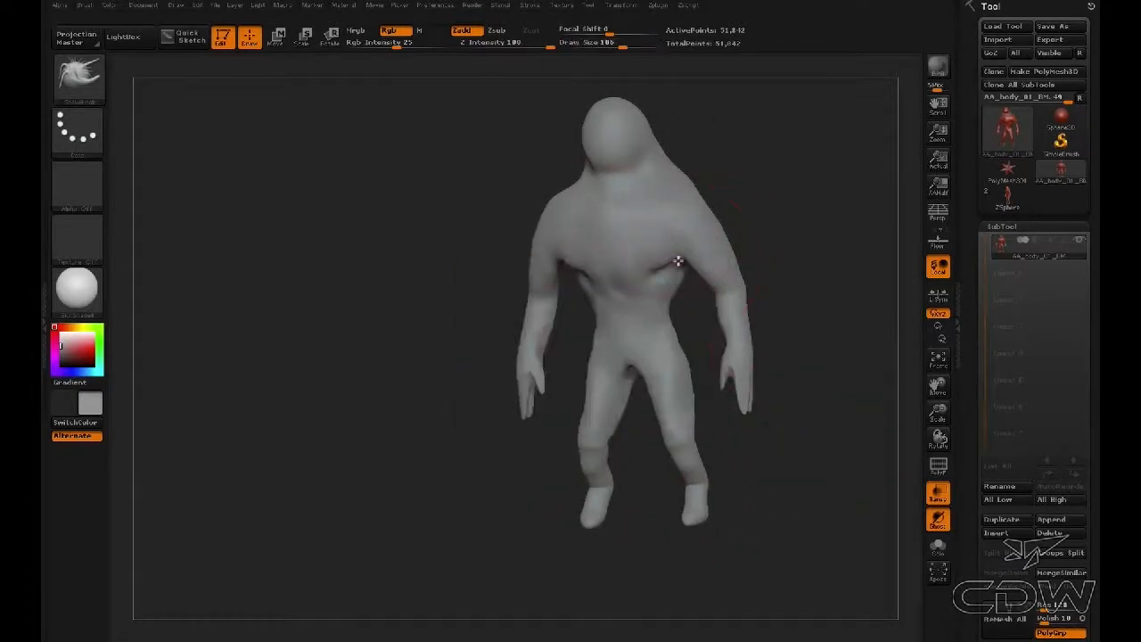
left_click_drag(751, 247, 655, 272)
Step: Reshape the hunched upper back and the head profile with the SnakeHook brush, reducing the draw size to 47
key("space")
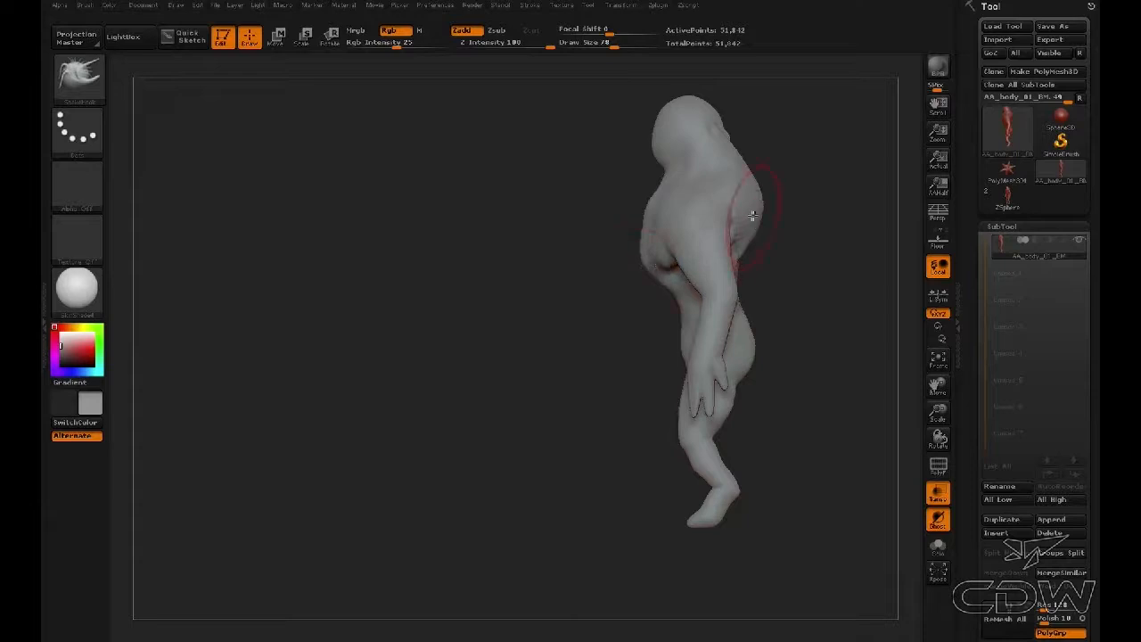
key("space")
left_click_drag(760, 206, 767, 200)
key("space")
mouse_move(681, 143)
left_mouse_down()
mouse_move(655, 152)
mouse_move(660, 131)
left_mouse_up()
key("space")
key("space")
key("space")
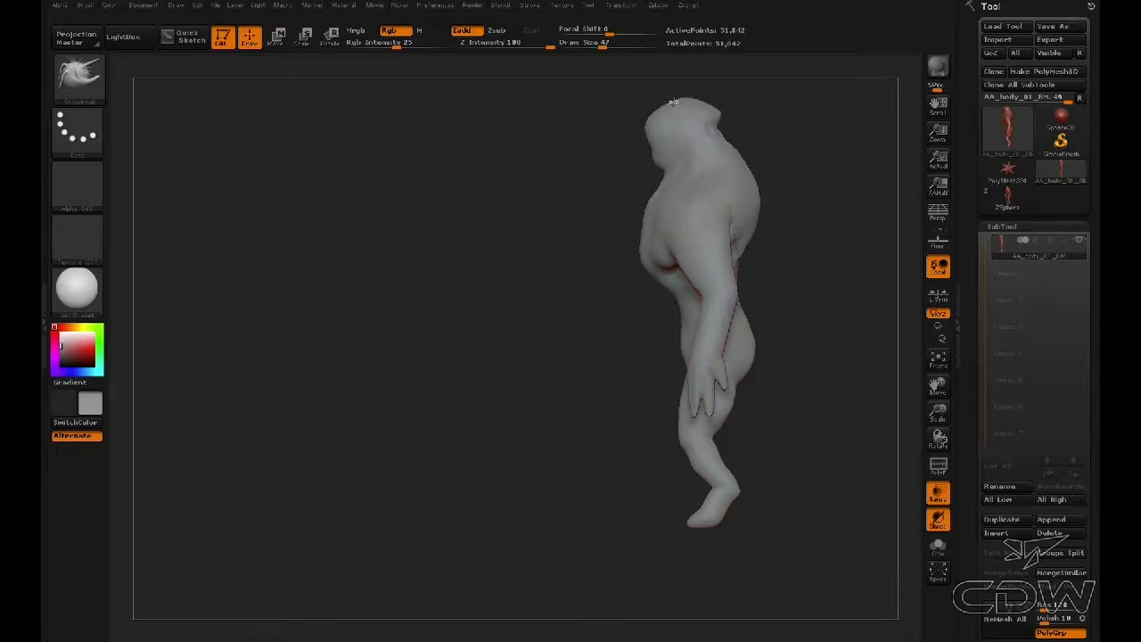
left_click_drag(786, 125, 688, 127)
key("b")
key("c")
key("b")
Step: Reshape the jaw, neck and chest profile with the SnakeHook brush, using draw sizes 34 and 82
mouse_move(777, 129)
left_mouse_down()
mouse_move(722, 149)
mouse_move(750, 183)
mouse_move(691, 190)
left_mouse_up()
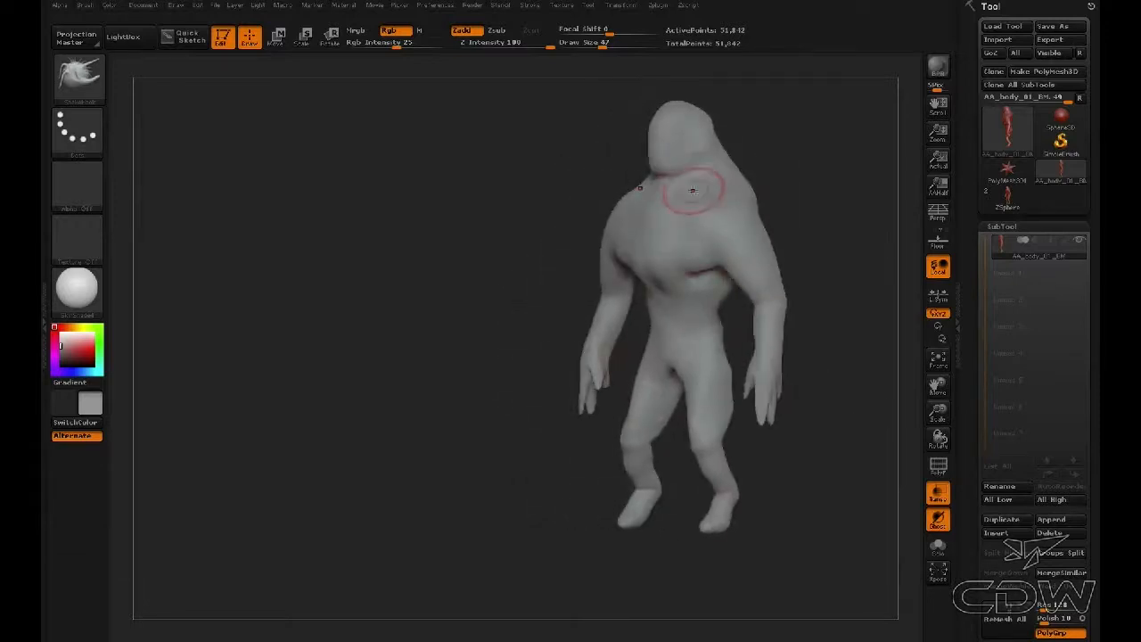
right_click_drag(711, 186, 697, 190)
key("space")
left_click_drag(697, 190, 690, 191)
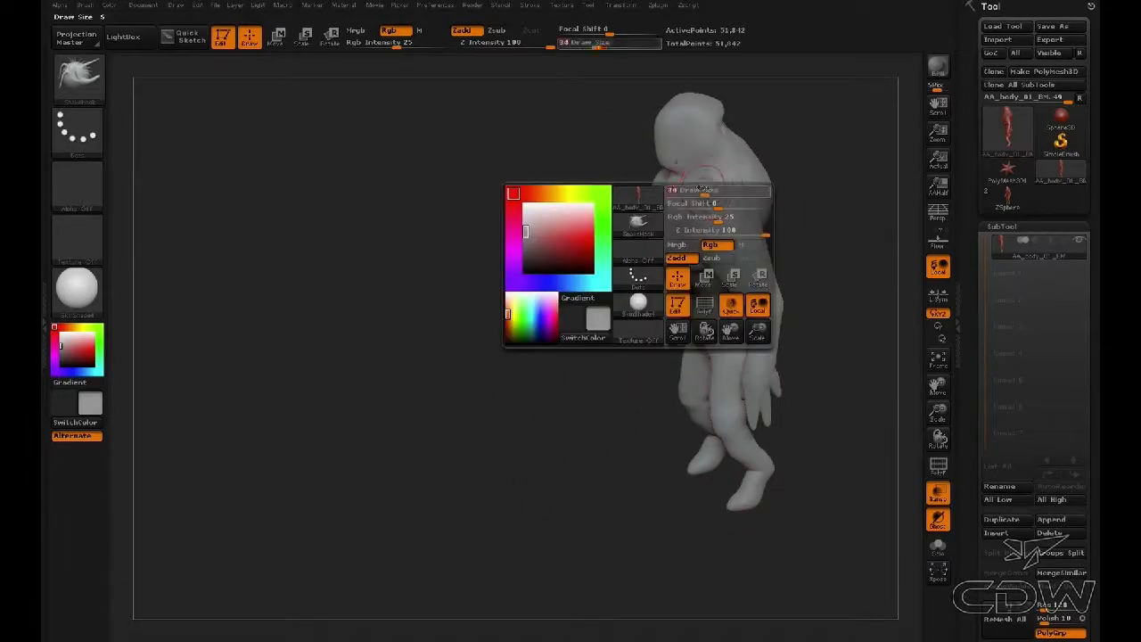
left_click_drag(588, 251, 657, 208)
left_click_drag(760, 182, 725, 194)
mouse_move(573, 280)
left_mouse_down()
mouse_move(642, 221)
mouse_move(660, 221)
left_mouse_up()
key("space")
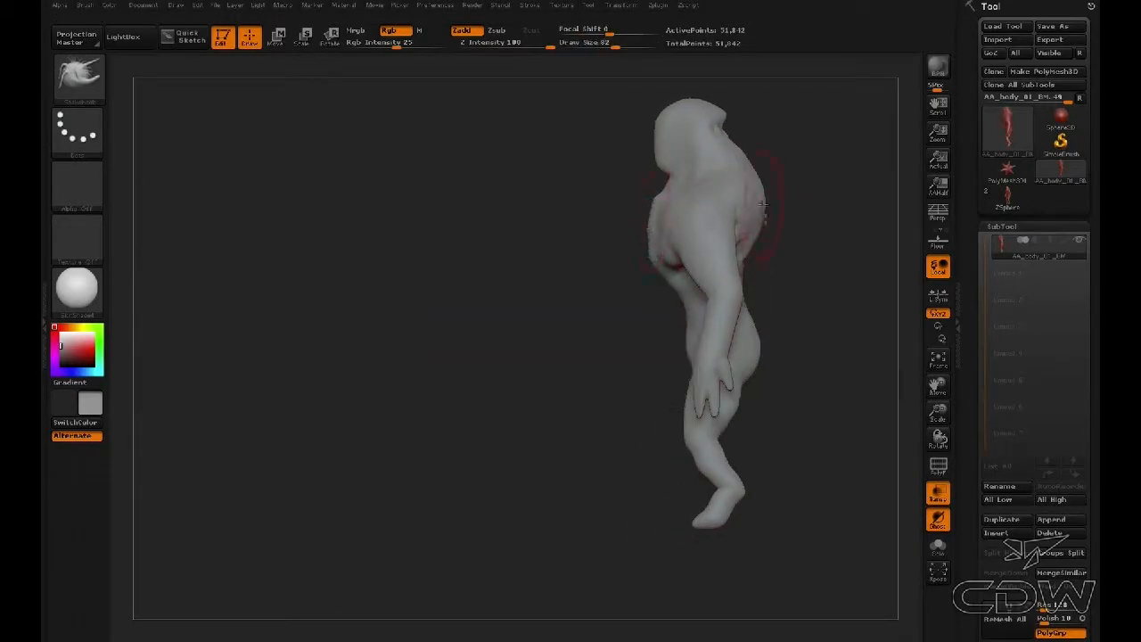
Step: Set the draw size to 40, reshape the back and arms with the SnakeHook brush, and save the tool as a new AA_body_02 version
left_click_drag(793, 314, 771, 305)
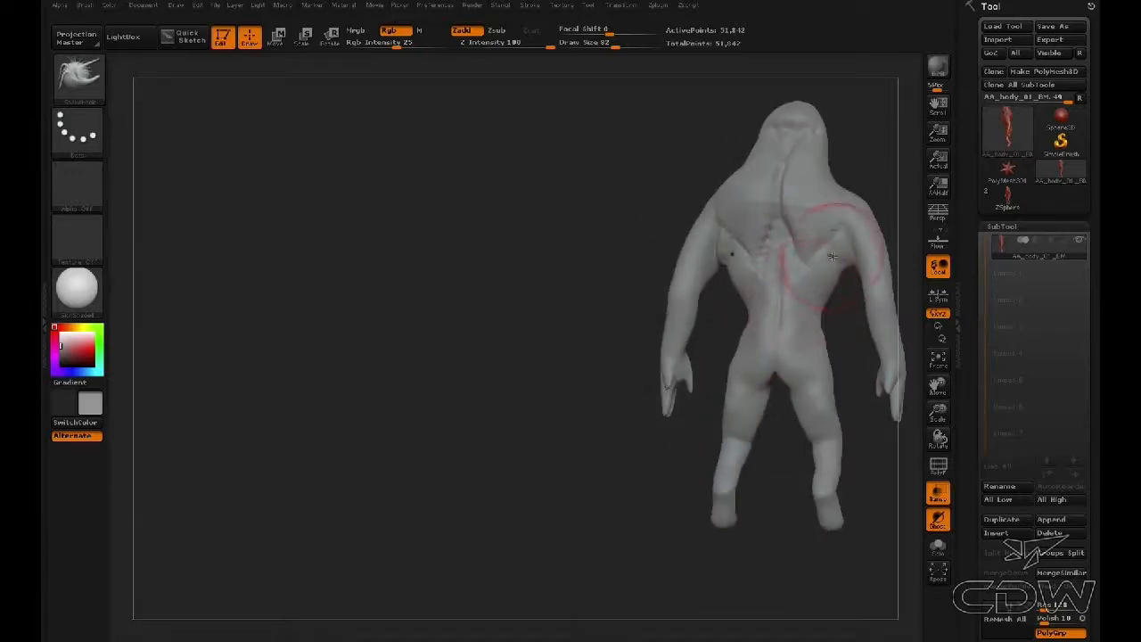
left_click_drag(808, 262, 731, 262)
key("space")
mouse_move(659, 277)
left_mouse_down()
mouse_move(644, 277)
mouse_move(682, 272)
left_mouse_up()
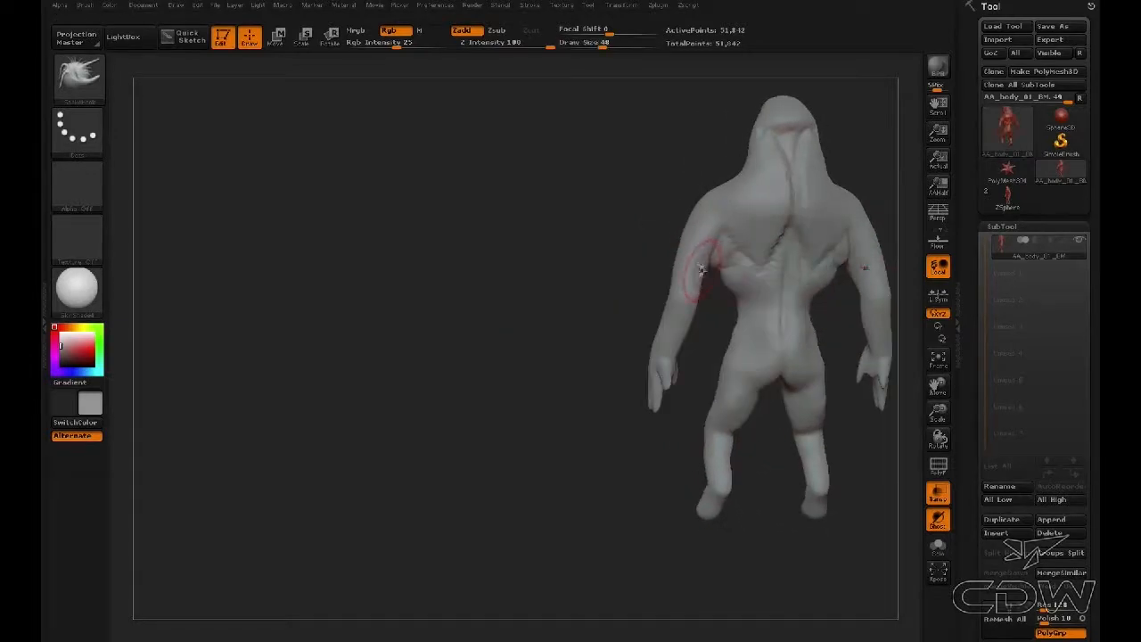
left_click_drag(629, 239, 714, 221)
mouse_move(693, 210)
right_mouse_down()
mouse_move(698, 197)
mouse_move(779, 241)
mouse_move(681, 183)
mouse_move(684, 199)
mouse_move(698, 184)
mouse_move(802, 313)
mouse_move(820, 241)
mouse_move(700, 186)
mouse_move(655, 205)
mouse_move(665, 215)
mouse_move(692, 206)
mouse_move(699, 231)
right_mouse_up()
left_click(1060, 27)
Step: Switch to the Dam_Standard brush at draw size 65 and refine and smooth the front of the chest and shoulders
mouse_move(713, 392)
right_mouse_down()
mouse_move(832, 418)
mouse_move(522, 346)
right_mouse_up()
left_click(79, 77)
left_click(466, 252)
key("space")
left_click(653, 310)
mouse_move(653, 310)
right_mouse_down()
mouse_move(620, 294)
mouse_move(694, 259)
right_mouse_up()
key("space")
left_click(622, 298)
key("space")
left_click(658, 285)
left_click_drag(693, 259, 687, 234, "shift")
right_click_drag(686, 234, 654, 234)
left_click_drag(655, 233, 641, 204, "shift")
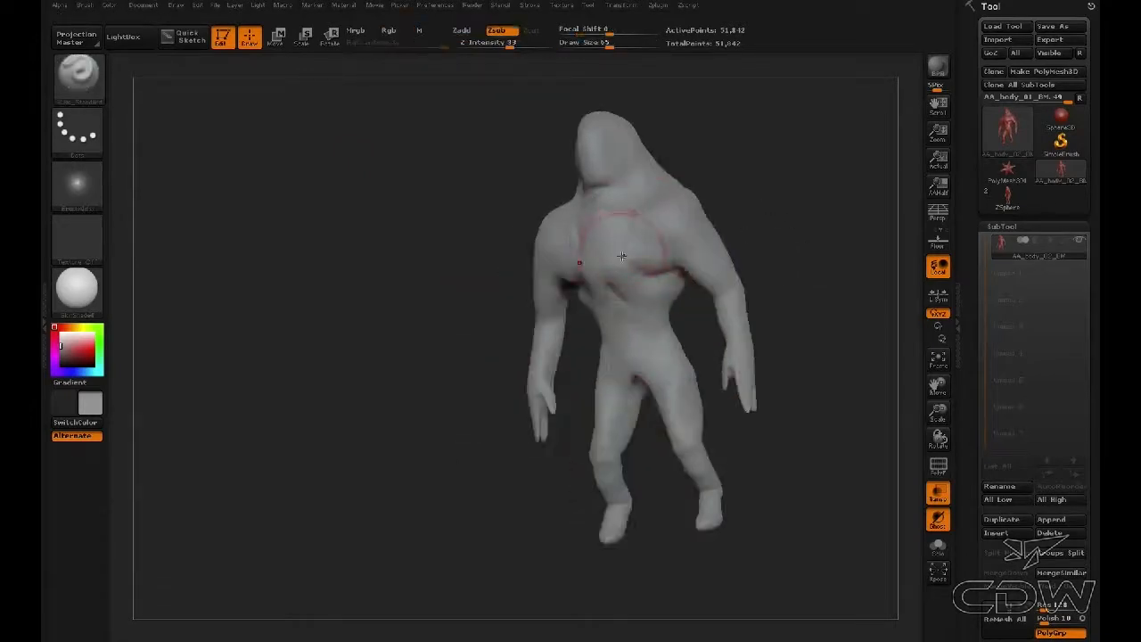
Step: Set the draw size to 40 and define the collarbone and upper chest, smoothing the surface between strokes
right_click_drag(617, 237, 644, 234)
left_click_drag(643, 234, 614, 235, "shift")
key("space")
mouse_move(613, 235)
right_mouse_down()
mouse_move(539, 297)
mouse_move(711, 284)
right_mouse_up()
left_click(613, 242)
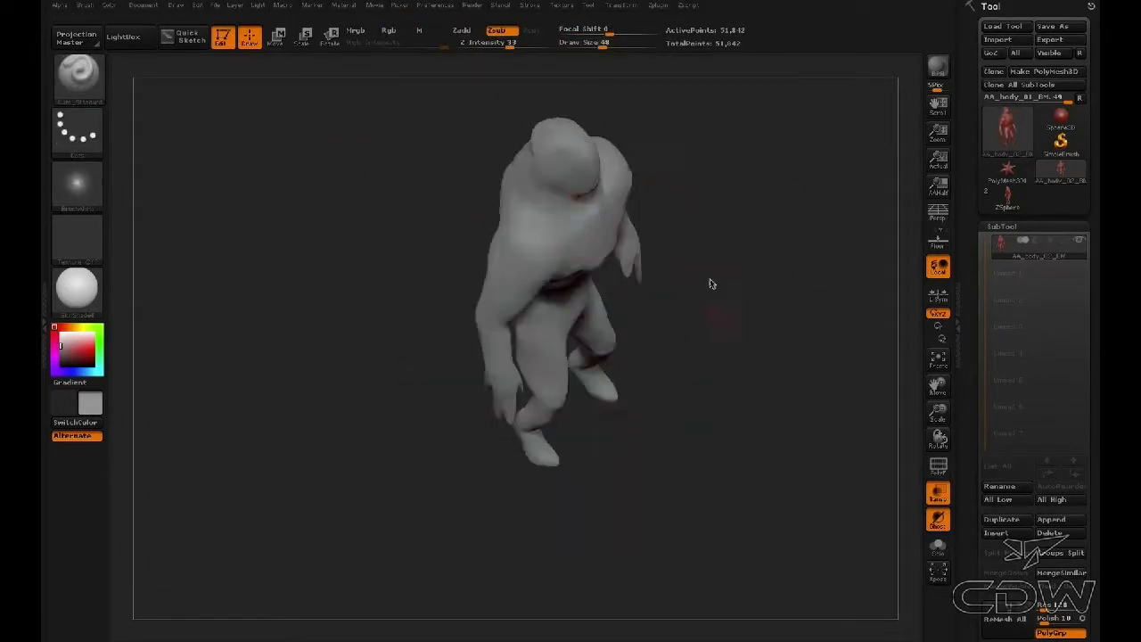
right_click_drag(626, 229, 733, 228)
left_click_drag(607, 241, 605, 249, "shift")
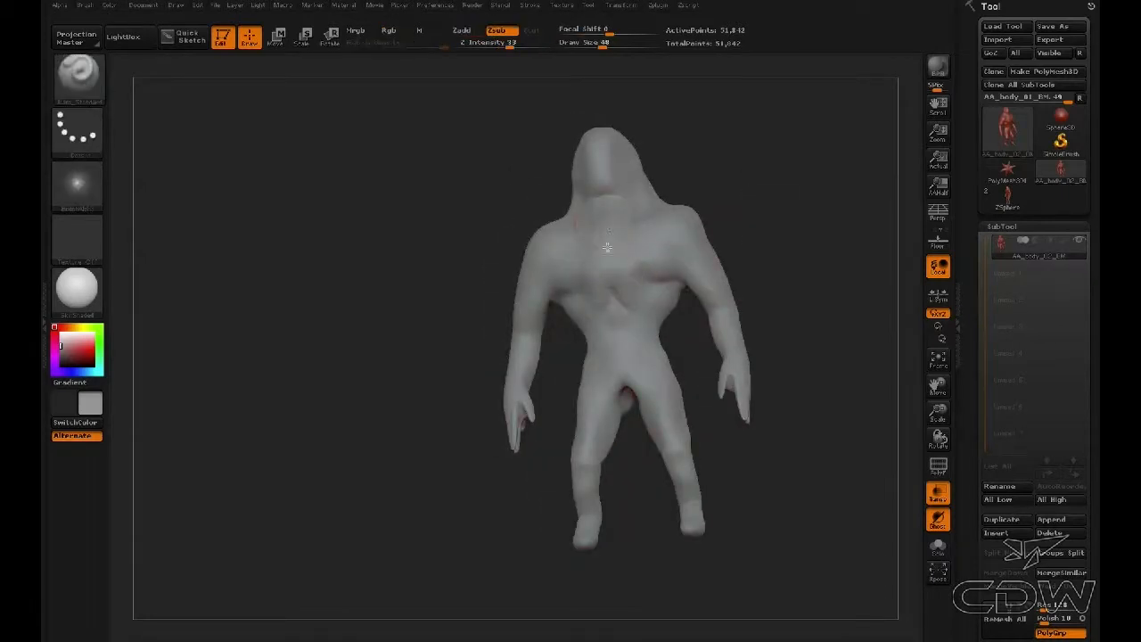
right_click_drag(771, 220, 624, 250)
left_click_drag(735, 259, 627, 246)
mouse_move(713, 253)
left_mouse_down()
mouse_move(806, 251)
mouse_move(741, 274)
mouse_move(783, 259)
left_mouse_up()
left_click(285, 46)
key("space")
left_click(249, 37)
key("space")
left_click(504, 136)
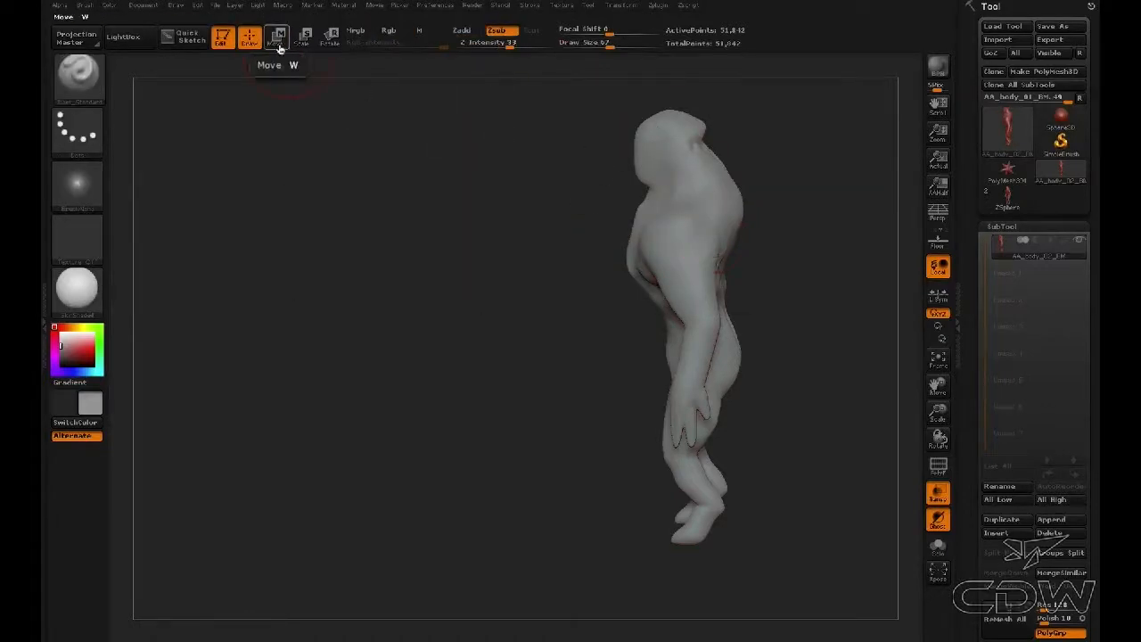
mouse_move(370, 210)
left_mouse_down()
mouse_move(474, 250)
mouse_move(364, 211)
left_mouse_up()
Step: Switch to the SnakeHook brush and reshape the face and jaw profile, setting the draw size to 50 for the head sides
left_click(85, 82)
left_click(524, 93)
key("space")
left_click(651, 164)
key("space")
left_click(634, 169)
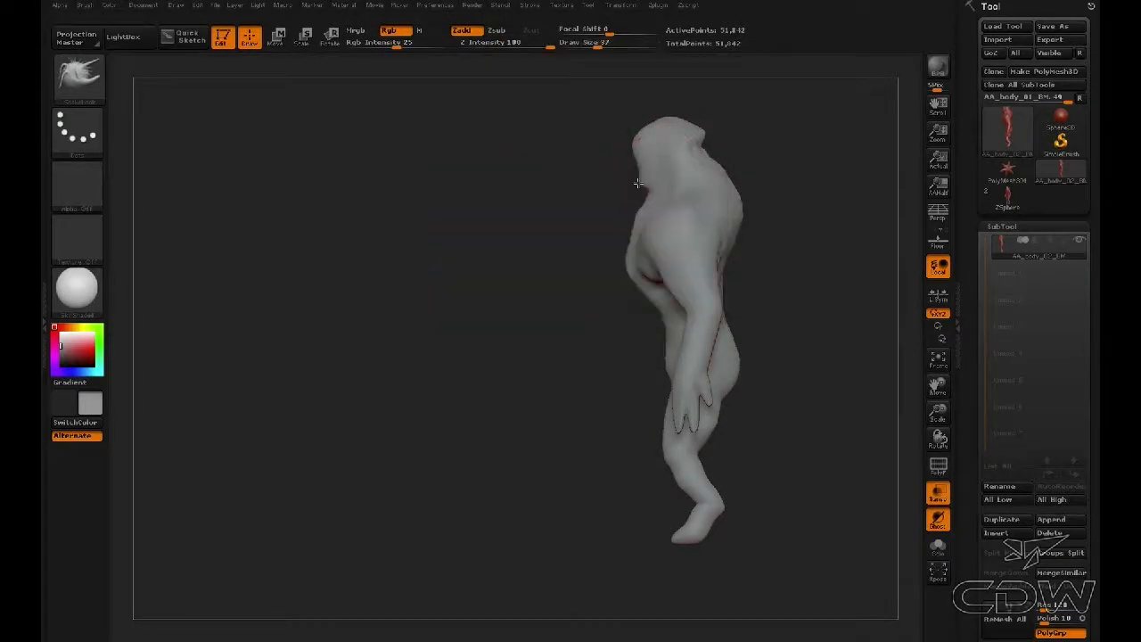
mouse_move(427, 192)
left_mouse_down()
mouse_move(526, 210)
mouse_move(544, 201)
left_mouse_up()
key("space")
left_click(678, 162)
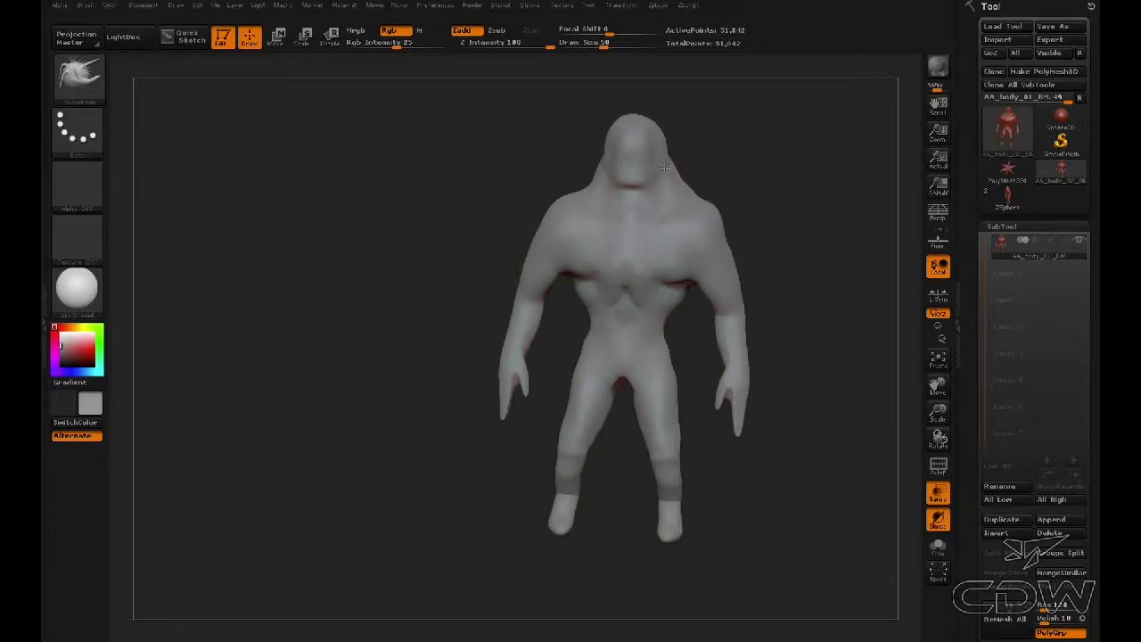
Step: Set the draw size to 72 and adjust the neck and shoulder shapes, smoothing the upper chest
mouse_move(753, 171)
left_mouse_down()
mouse_move(668, 183)
mouse_move(731, 160)
mouse_move(677, 173)
mouse_move(713, 153)
left_mouse_up()
key("space")
left_click(724, 170)
mouse_move(803, 191)
left_mouse_down()
mouse_move(736, 206)
mouse_move(667, 187)
mouse_move(696, 185)
left_mouse_up()
left_click_drag(860, 172, 749, 198, "alt")
left_click_drag(606, 227, 621, 216, "shift")
mouse_move(808, 239)
left_mouse_down("alt")
mouse_move(692, 237)
mouse_move(642, 203)
left_mouse_up("alt")
Step: Mask one half of the body at a lower subdivision level and open the Deformation options for restoring symmetry
mouse_move(323, 91)
left_mouse_down("ctrl")
mouse_move(463, 432)
mouse_move(488, 547)
left_mouse_up("ctrl")
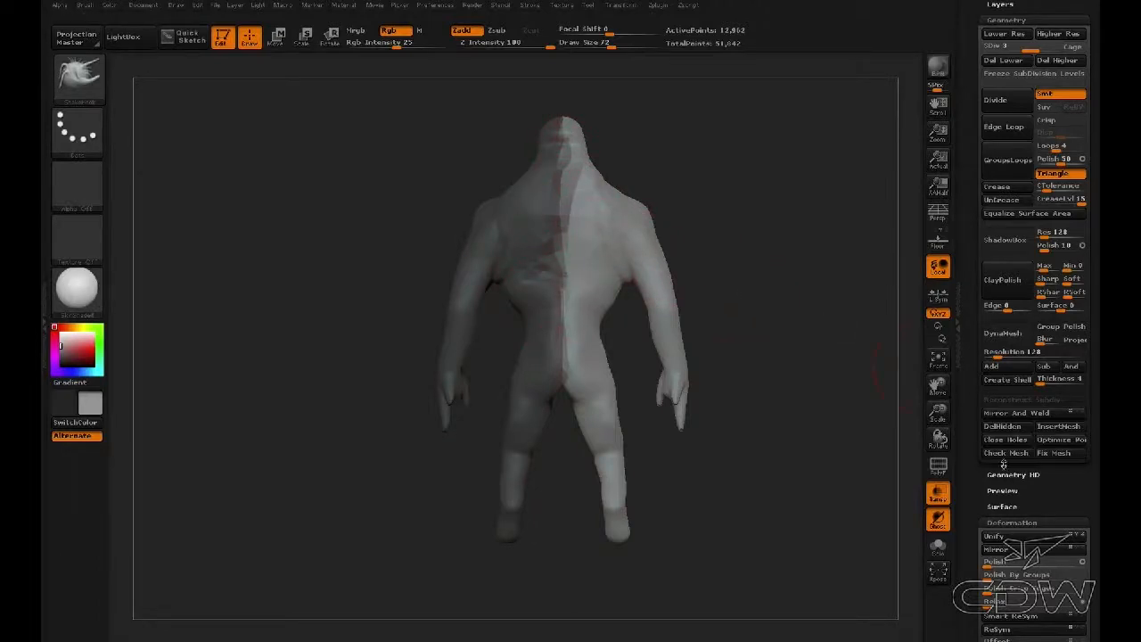
left_click_drag(973, 474, 973, 260)
left_click(1008, 307)
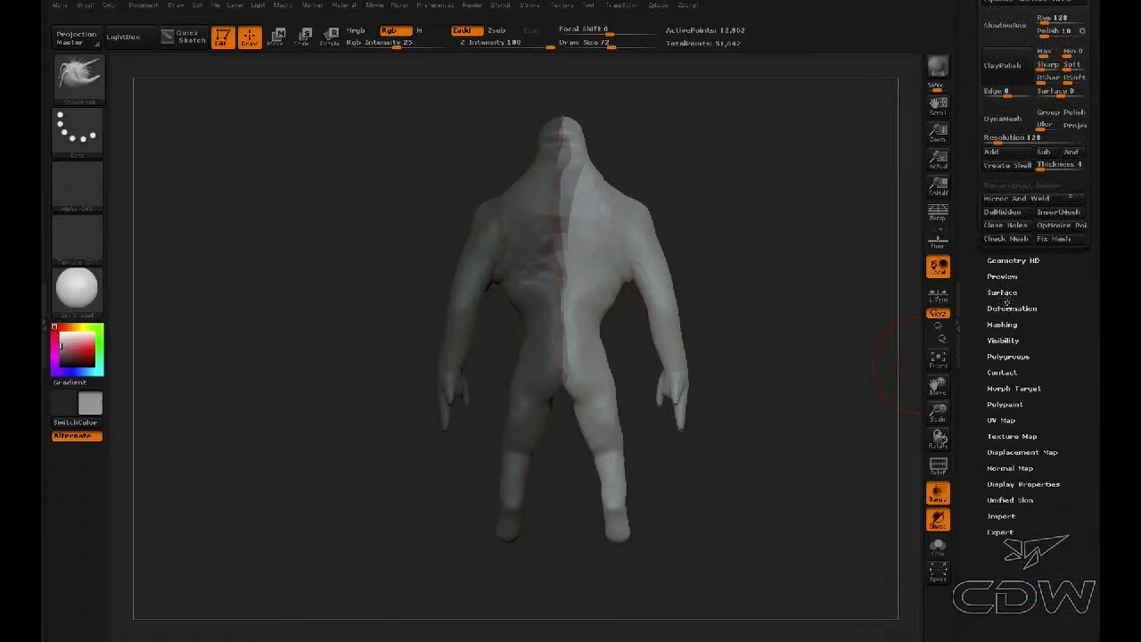
left_click(1000, 307)
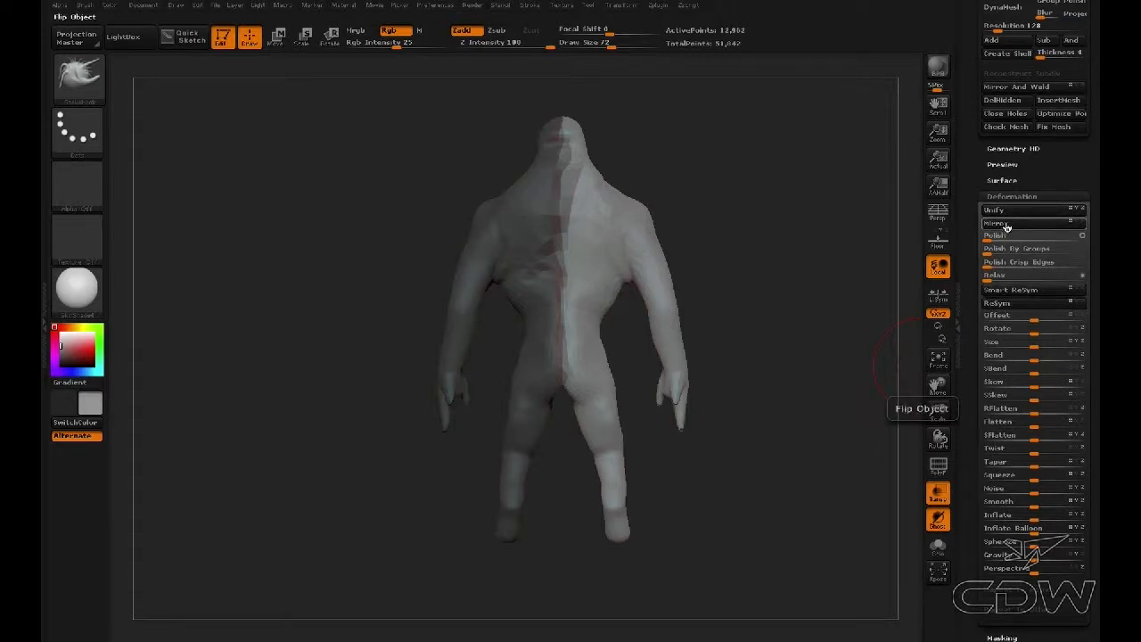
mouse_move(856, 267)
left_mouse_down()
mouse_move(761, 311)
mouse_move(682, 311)
mouse_move(849, 260)
mouse_move(801, 261)
left_mouse_up()
mouse_move(815, 294)
left_mouse_down()
mouse_move(767, 277)
mouse_move(772, 292)
mouse_move(751, 311)
mouse_move(722, 293)
left_mouse_up()
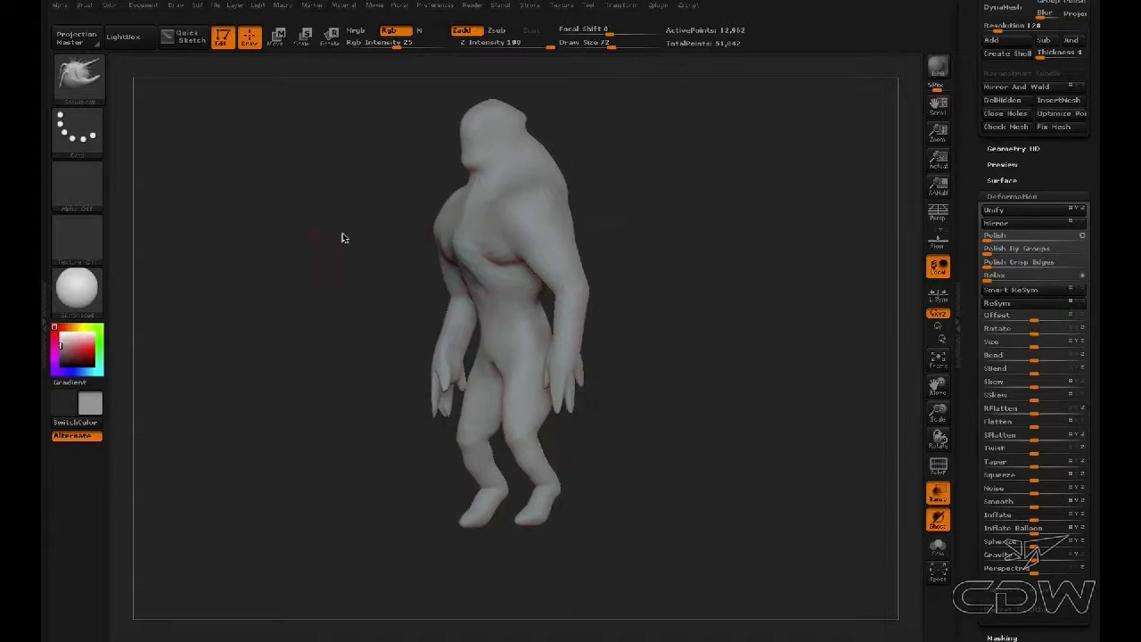
Step: Switch to the Dam_Standard brush at draw size 47 and carve the creases along the chest and armpits
left_click(82, 78)
key("d")
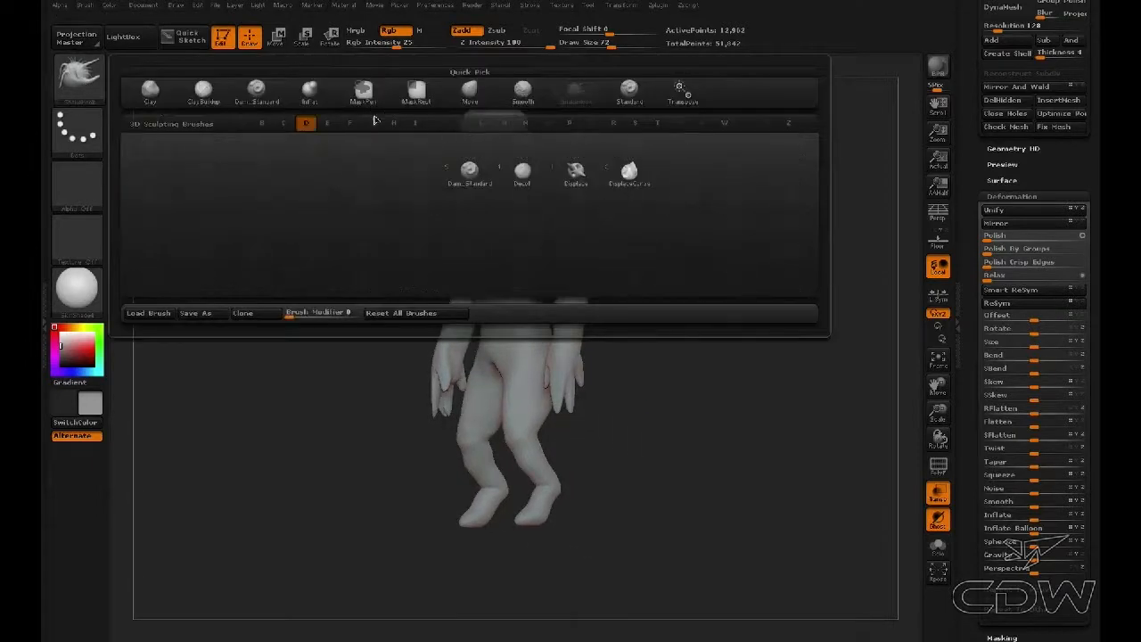
left_click(469, 172)
key("space")
left_click_drag(534, 256, 533, 257)
left_click_drag(623, 252, 710, 255)
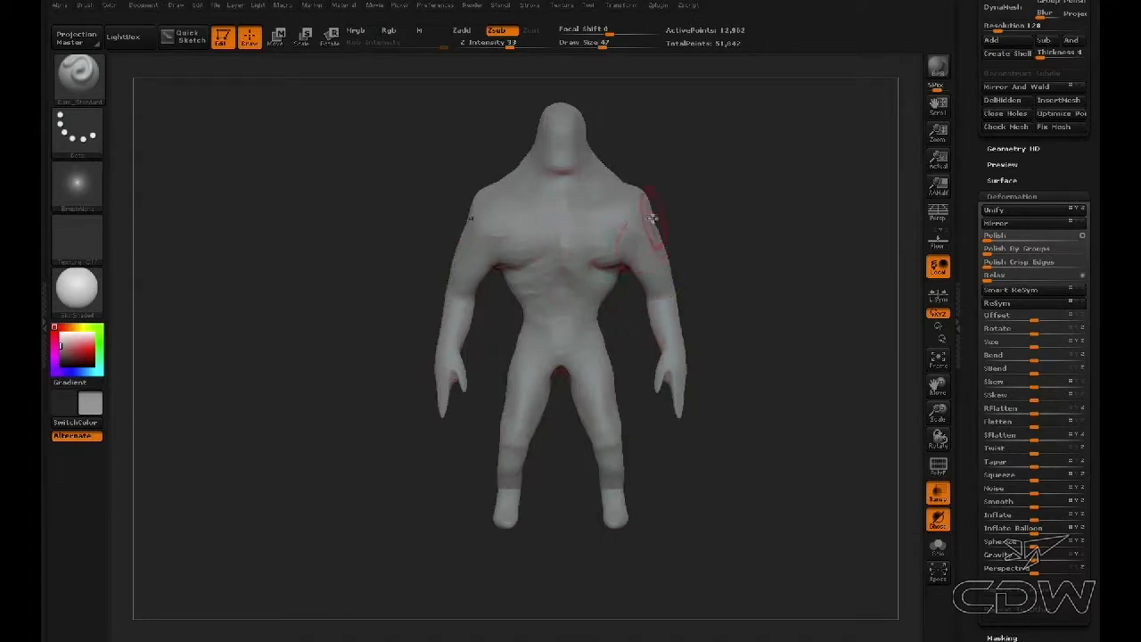
Step: Carve the creases under the jaw, along the neck and below the buttocks with the Dam_Standard brush
left_click_drag(708, 198, 572, 168)
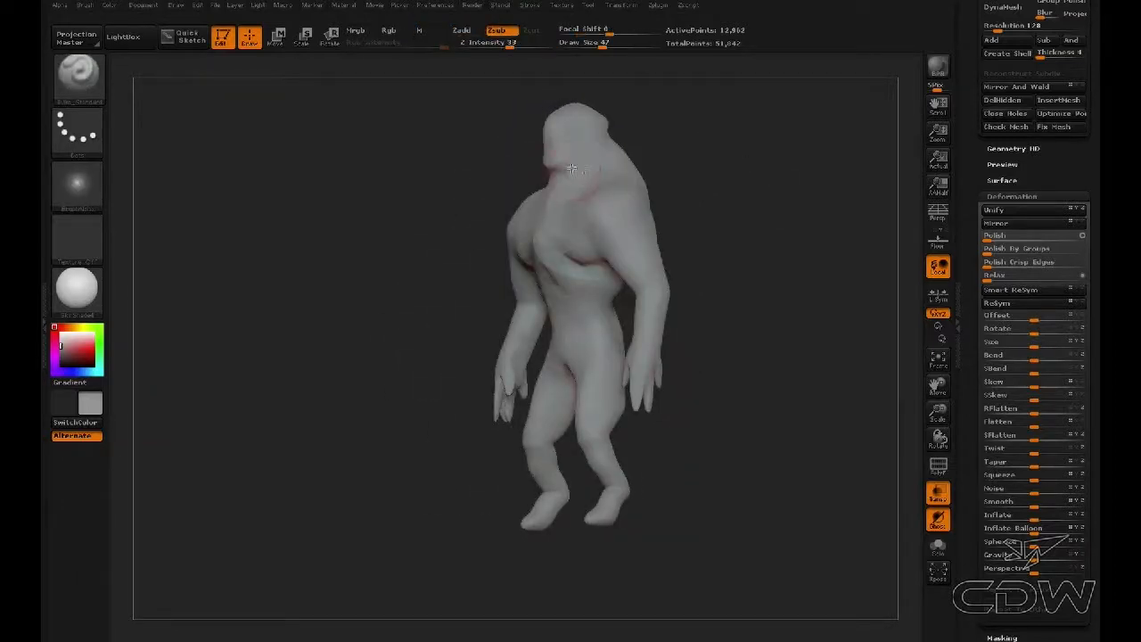
left_click_drag(689, 177, 756, 223)
left_click_drag(736, 299, 642, 246)
left_click_drag(727, 402, 628, 415)
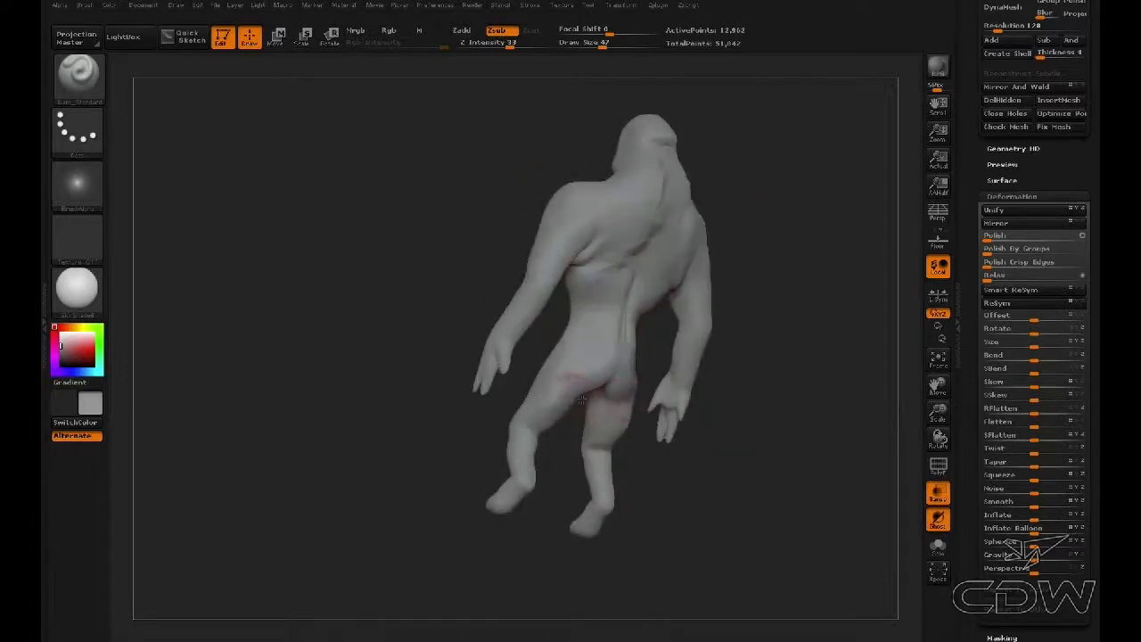
mouse_move(654, 491)
left_mouse_down()
mouse_move(621, 427)
mouse_move(674, 418)
left_mouse_up()
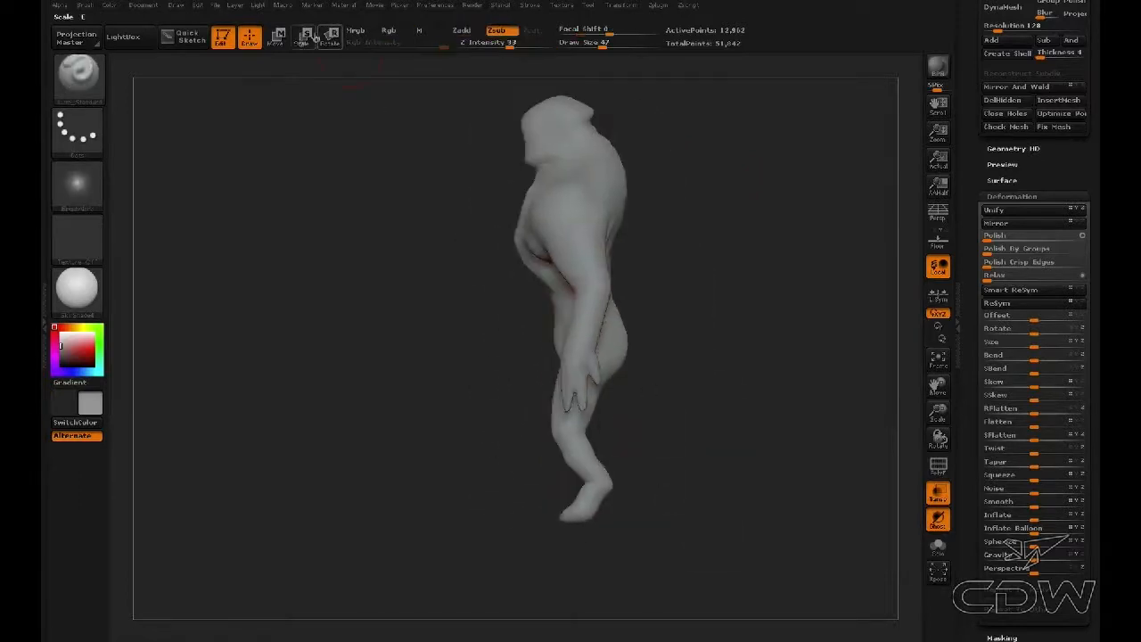
Step: Switch to the SnakeHook brush and adjust the profile of the buttocks and legs
left_click(278, 45)
key("b")
left_click(606, 196)
key("space")
left_click_drag(616, 312, 668, 317)
left_click_drag(578, 446, 584, 489)
left_click_drag(628, 415, 723, 408)
Step: Reshape the torso, waist and armpit outlines with the SnakeHook brush, starting from a large draw size
key("space")
left_click_drag(558, 345, 533, 342)
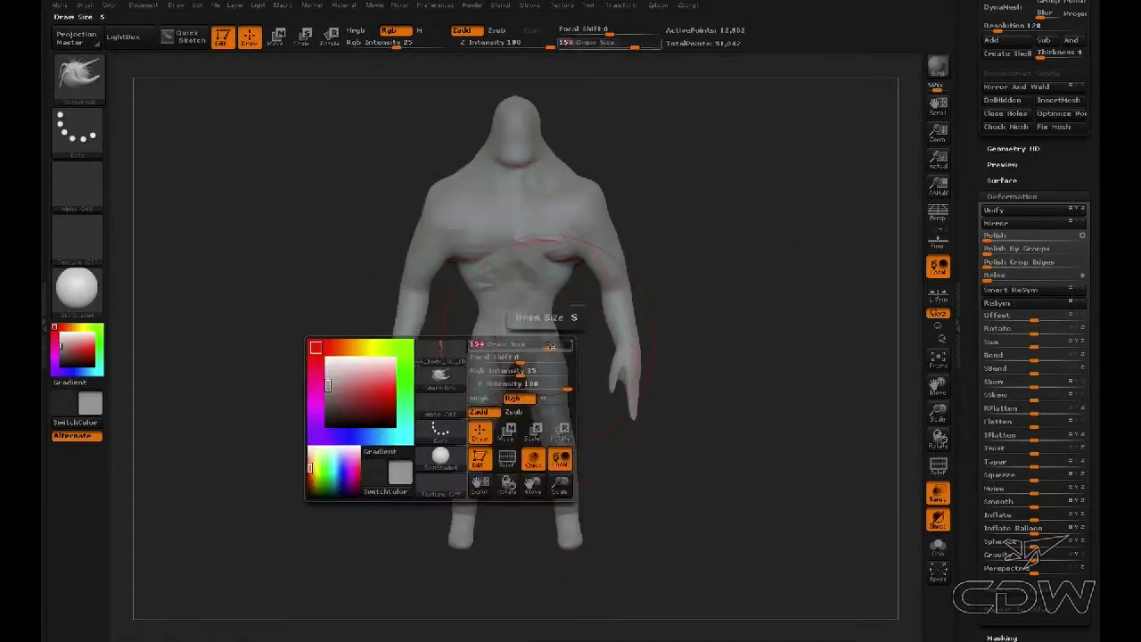
key("space")
left_click_drag(586, 254, 569, 253)
mouse_move(670, 225)
left_mouse_down()
mouse_move(595, 230)
mouse_move(555, 252)
left_mouse_up()
key("space")
key("space")
mouse_move(673, 268)
left_mouse_down("shift")
mouse_move(693, 262)
mouse_move(533, 305)
left_mouse_up("shift")
mouse_move(641, 280)
left_mouse_down()
mouse_move(711, 272)
mouse_move(559, 280)
mouse_move(588, 272)
left_mouse_up()
Step: Set the draw size to 61 and smooth the upper back while adjusting the shoulder line
key("space")
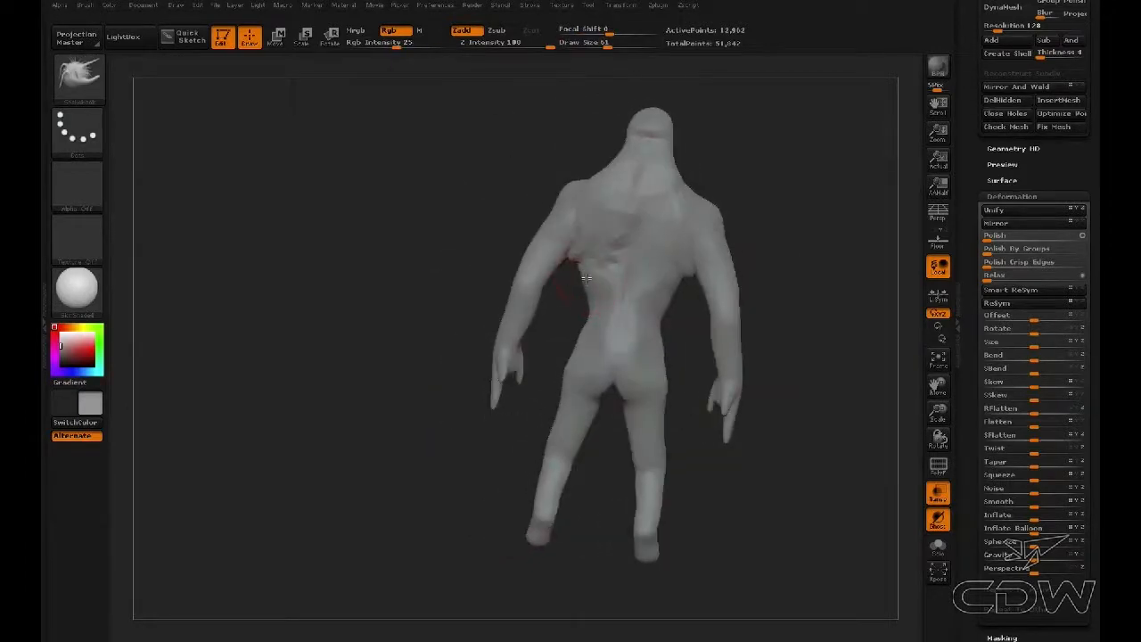
left_click_drag(717, 172, 732, 161)
left_click_drag(655, 207, 662, 234, "shift")
mouse_move(765, 189)
left_mouse_down()
mouse_move(725, 184)
mouse_move(768, 178)
left_mouse_up()
left_click_drag(617, 197, 610, 212, "shift")
left_click_drag(733, 171, 710, 179)
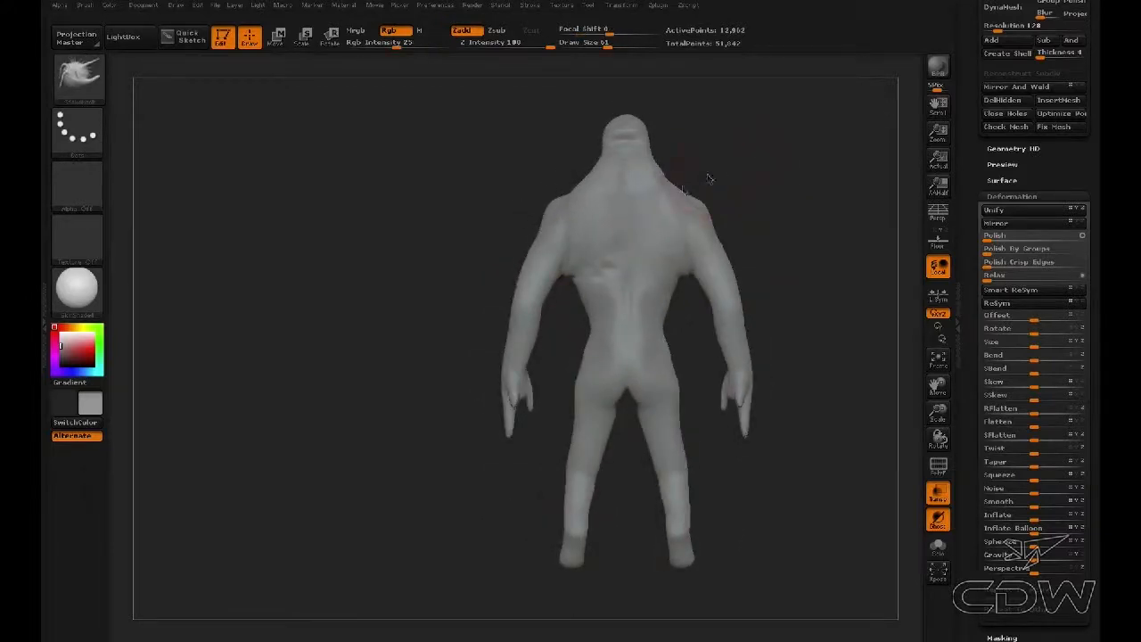
Step: Frame the lower legs and feet, set the focal shift to -7, and collapse the Deformation options
left_click(91, 89)
left_click_drag(758, 450, 850, 459)
left_click_drag(969, 440, 969, 628)
left_click_drag(708, 533, 771, 577)
left_click_drag(771, 576, 773, 453, "alt")
key("space")
mouse_move(772, 451)
left_mouse_down()
mouse_move(751, 451)
mouse_move(779, 479)
mouse_move(736, 482)
left_mouse_up()
mouse_move(988, 412)
left_mouse_down()
mouse_move(942, 428)
mouse_move(943, 454)
left_mouse_up()
left_click(992, 394)
Step: Pull a heel downward from the back of the foot with the SnakeHook brush
left_click_drag(805, 433, 754, 446)
mouse_move(675, 553)
left_mouse_down()
mouse_move(707, 527)
mouse_move(743, 597)
mouse_move(689, 584)
left_mouse_up()
key("shift")
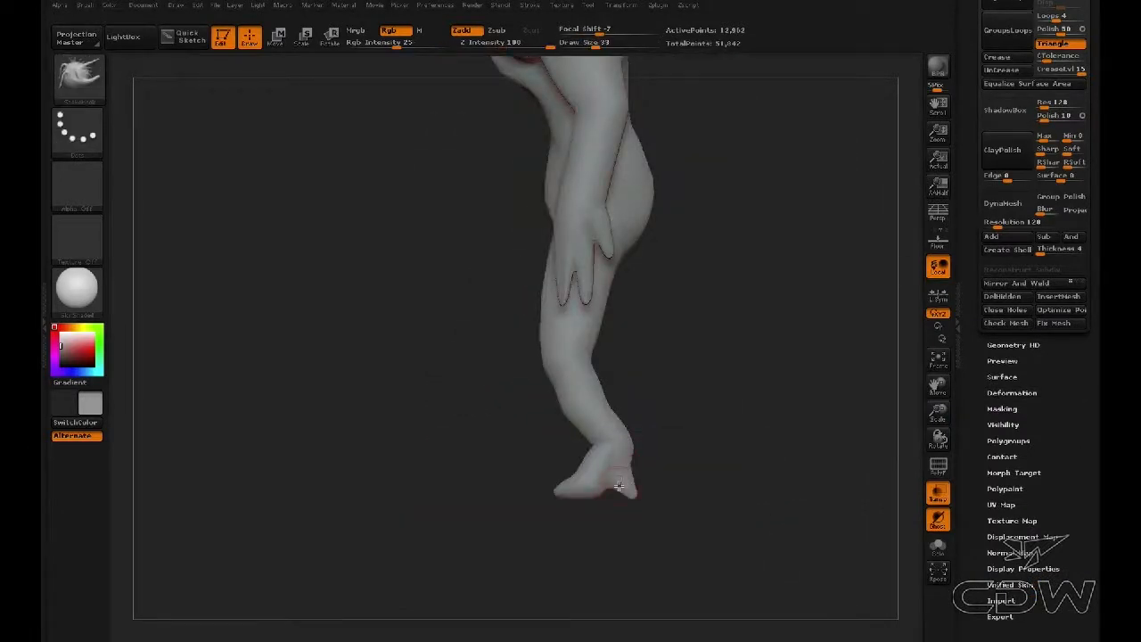
left_click_drag(500, 499, 622, 458)
left_click_drag(543, 473, 619, 465)
left_click_drag(535, 526, 660, 525)
Step: Reshape the front of the foot and the ankle with smaller SnakeHook strokes, smoothing the surface
key("space")
left_click(554, 450)
left_click_drag(555, 450, 558, 450)
left_click_drag(534, 479, 522, 451, "shift")
mouse_move(454, 521)
left_mouse_down()
mouse_move(540, 531)
mouse_move(464, 526)
mouse_move(481, 525)
left_mouse_up()
key("space")
left_click_drag(526, 467, 546, 472)
mouse_move(481, 525)
left_mouse_down()
mouse_move(555, 514)
mouse_move(545, 526)
left_mouse_up()
Step: Switch to the Dam_Standard brush at draw size 20 and carve the separation between the toes
key("s")
key("b")
key("d")
key("s")
key("s")
left_click_drag(561, 393, 548, 394)
key("space")
mouse_move(581, 486)
left_mouse_down()
mouse_move(564, 298)
mouse_move(659, 446)
mouse_move(615, 383)
mouse_move(563, 493)
left_mouse_up()
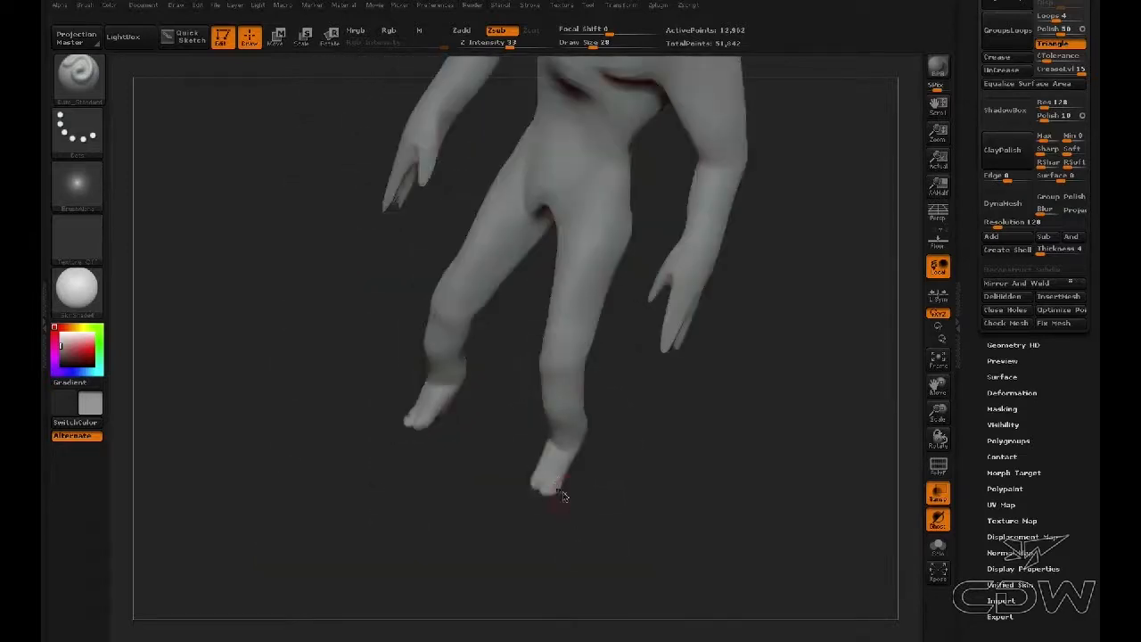
mouse_move(555, 539)
left_mouse_down("shift")
mouse_move(583, 538)
mouse_move(616, 502)
left_mouse_up("shift")
Step: Switch to the SnakeHook brush with focal shift -20 and draw size 47, and shape the foot, heel and toe profile
left_click(100, 81)
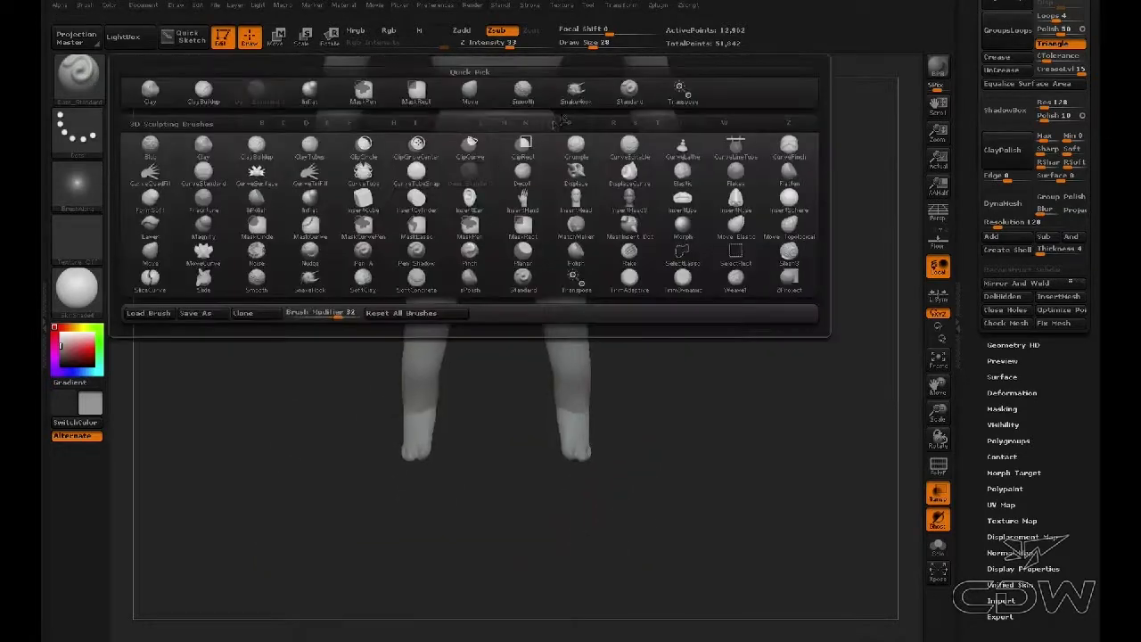
left_click(563, 100)
left_click_drag(535, 526, 606, 510)
mouse_move(568, 455)
left_mouse_down()
mouse_move(619, 496)
mouse_move(593, 468)
mouse_move(645, 455)
mouse_move(612, 415)
mouse_move(575, 438)
mouse_move(624, 517)
mouse_move(661, 509)
mouse_move(657, 461)
mouse_move(678, 480)
mouse_move(672, 509)
mouse_move(683, 504)
mouse_move(656, 450)
left_mouse_up()
key("space")
mouse_move(671, 488)
left_mouse_down()
mouse_move(699, 503)
mouse_move(660, 479)
mouse_move(604, 502)
mouse_move(667, 484)
mouse_move(691, 461)
left_mouse_up()
key("space")
left_click_drag(692, 449, 702, 448)
left_click_drag(772, 456, 799, 443)
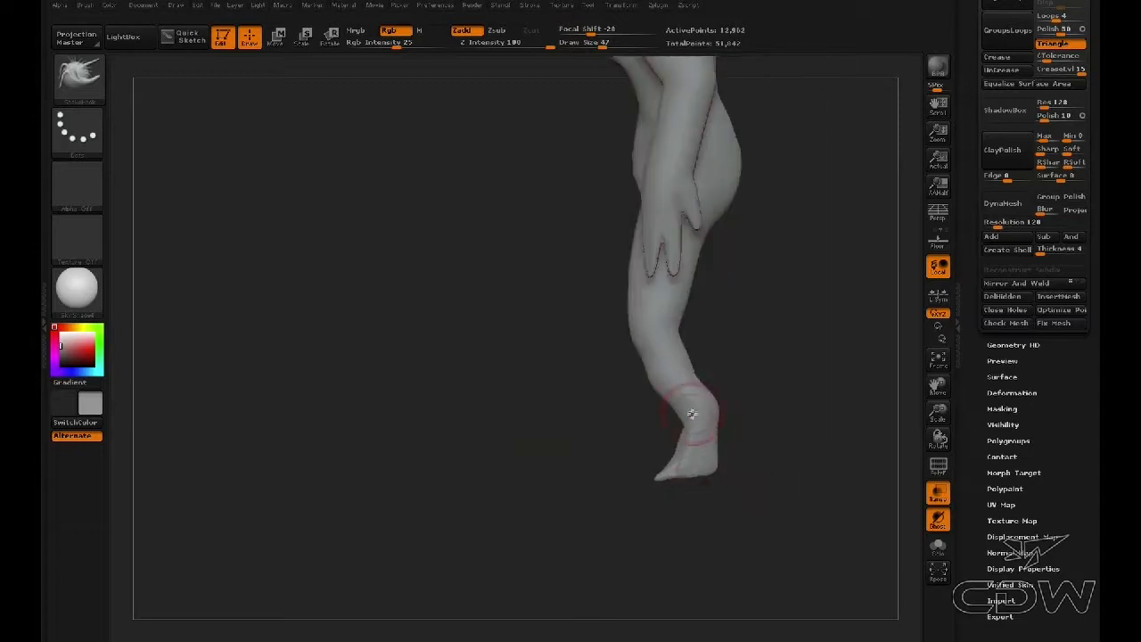
Step: Refine the ankle, shin and knee profile with the SnakeHook brush at draw sizes 56 and 50
key("space")
left_click_drag(696, 393, 711, 393)
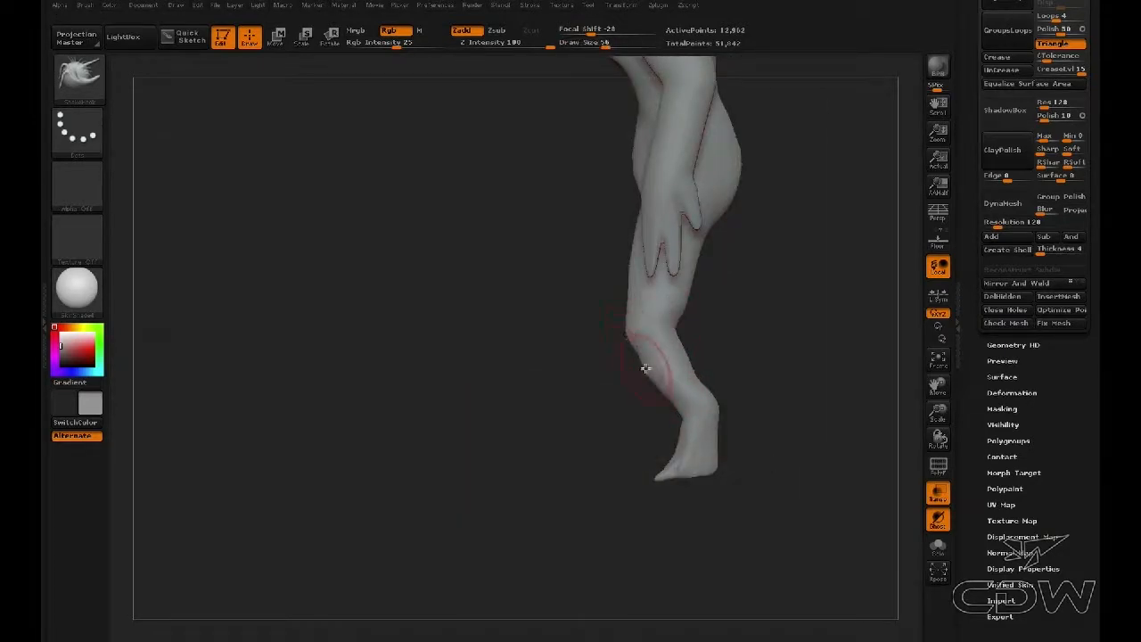
key("space")
left_click_drag(691, 348, 682, 348)
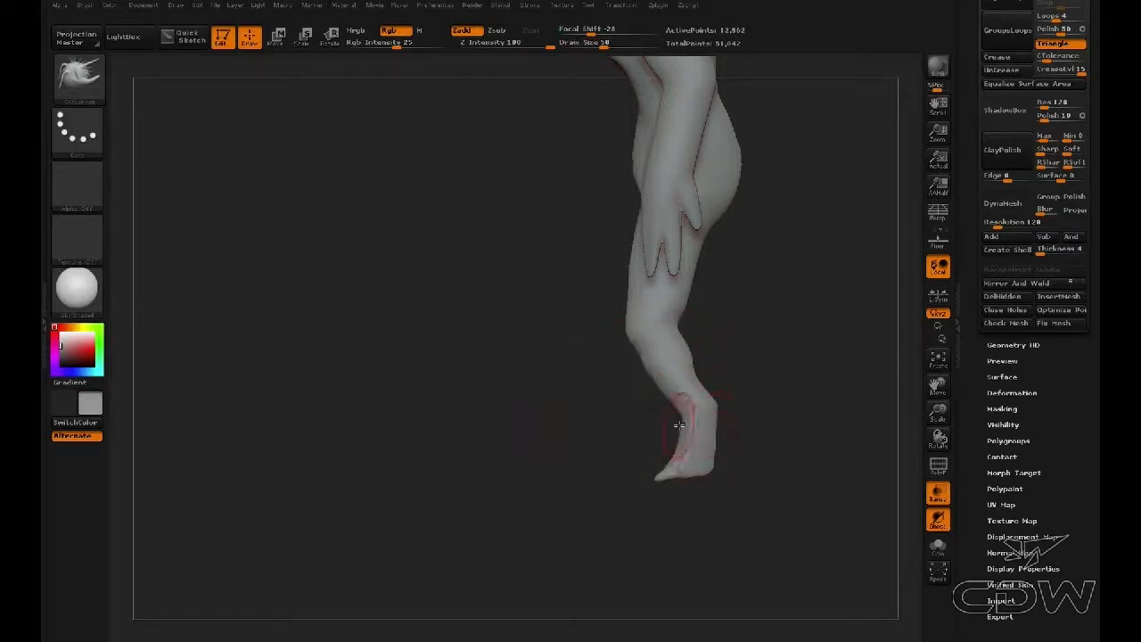
left_click_drag(606, 390, 646, 382, "shift")
Step: Adjust the thickness and outline of the lower legs from several angles with the SnakeHook brush
key("space")
mouse_move(692, 342)
left_mouse_down()
mouse_move(743, 395)
mouse_move(777, 390)
left_mouse_up()
key("space")
left_click_drag(937, 412, 802, 410)
left_click_drag(798, 409, 772, 412)
key("space")
left_click_drag(671, 378, 660, 378)
left_click_drag(696, 442, 672, 452)
Step: Set the draw size to 59 and refine the knees and calves with the SnakeHook brush
key("space")
left_click_drag(666, 378, 658, 378)
mouse_move(708, 406)
left_mouse_down()
mouse_move(729, 411)
mouse_move(687, 407)
mouse_move(703, 386)
left_mouse_up()
left_click(71, 89)
left_click(520, 96)
key("space")
mouse_move(758, 391)
left_mouse_down()
mouse_move(698, 381)
mouse_move(713, 395)
left_mouse_up()
key("space")
Step: Switch to the Dam_Standard brush with a smaller draw size and carve the creases behind the knees
key("b")
key("c")
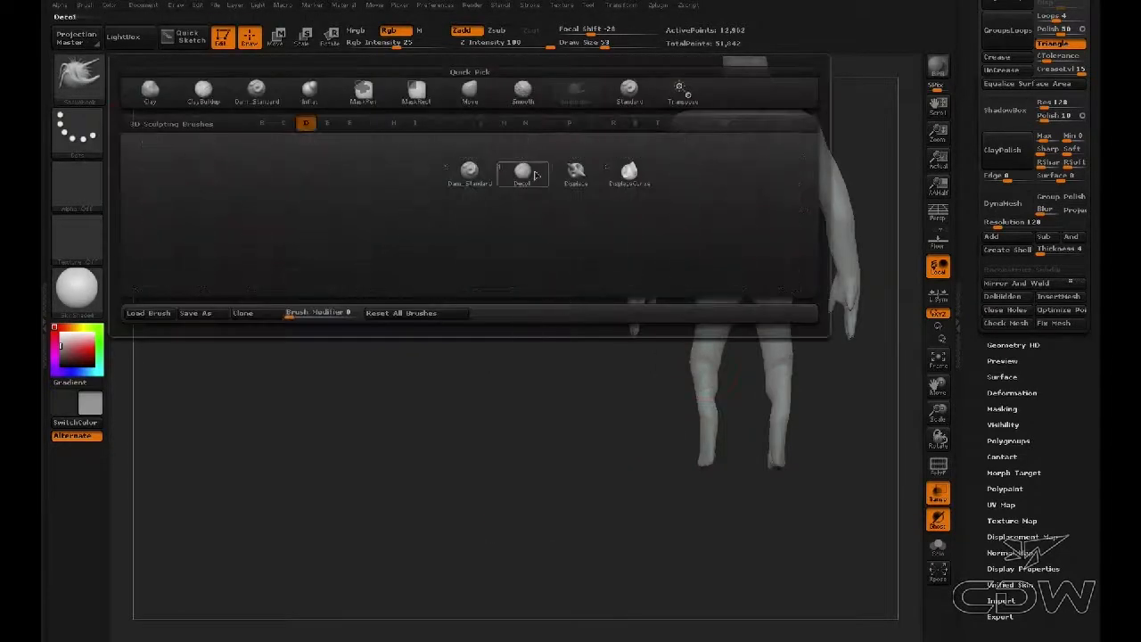
key("b")
left_click_drag(845, 378, 858, 401)
left_click_drag(739, 445, 724, 442)
key("space")
mouse_move(717, 375)
left_mouse_down()
mouse_move(662, 405)
mouse_move(649, 429)
mouse_move(670, 447)
mouse_move(731, 400)
mouse_move(691, 412)
mouse_move(711, 370)
left_mouse_up()
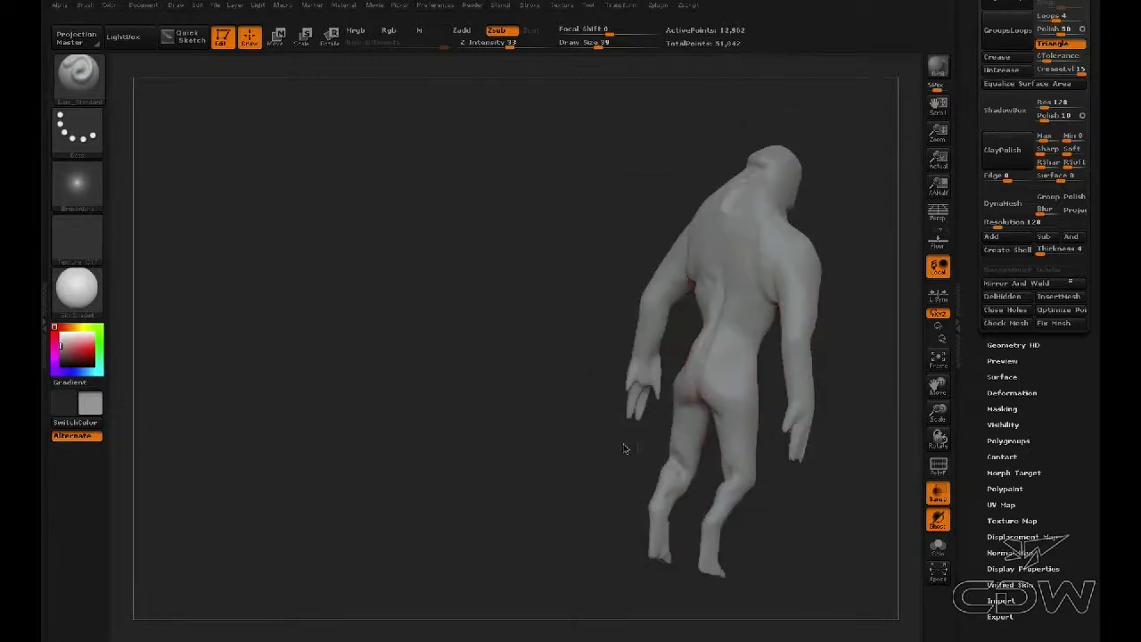
Step: Switch to the SnakeHook brush and reshape the heel and ankle in side view
left_click_drag(624, 448, 668, 360)
left_click_drag(806, 445, 713, 365)
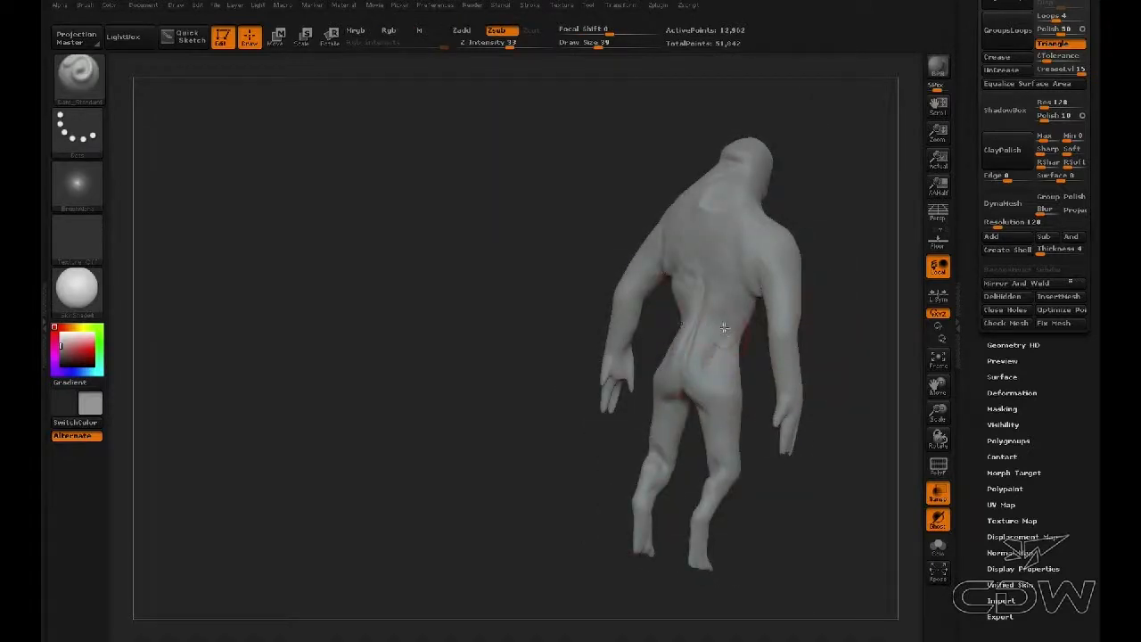
mouse_move(849, 293)
left_mouse_down()
mouse_move(720, 279)
mouse_move(833, 262)
left_mouse_up()
left_click_drag(683, 290, 699, 270, "shift")
mouse_move(756, 624)
left_mouse_down("alt")
mouse_move(752, 471)
mouse_move(851, 471)
left_mouse_up("alt")
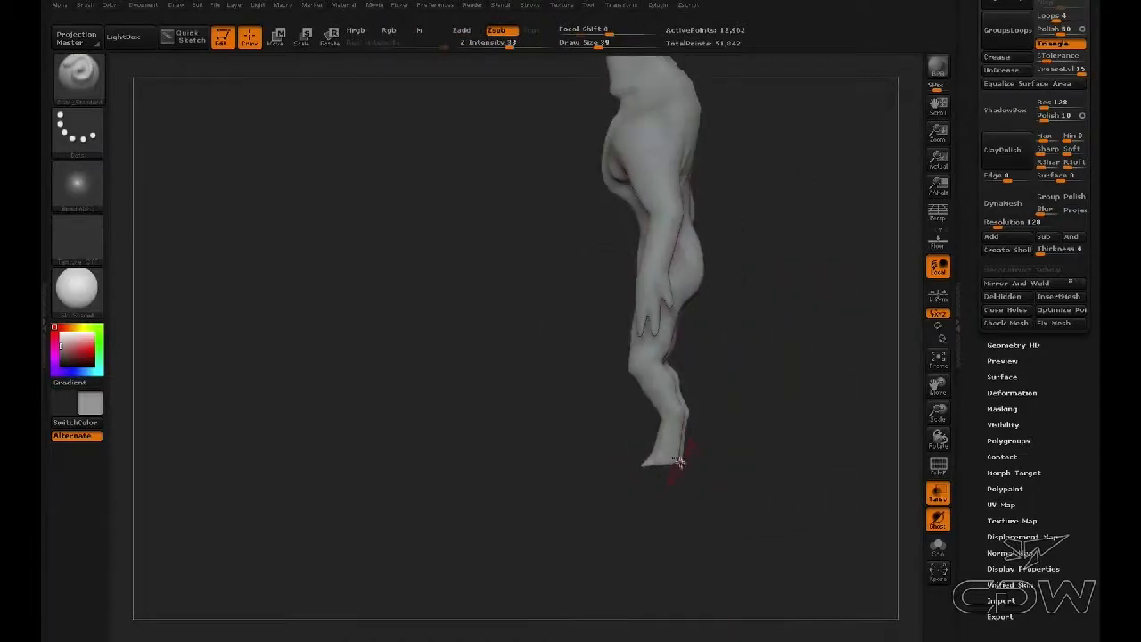
left_click(87, 88)
left_click(364, 255)
key("space")
left_click_drag(683, 448, 699, 448)
key("space")
Step: Adjust the front outline of the knees with the SnakeHook brush at draw size 39
left_click_drag(670, 404, 782, 385)
key("space")
left_click_drag(653, 356, 645, 355)
left_click_drag(710, 382, 747, 378)
key("space")
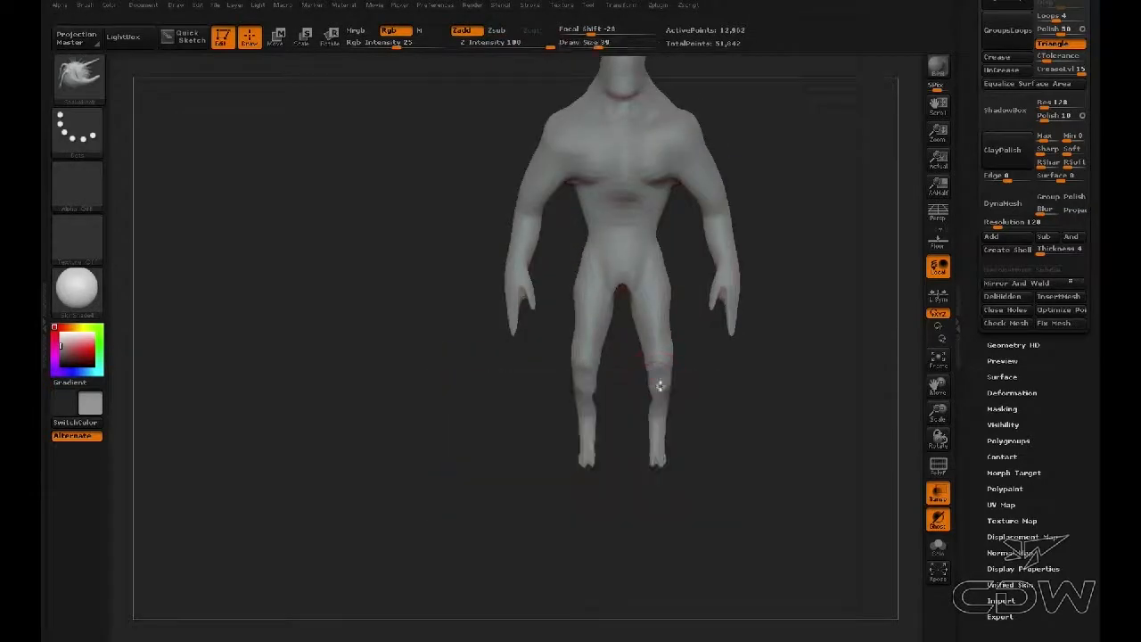
Step: Set the draw size to 50 and reshape the upper arms and shoulders with the SnakeHook brush
key("space")
left_click_drag(517, 220, 526, 173)
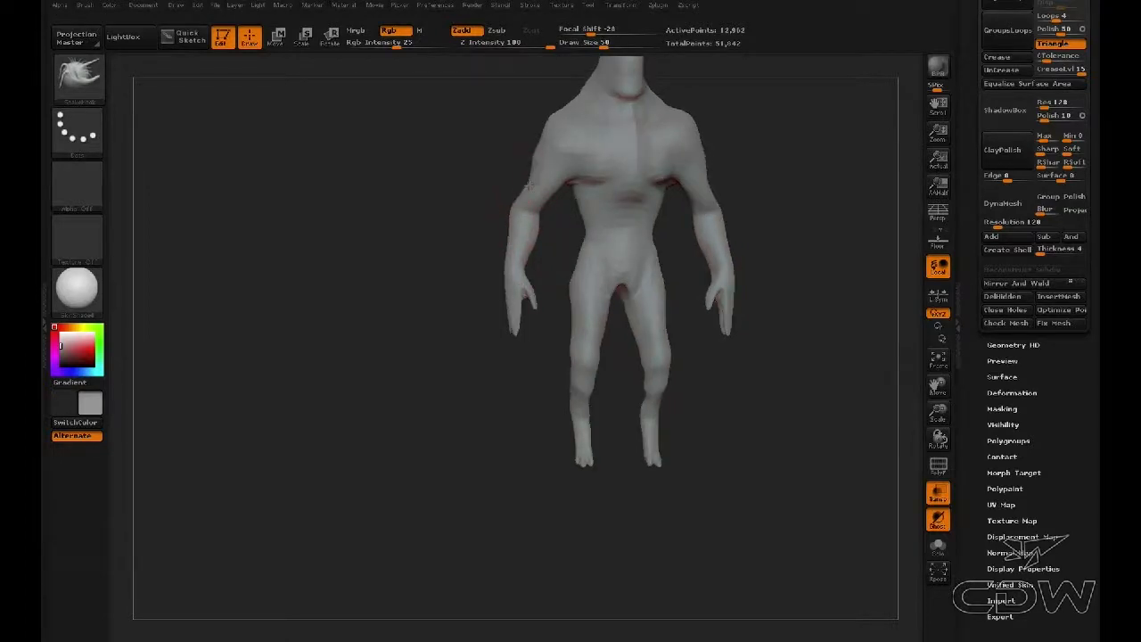
left_click_drag(551, 120, 566, 153)
mouse_move(639, 176)
left_mouse_down()
mouse_move(595, 184)
mouse_move(559, 170)
mouse_move(630, 244)
mouse_move(527, 331)
left_mouse_up()
Step: Adjust the outline of the hips with the SnakeHook brush
key("space")
key("space")
key("space")
mouse_move(599, 268)
left_mouse_down()
mouse_move(642, 268)
mouse_move(581, 272)
left_mouse_up()
Step: Frame the whole figure and refine its outer silhouette with the SnakeHook brush, using draw size 41
left_click(938, 359)
key("space")
key("space")
key("space")
left_click_drag(637, 326, 621, 327)
mouse_move(722, 384)
left_mouse_down()
mouse_move(564, 447)
mouse_move(581, 409)
left_mouse_up()
key("space")
key("space")
key("space")
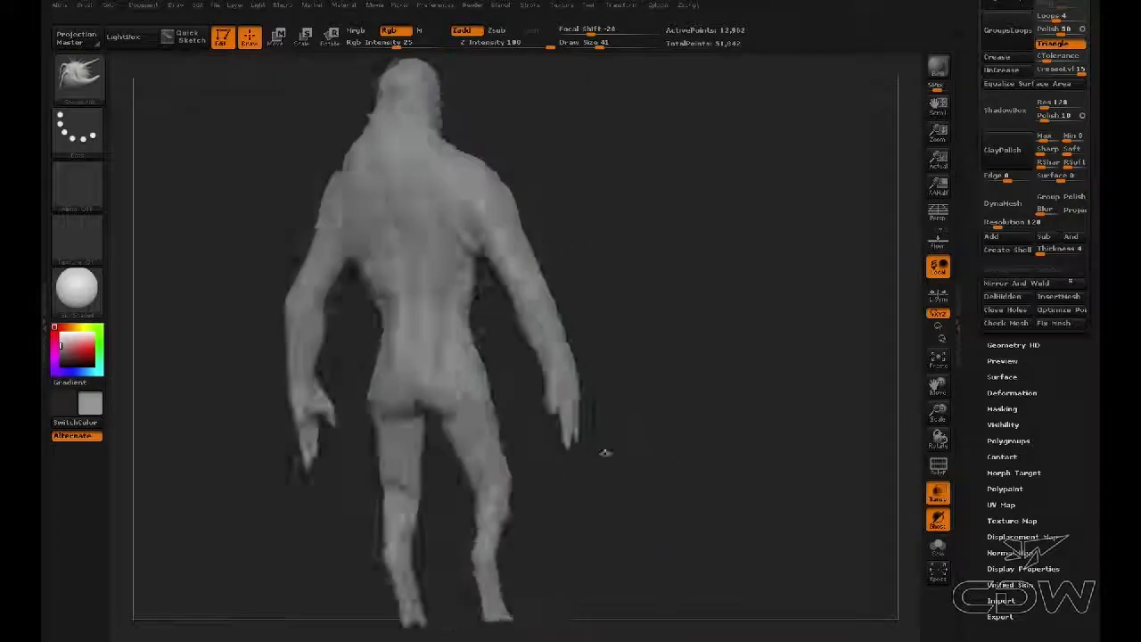